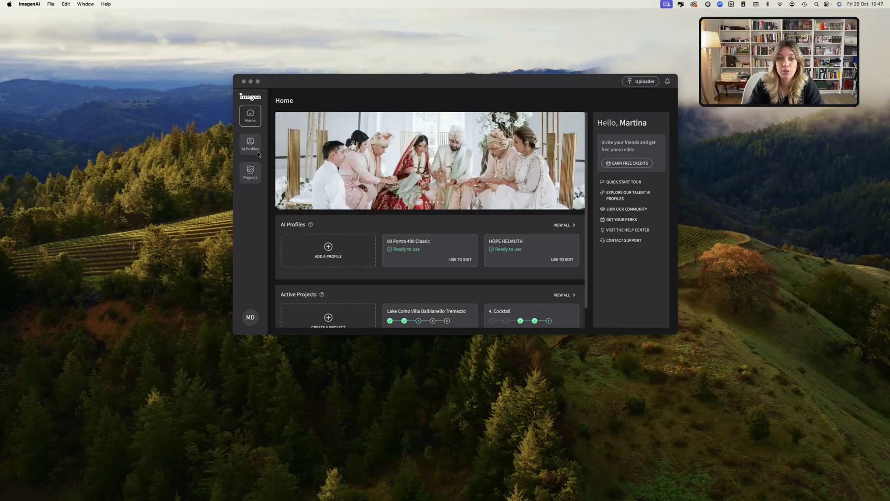
Step: Create a new culling project and load the LakeComo_Balbianello_Tremezzo.lrcat Lightroom catalog into it
{"action": "left_click", "coordinate": [253, 174]}
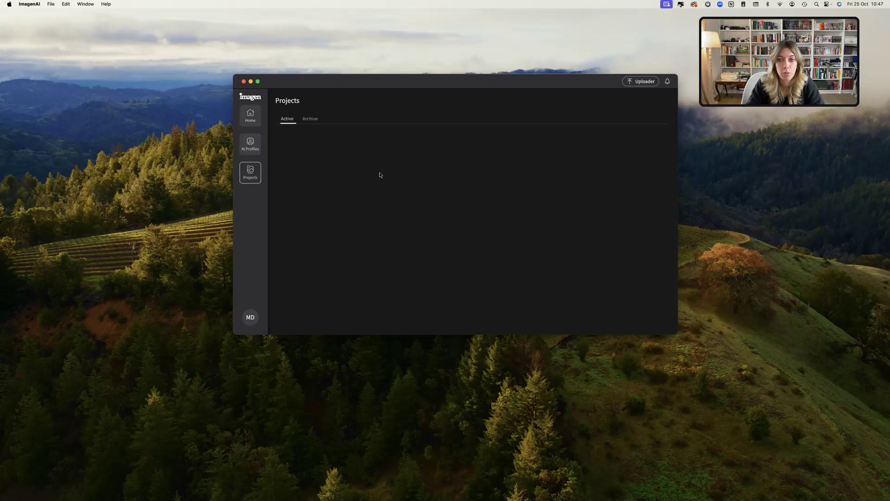
{"action": "left_click", "coordinate": [644, 116]}
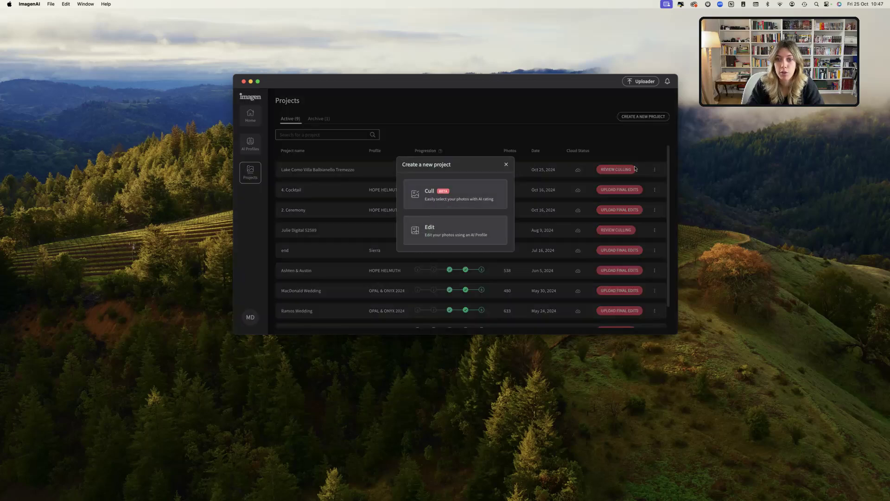
{"action": "left_click", "coordinate": [427, 195]}
{"action": "left_click", "coordinate": [424, 192]}
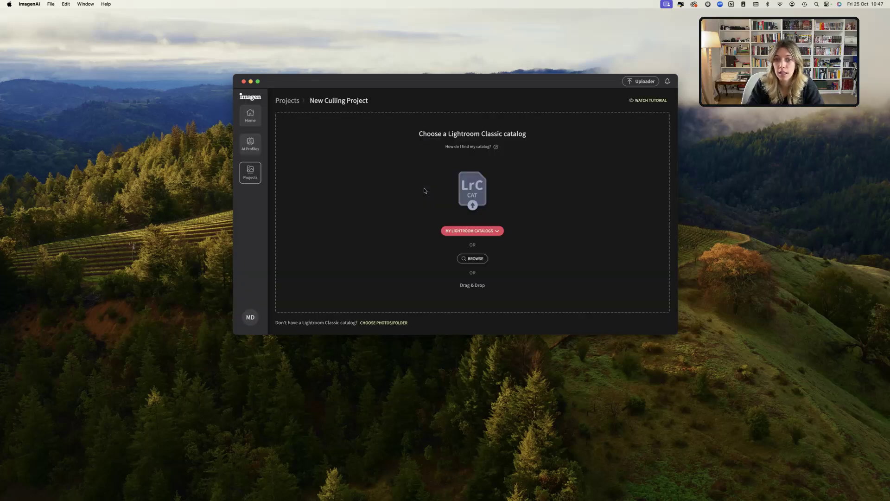
{"action": "left_click_drag", "start_coordinate": [1, 218], "coordinate": [472, 211]}
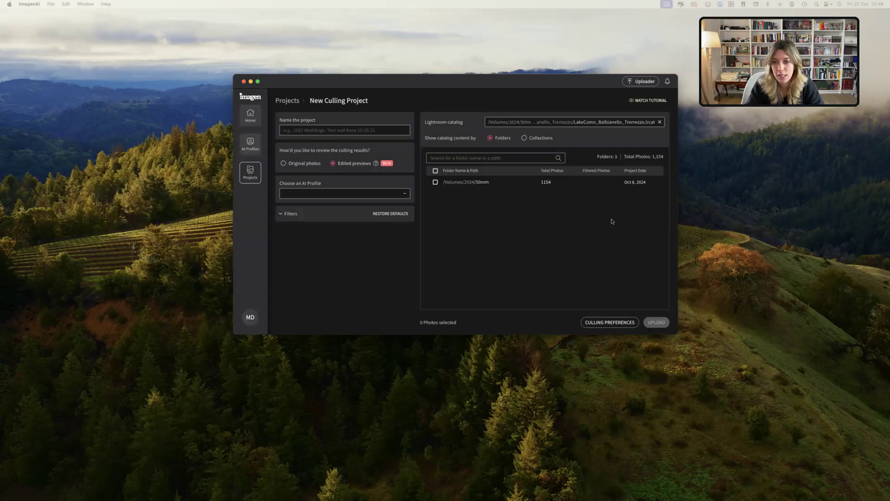
Step: Name the culling project Lake Como Villa Balbianello Tremezzo
{"action": "left_click", "coordinate": [314, 130]}
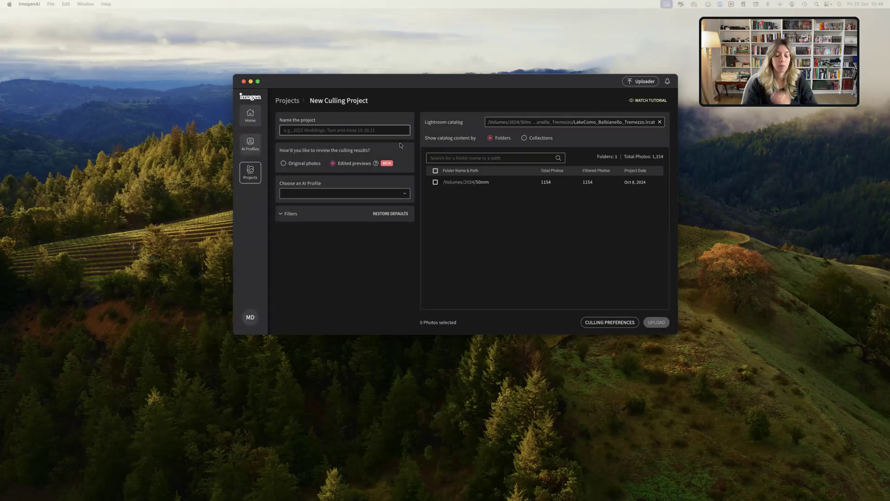
{"action": "type", "text": "Lake Como"}
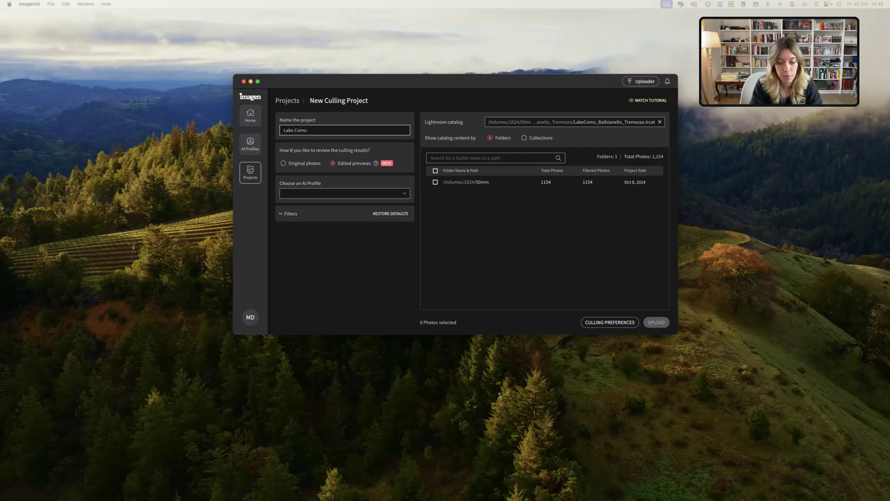
{"action": "type", "text": " Villa Baal"}
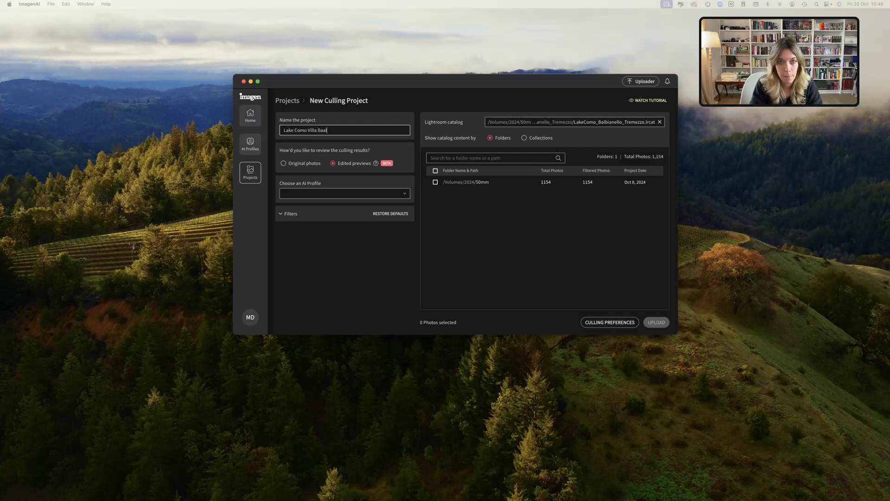
{"action": "key", "text": "BackSpace"}
{"action": "key", "text": "BackSpace"}
{"action": "type", "text": "lbianell"}
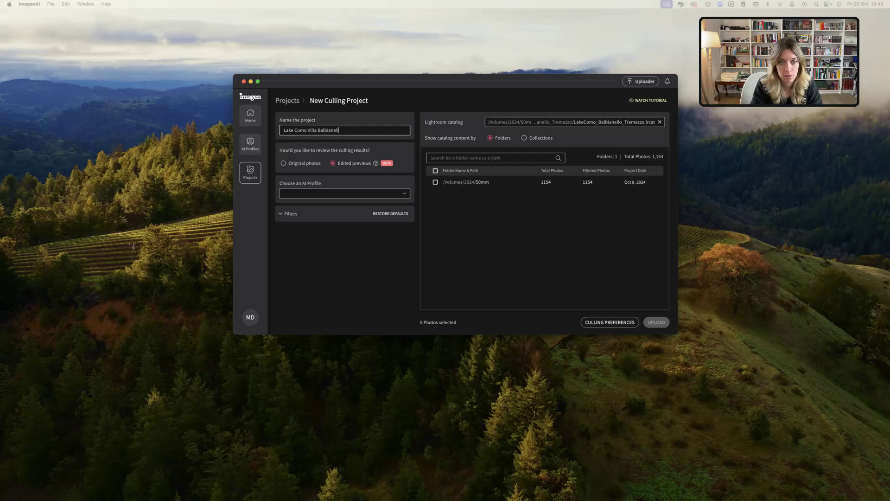
{"action": "type", "text": "o Tremme"}
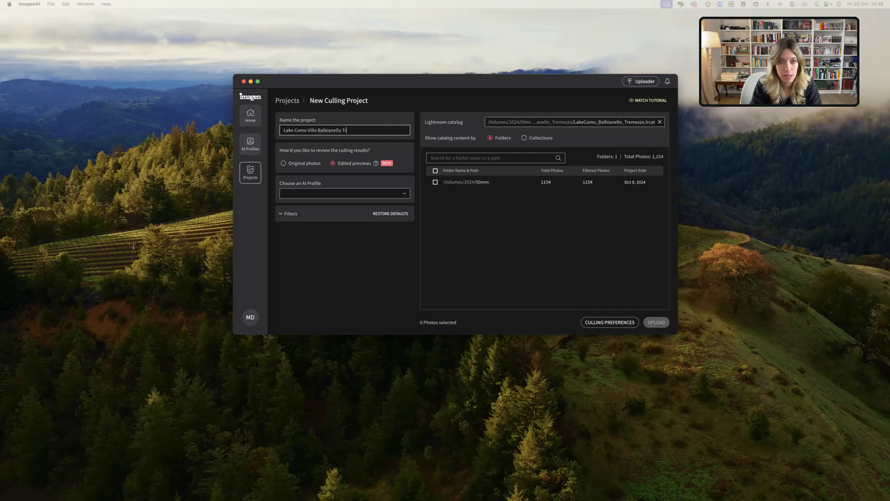
{"action": "key", "text": "BackSpace"}
{"action": "key", "text": "BackSpace"}
{"action": "type", "text": "ezz"}
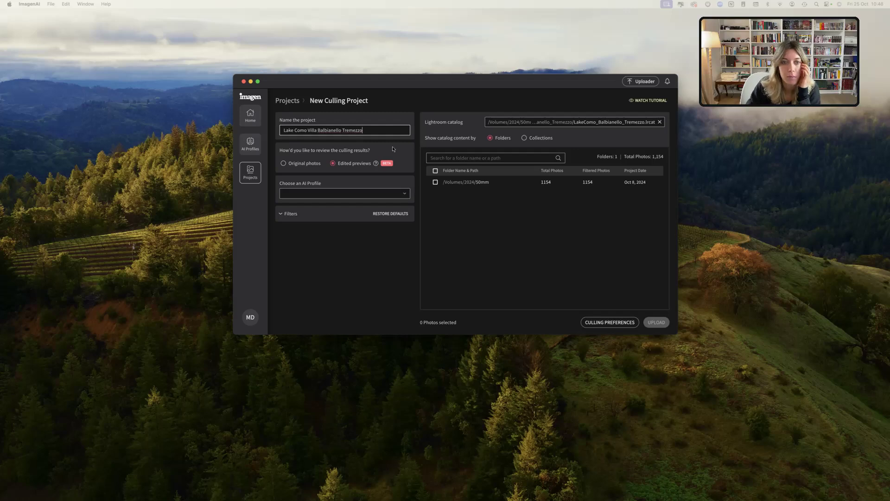
{"action": "type", "text": "o"}
Step: Choose the 00 Portra 400 Classic AI profile and change the project name to Lake Como Villa Balbianello & Tremezzo
{"action": "left_click", "coordinate": [359, 196]}
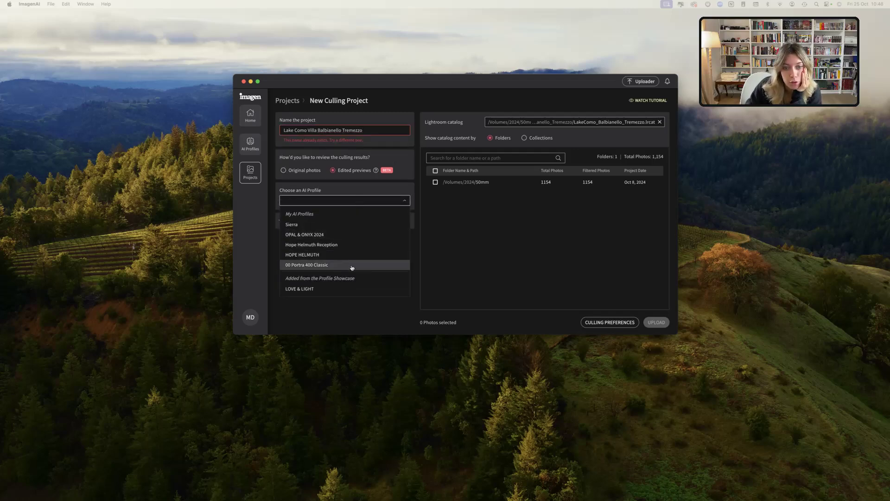
{"action": "left_click", "coordinate": [352, 265]}
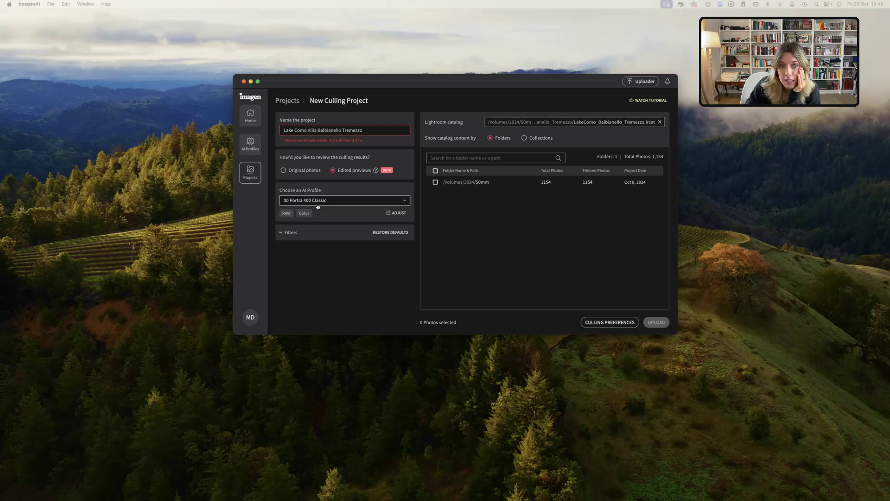
{"action": "left_click", "coordinate": [343, 131]}
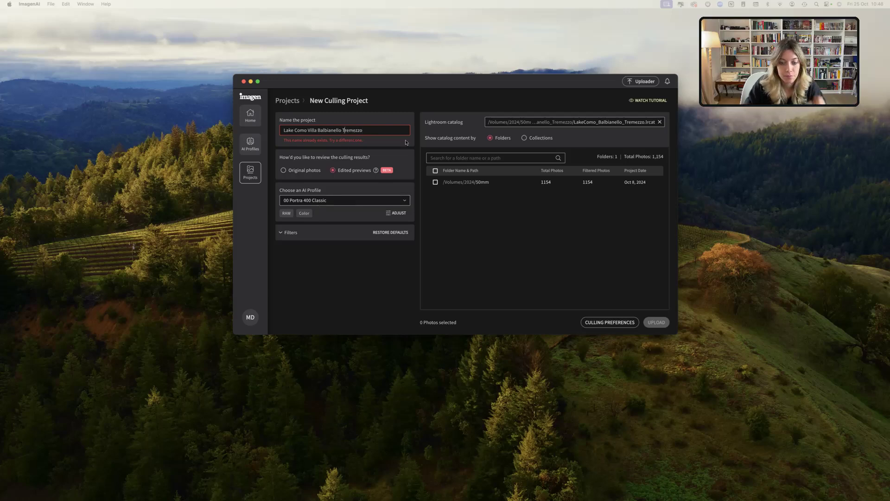
{"action": "type", "text": "&"}
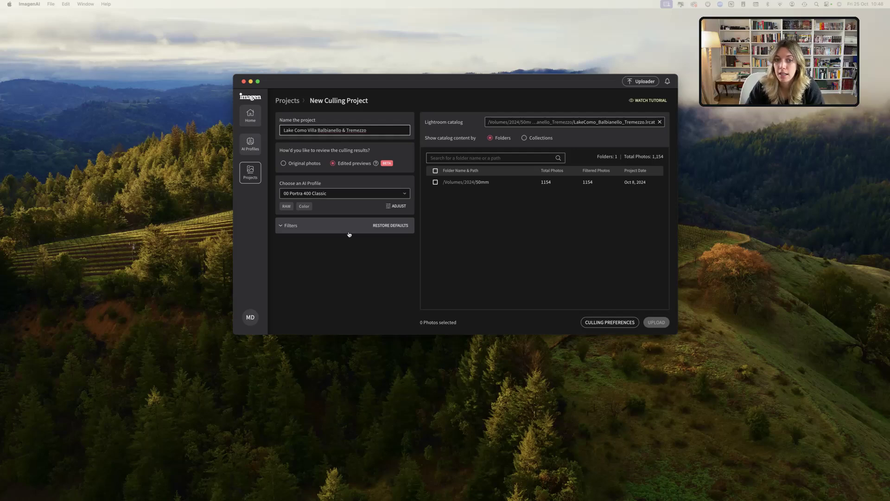
Step: Expand the photo filters and select the /Volumes/2024/50mm folder for culling
{"action": "left_click", "coordinate": [291, 228]}
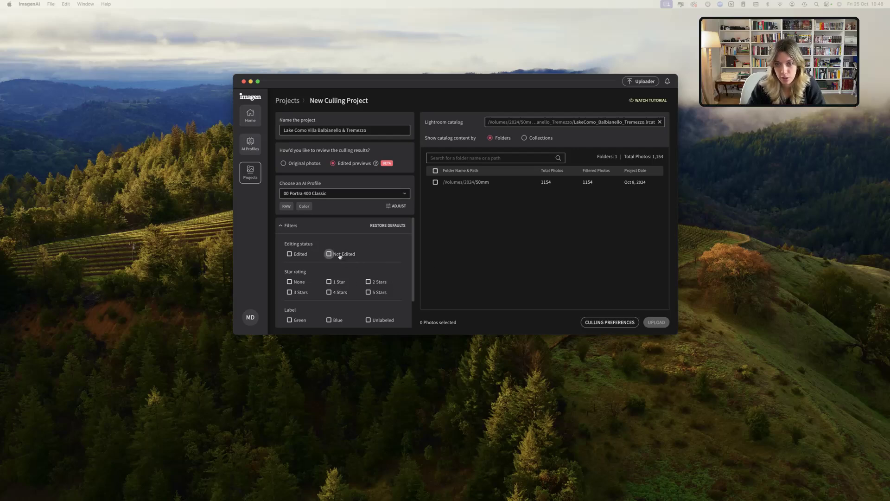
{"action": "left_click", "coordinate": [434, 182]}
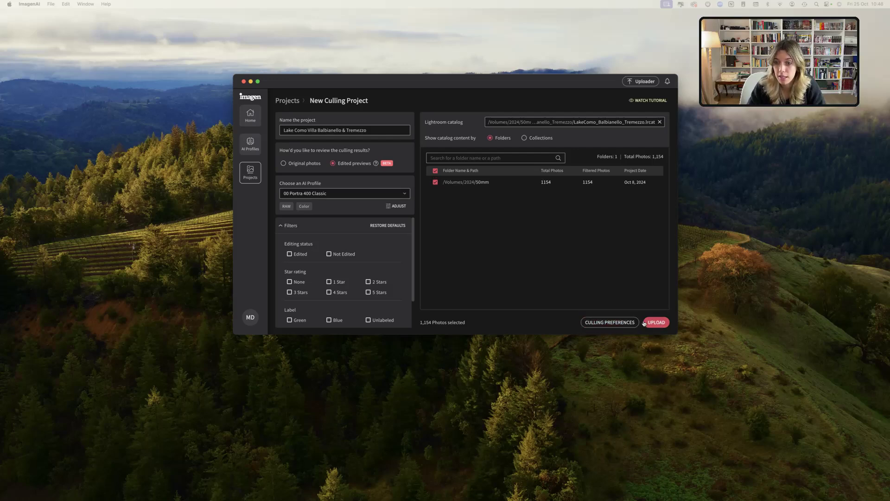
Step: Open the culling preferences, review the Keepers color choices and use color labels as the rating method
{"action": "left_click", "coordinate": [609, 322]}
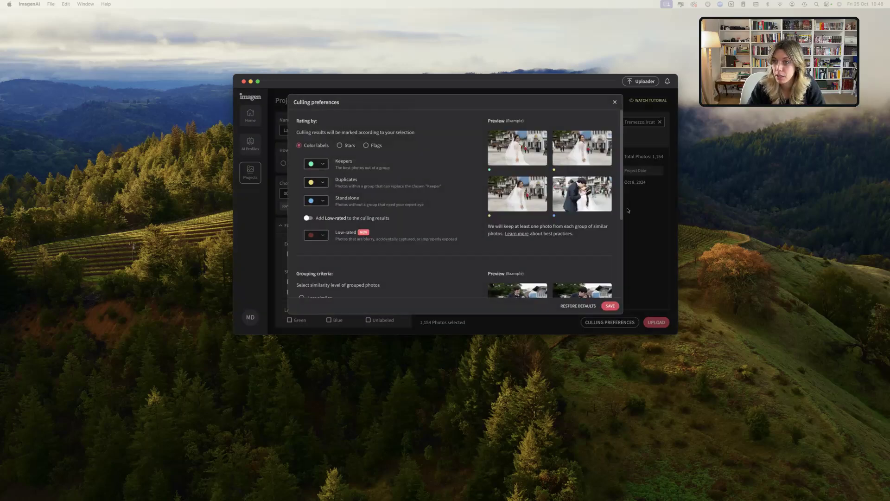
{"action": "left_click", "coordinate": [322, 164]}
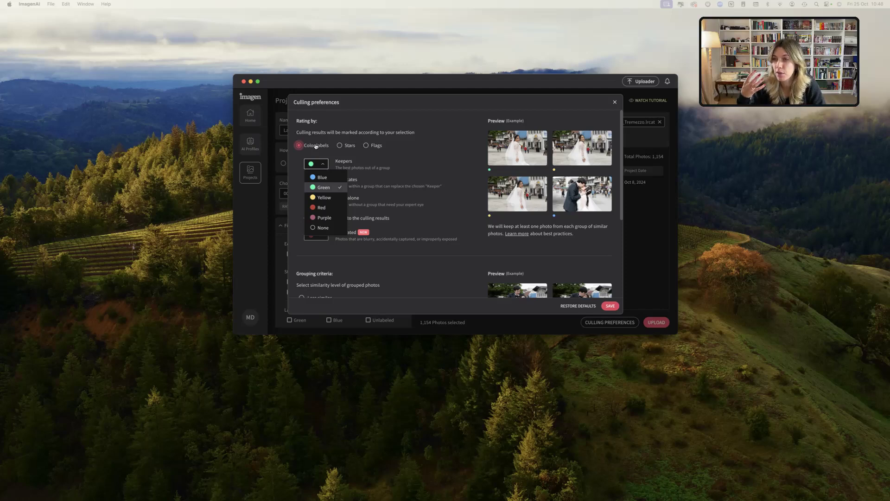
{"action": "left_click", "coordinate": [339, 145]}
{"action": "left_click", "coordinate": [298, 145]}
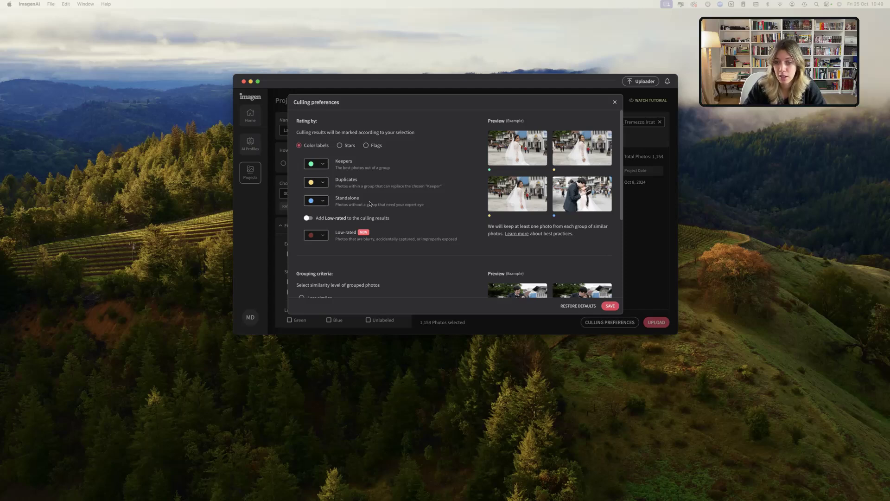
Step: Set the similarity level of grouped photos to Similar and save the culling preferences
{"action": "scroll", "coordinate": [388, 200], "scroll_direction": "down", "scroll_amount": 3}
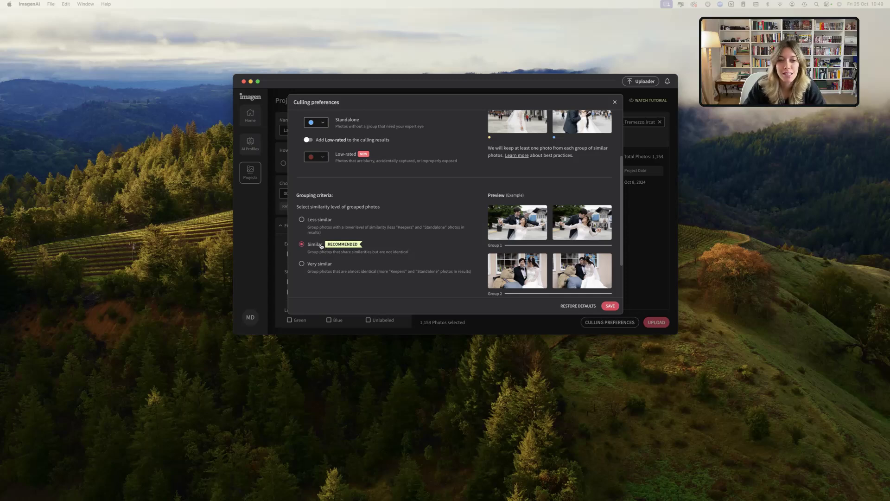
{"action": "left_click", "coordinate": [318, 266]}
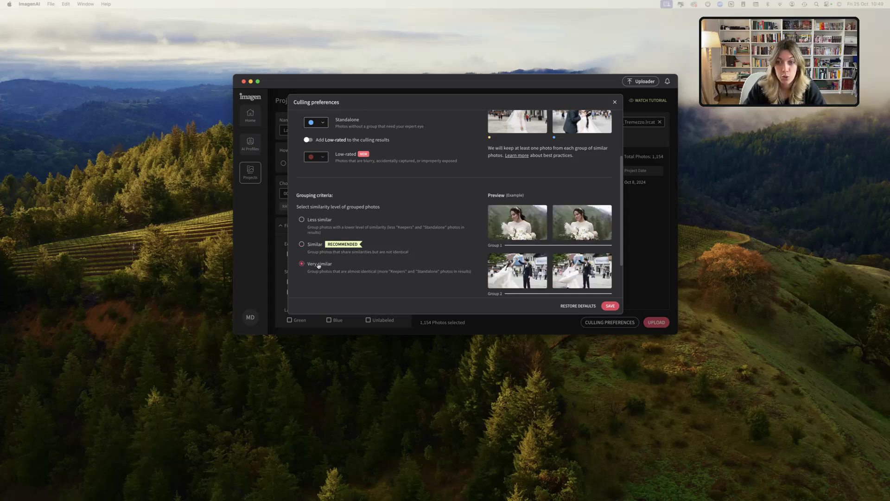
{"action": "left_click", "coordinate": [315, 247]}
{"action": "scroll", "coordinate": [463, 278], "scroll_direction": "down", "scroll_amount": 3}
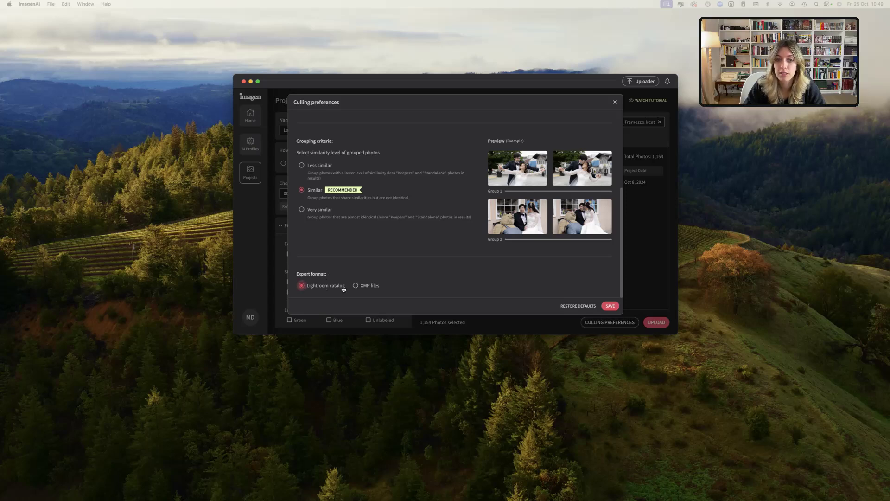
{"action": "left_click", "coordinate": [609, 306]}
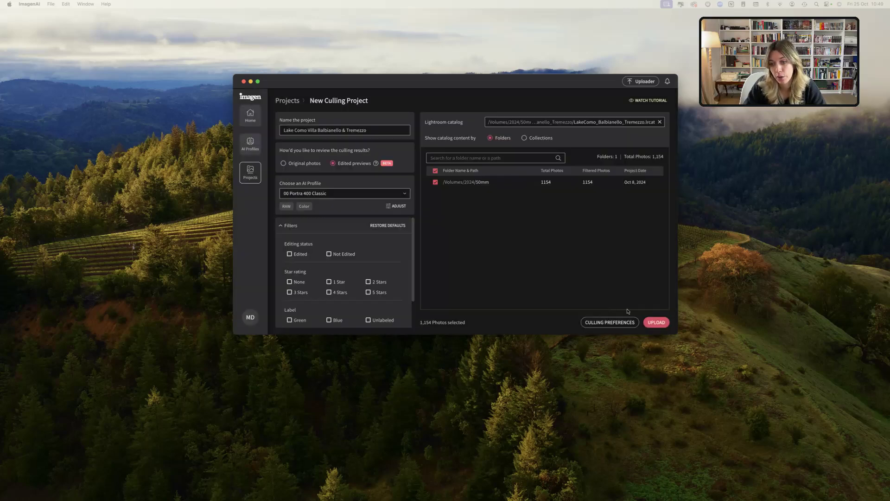
Step: Upload the selected photos for culling and close the upload status overview
{"action": "left_click", "coordinate": [665, 322]}
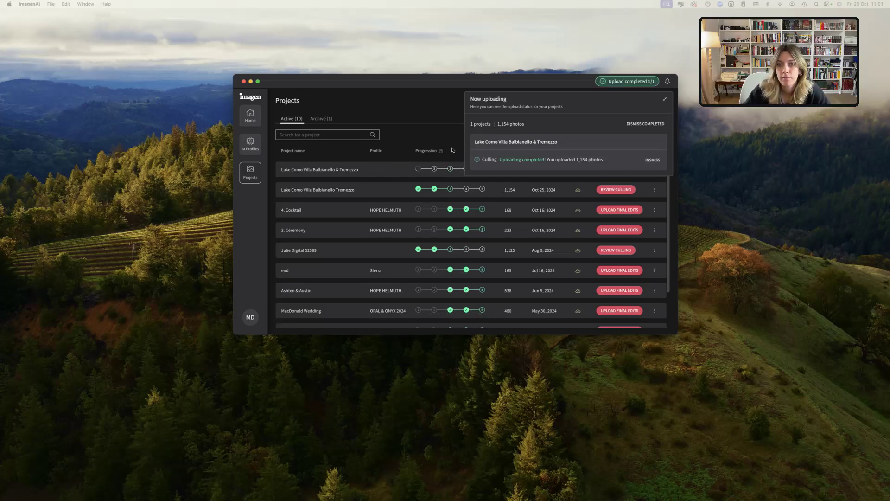
{"action": "left_click", "coordinate": [453, 149]}
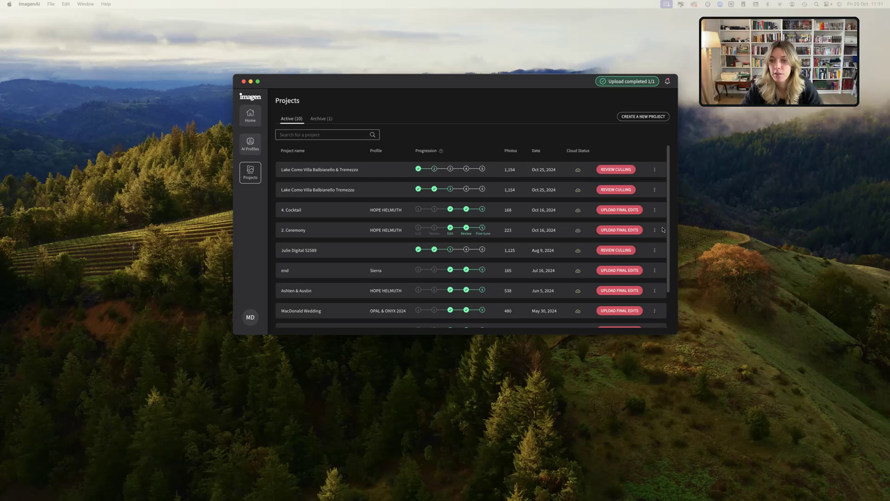
Step: Open the culling results of Lake Como Villa Balbianello & Tremezzo and include the yellow-labeled duplicates in the filter
{"action": "left_click", "coordinate": [608, 170]}
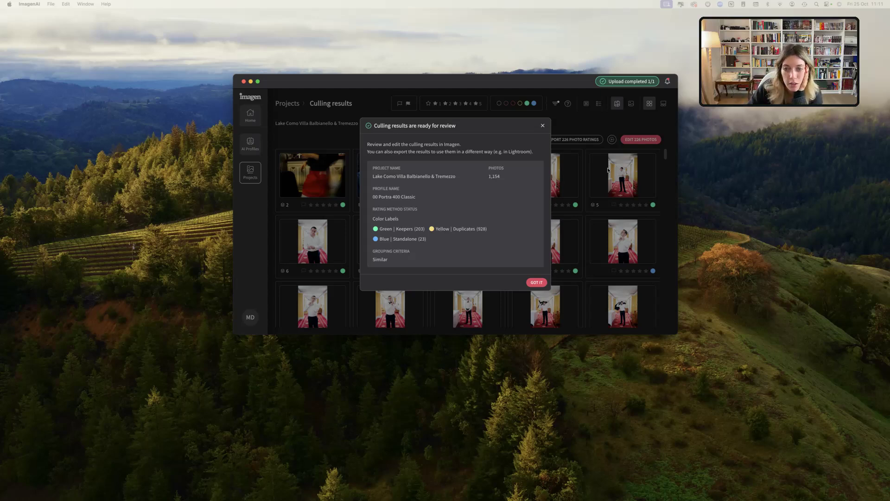
{"action": "left_click", "coordinate": [540, 284]}
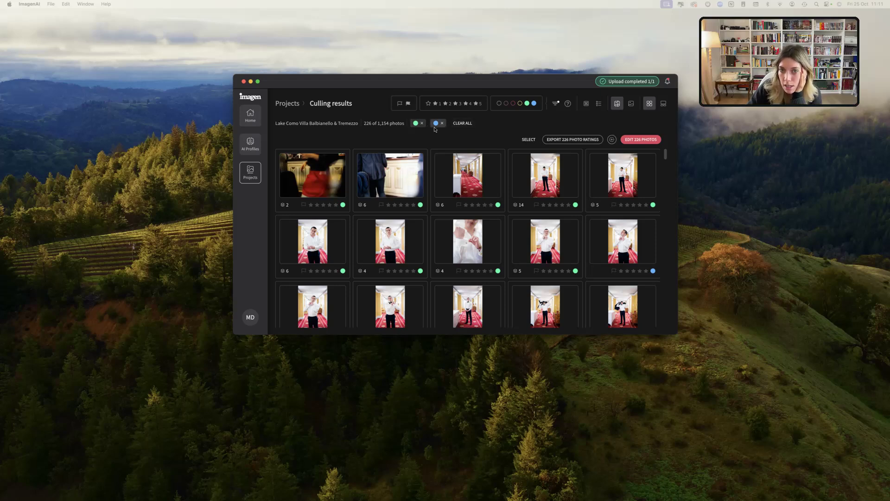
{"action": "left_click", "coordinate": [520, 104]}
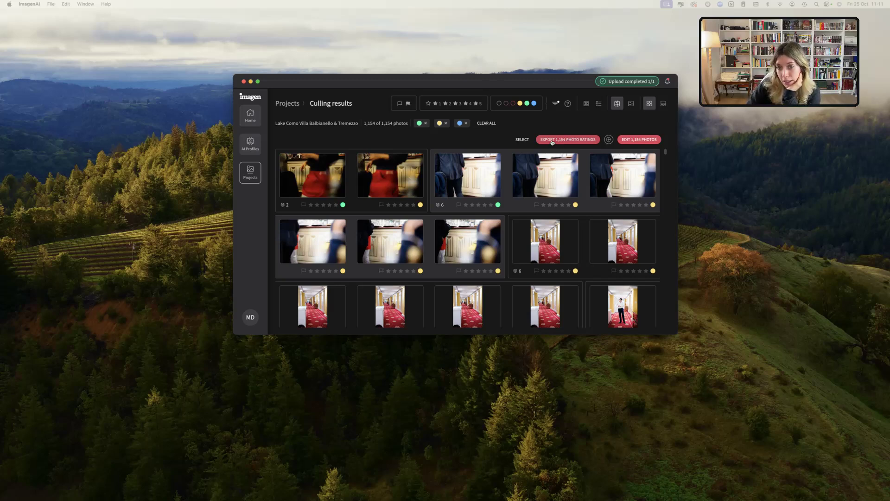
Step: Export all photo ratings in the current filter view to the Lightroom catalog and open it in Lightroom Classic
{"action": "left_click", "coordinate": [552, 140]}
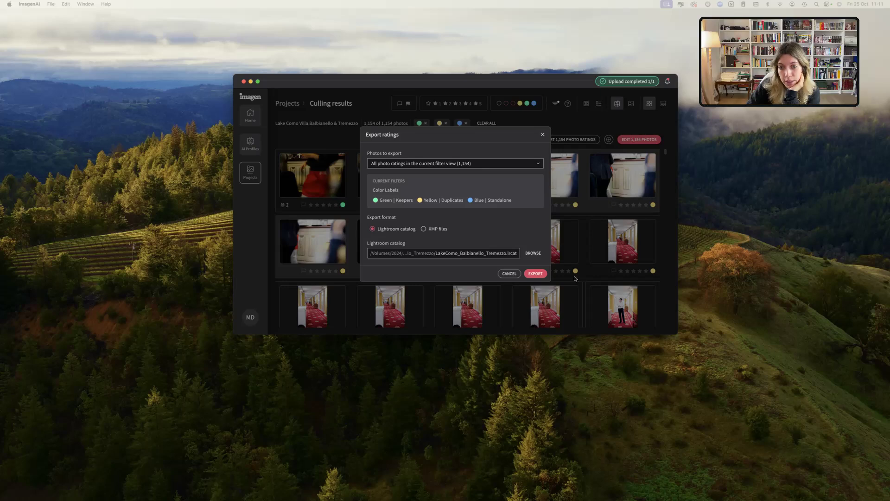
{"action": "left_click", "coordinate": [535, 273]}
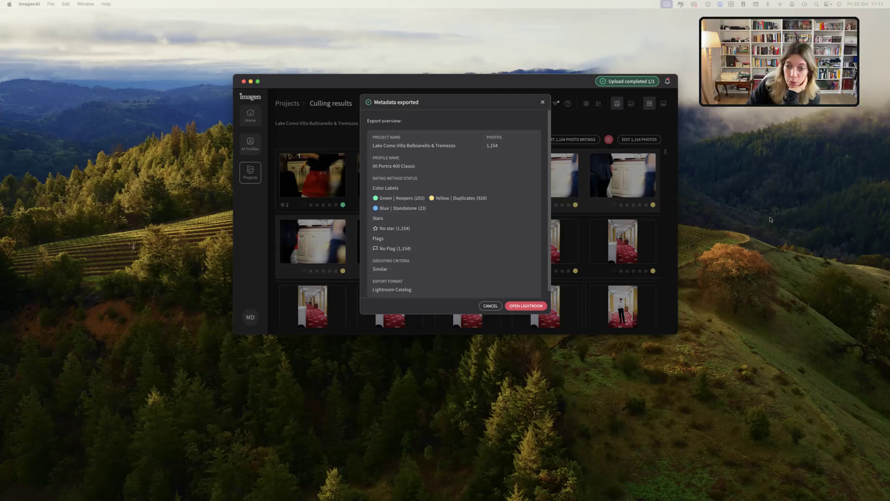
{"action": "left_click", "coordinate": [524, 306]}
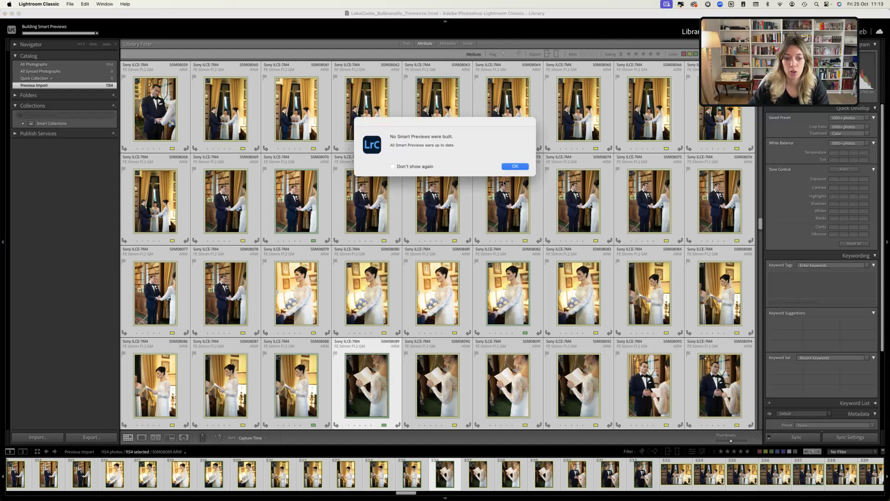
Step: Dismiss the smart previews notice and build smart previews for all selected photos in the catalog
{"action": "left_click", "coordinate": [521, 168]}
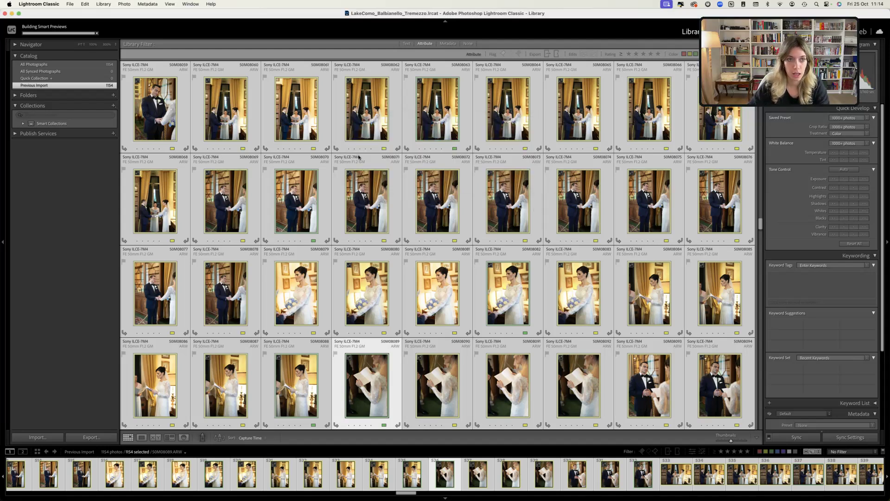
{"action": "left_click", "coordinate": [103, 4]}
{"action": "mouse_move", "coordinate": [125, 217]}
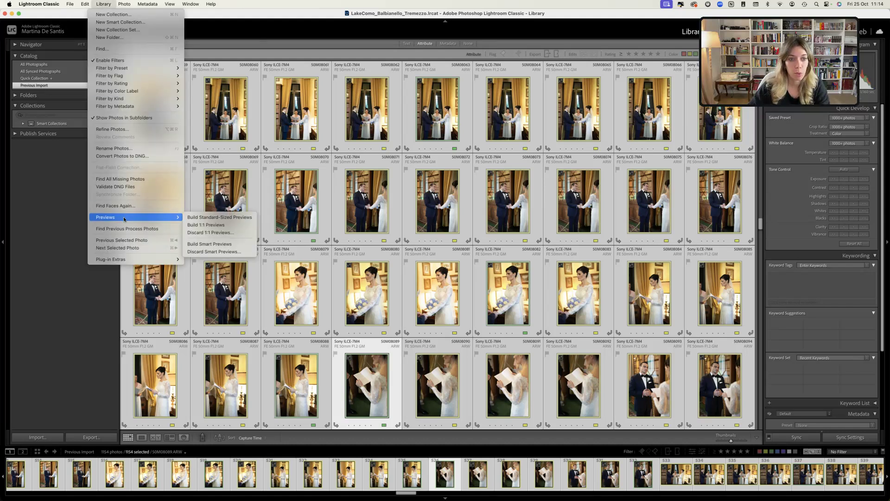
{"action": "left_click", "coordinate": [223, 244]}
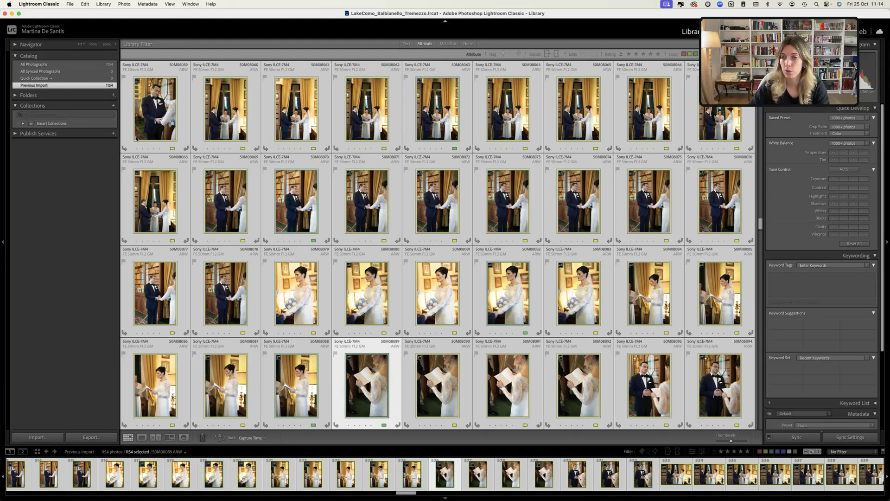
Step: Deselect all photos and create a top-level collection set named Lake Como
{"action": "key", "text": "super+d"}
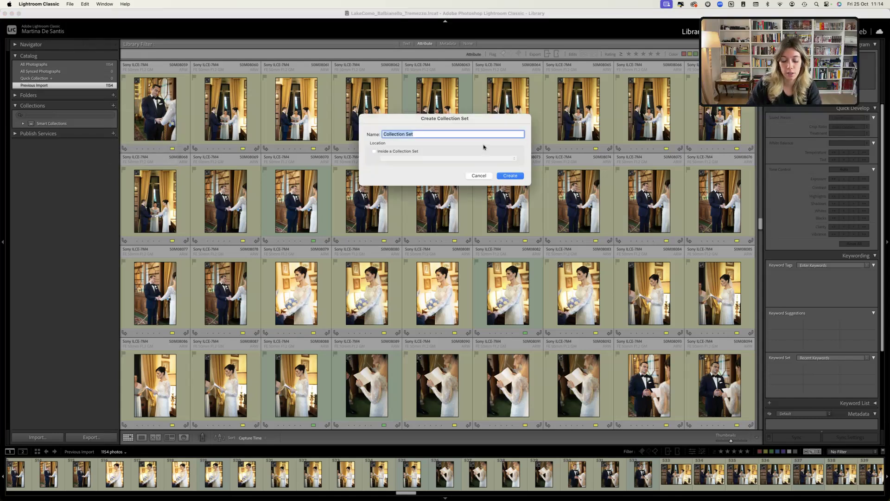
{"action": "type", "text": "Lake Como"}
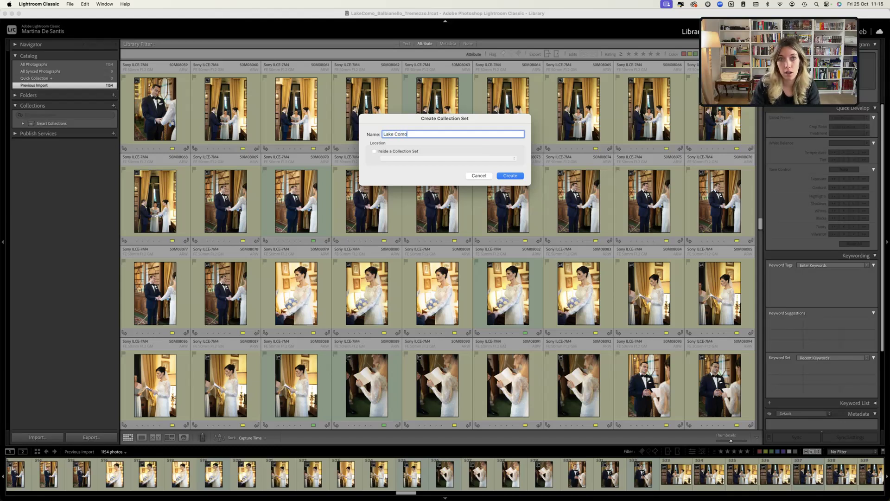
{"action": "type", "text": " Balbian"}
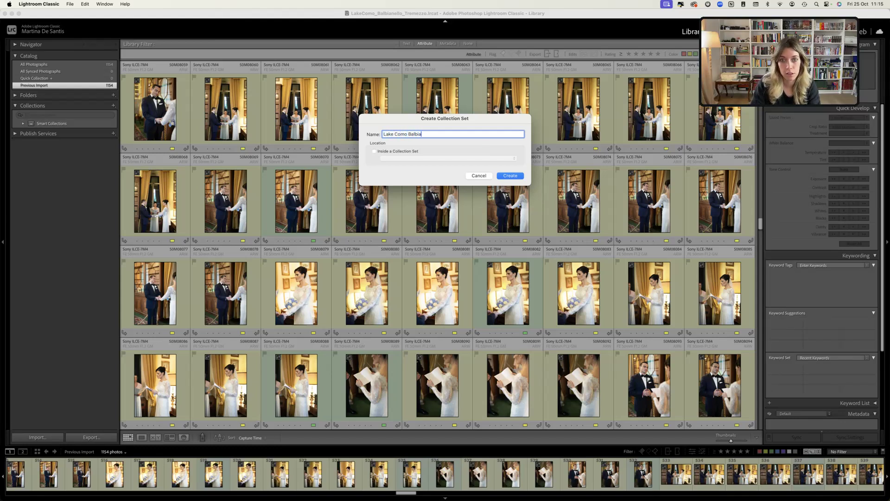
{"action": "key", "text": "BackSpace"}
{"action": "key", "text": "BackSpace"}
{"action": "key", "text": "BackSpace"}
{"action": "key", "text": "BackSpace"}
{"action": "key", "text": "BackSpace"}
{"action": "key", "text": "BackSpace"}
{"action": "key", "text": "BackSpace"}
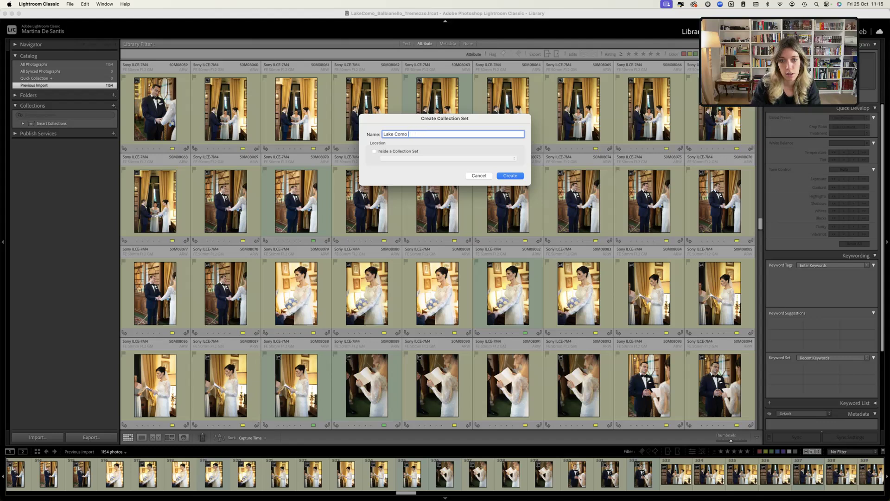
{"action": "key", "text": "Escape"}
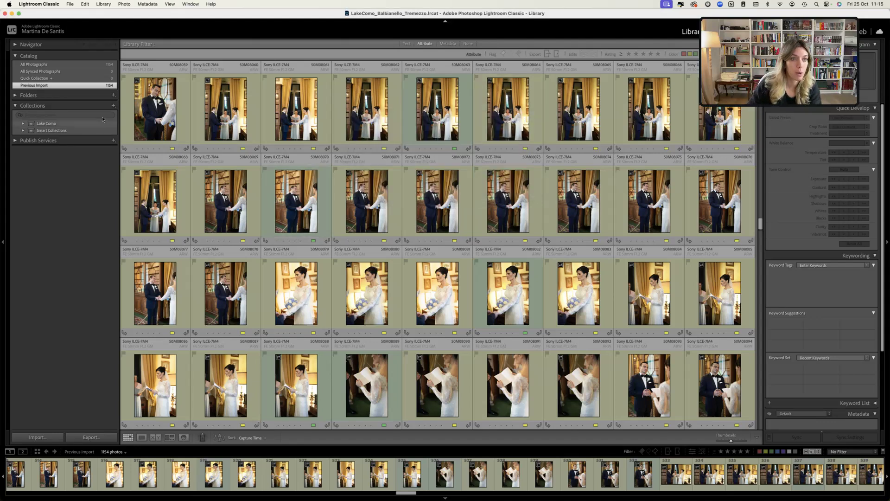
Step: Create a collection named "1. Details" inside the Lake Como collection set
{"action": "left_click", "coordinate": [45, 124]}
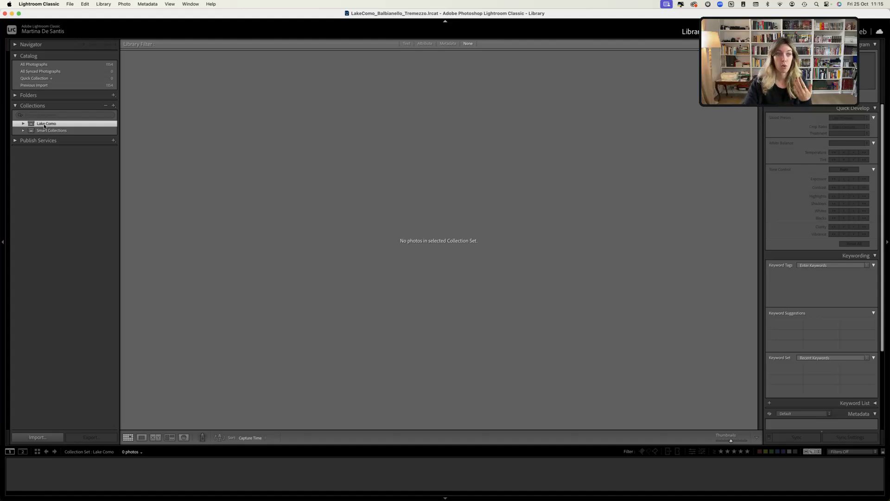
{"action": "left_click", "coordinate": [76, 65]}
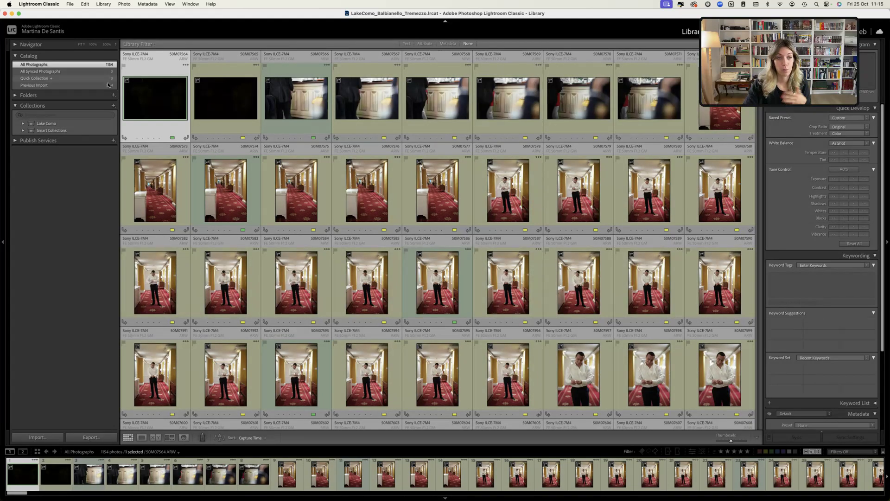
{"action": "left_click", "coordinate": [39, 125]}
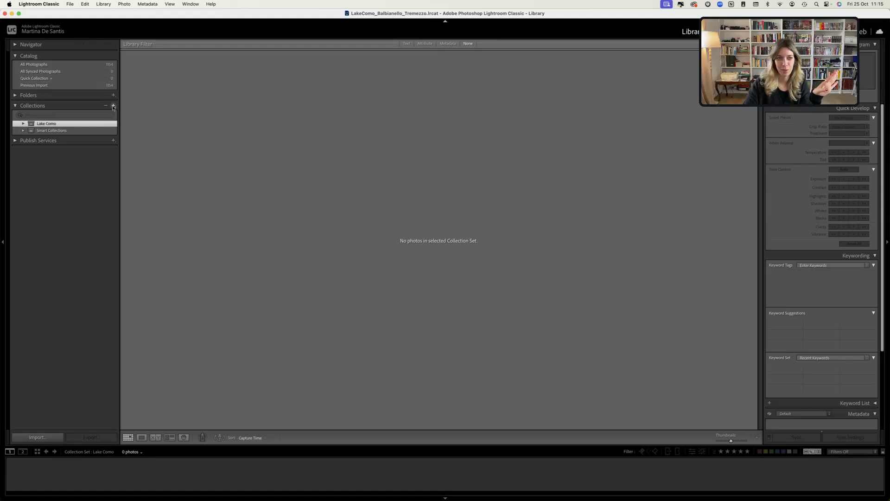
{"action": "left_click", "coordinate": [114, 105]}
{"action": "left_click", "coordinate": [136, 112]}
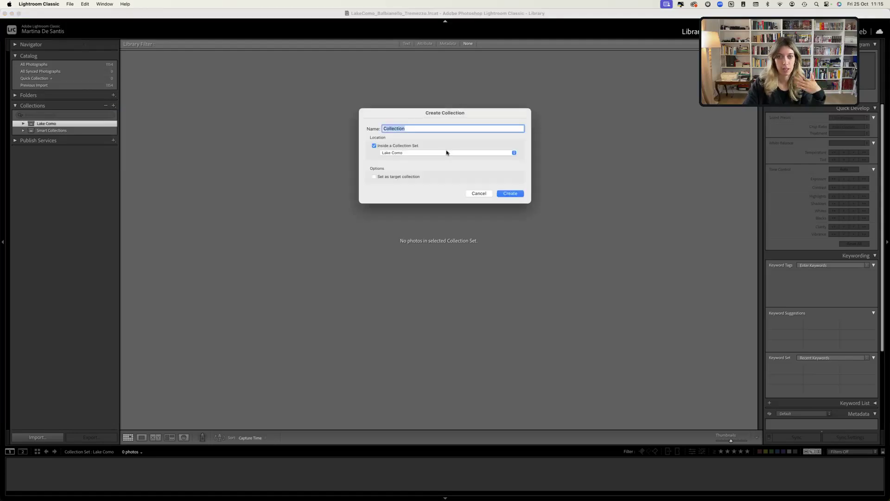
{"action": "left_click", "coordinate": [374, 146]}
{"action": "left_click", "coordinate": [373, 145]}
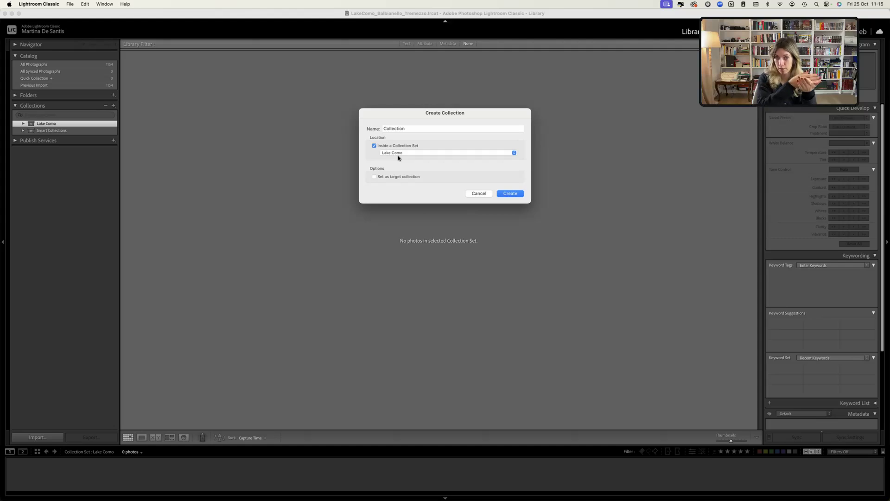
{"action": "double_click", "coordinate": [398, 128]}
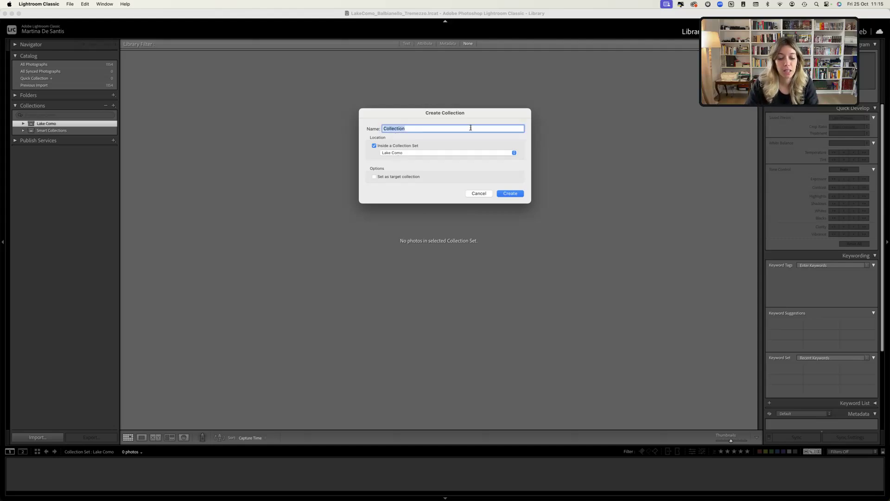
{"action": "type", "text": "1"}
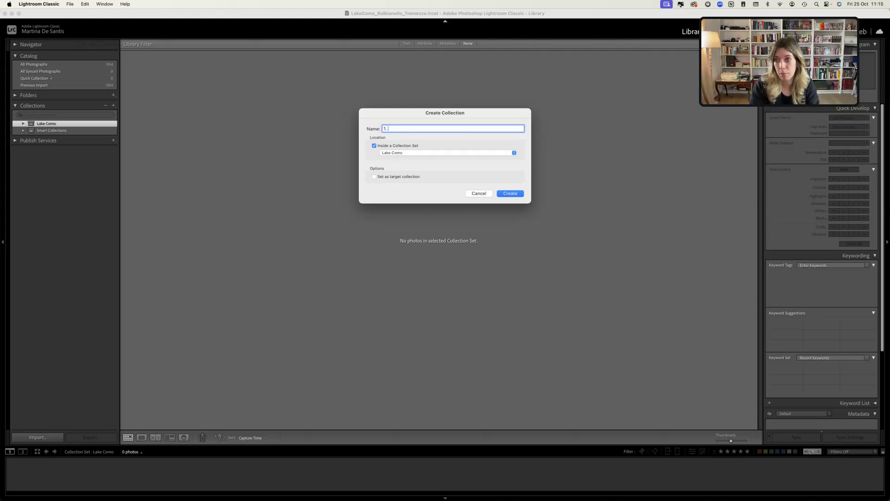
{"action": "type", "text": ". Villa"}
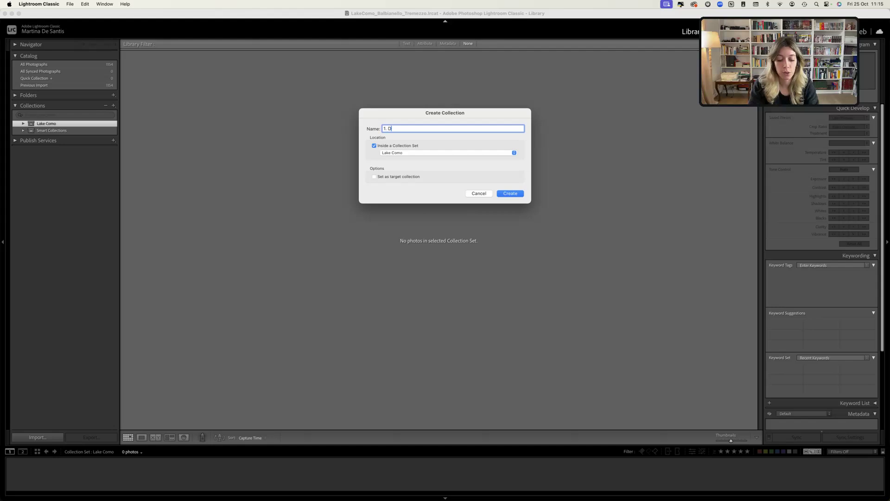
{"action": "key", "text": "Return"}
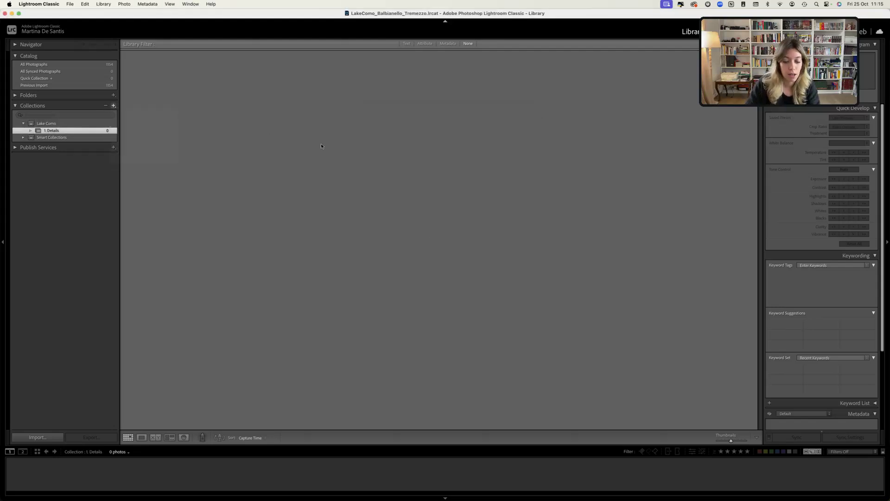
Step: Create a collection named "2. Getting Ready" inside the Lake Como collection set
{"action": "key", "text": "super+n"}
{"action": "type", "text": "2. Getting Ready"}
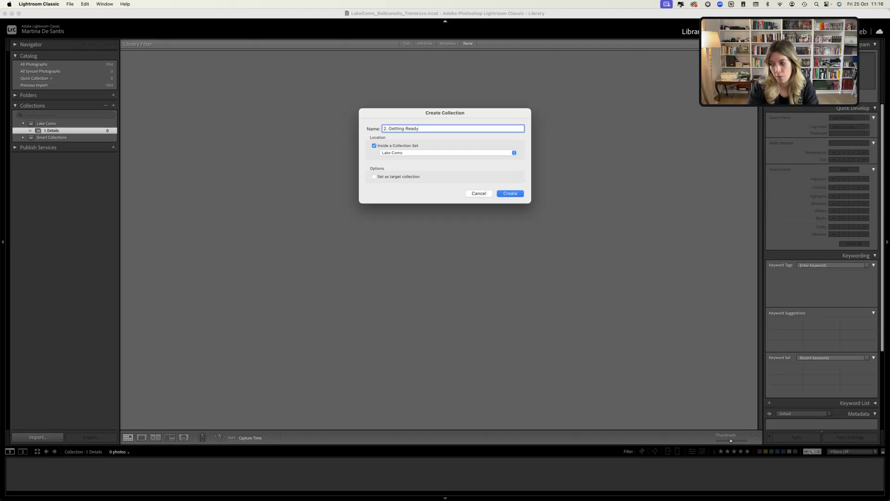
{"action": "key", "text": "BackSpace"}
{"action": "key", "text": "BackSpace"}
{"action": "key", "text": "BackSpace"}
{"action": "key", "text": "BackSpace"}
{"action": "key", "text": "BackSpace"}
{"action": "key", "text": "BackSpace"}
{"action": "key", "text": "BackSpace"}
{"action": "key", "text": "BackSpace"}
{"action": "key", "text": "BackSpace"}
{"action": "key", "text": "BackSpace"}
{"action": "key", "text": "BackSpace"}
{"action": "key", "text": "BackSpace"}
{"action": "key", "text": "BackSpace"}
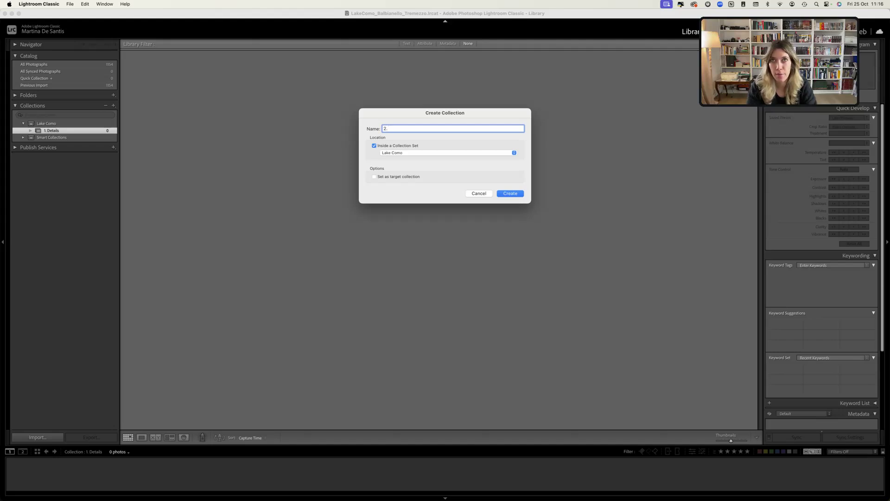
{"action": "type", "text": "G"}
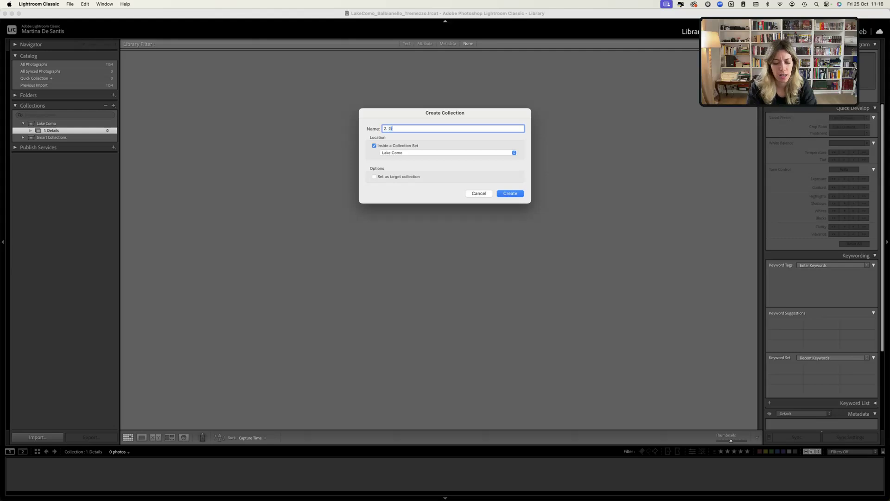
{"action": "type", "text": "etting Ready"}
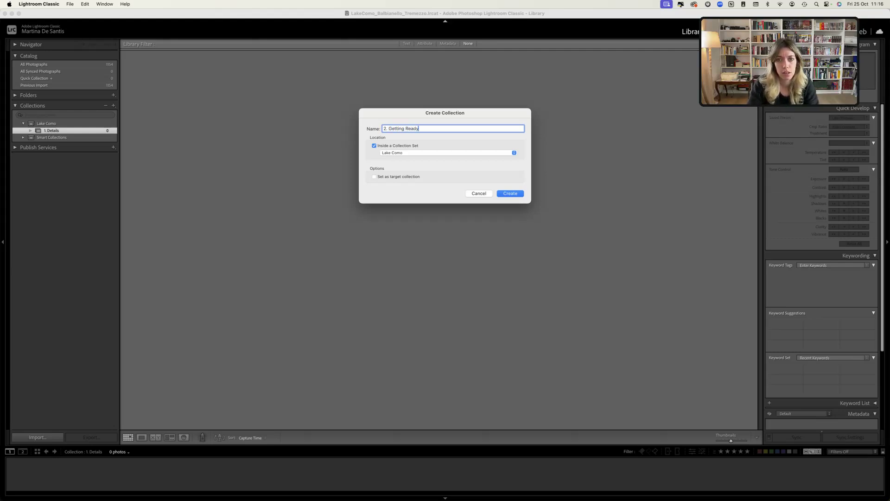
{"action": "key", "text": "Return"}
Step: Add a collection named "3. Pre-Ceremony" to the Lake Como collection set
{"action": "left_click", "coordinate": [113, 106]}
{"action": "left_click", "coordinate": [139, 113]}
{"action": "type", "text": "3. Pre-Ceremony"}
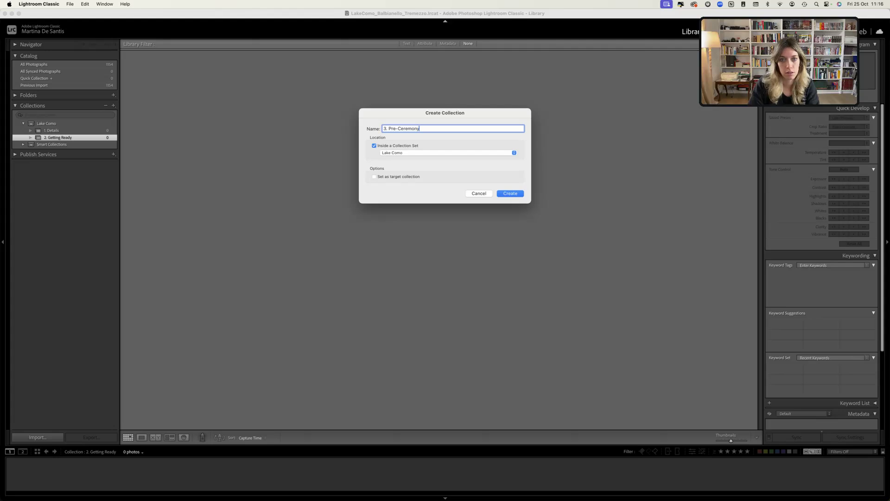
{"action": "key", "text": "Return"}
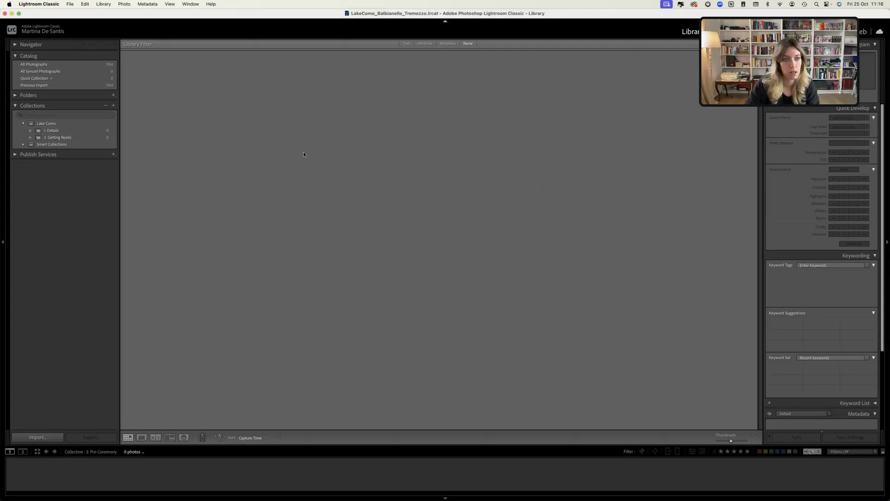
Step: Add a collection named "4. Ceremony" to the Lake Como collection set
{"action": "left_click", "coordinate": [113, 106]}
{"action": "left_click", "coordinate": [130, 113]}
{"action": "type", "text": "4. Ceremonu"}
{"action": "key", "text": "BackSpace"}
{"action": "type", "text": "y"}
{"action": "key", "text": "Return"}
Step: Add a collection named "5. Couple Portraits" to the Lake Como collection set
{"action": "left_click", "coordinate": [114, 106]}
{"action": "left_click", "coordinate": [126, 112]}
{"action": "type", "text": "5"}
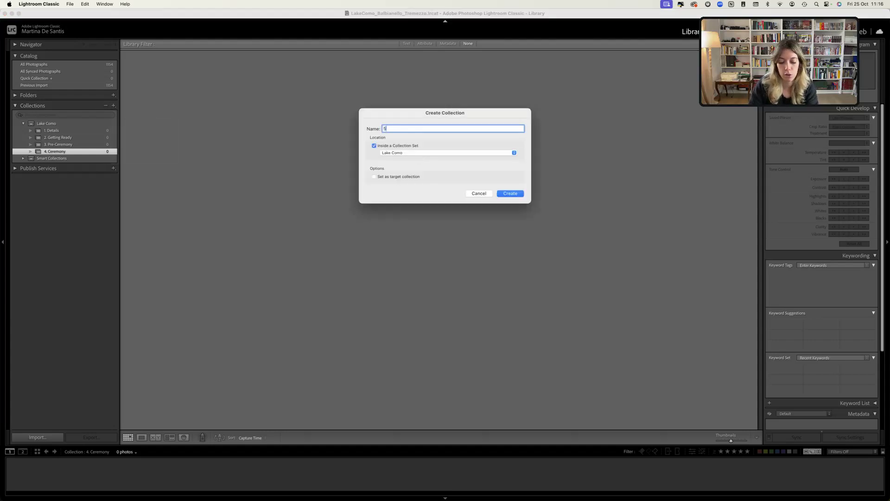
{"action": "type", "text": ". Couple"}
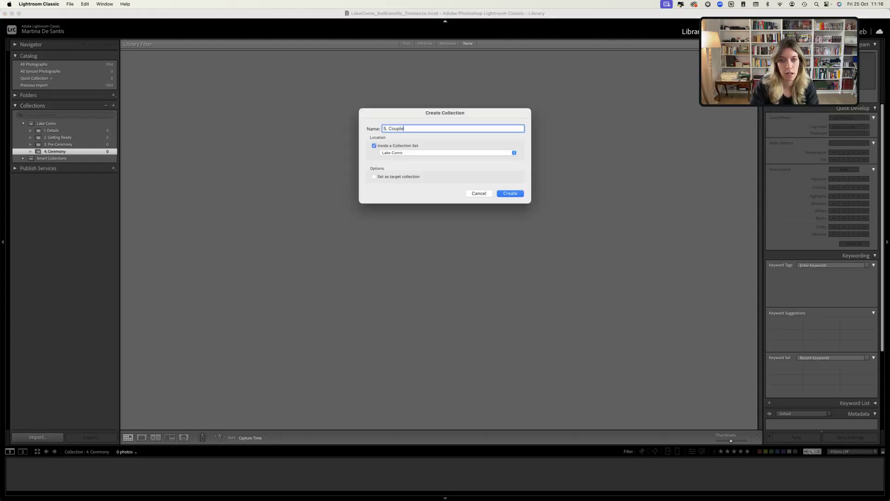
{"action": "type", "text": " Portraits"}
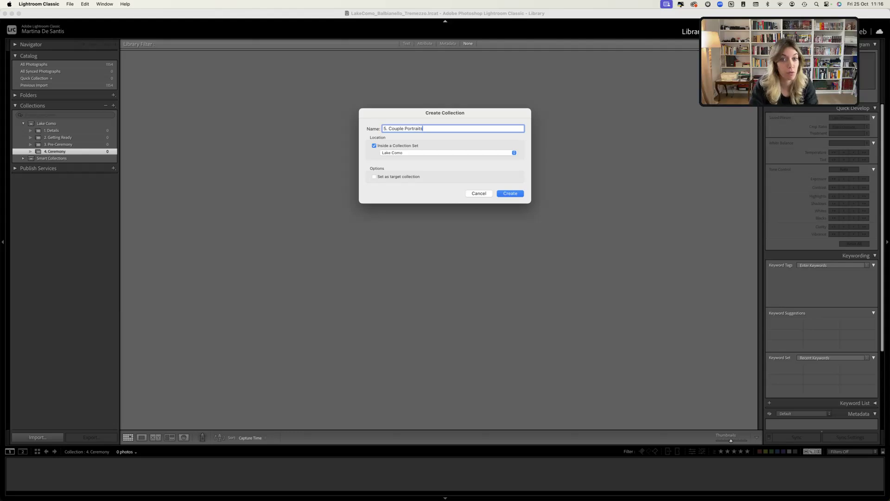
{"action": "key", "text": "Return"}
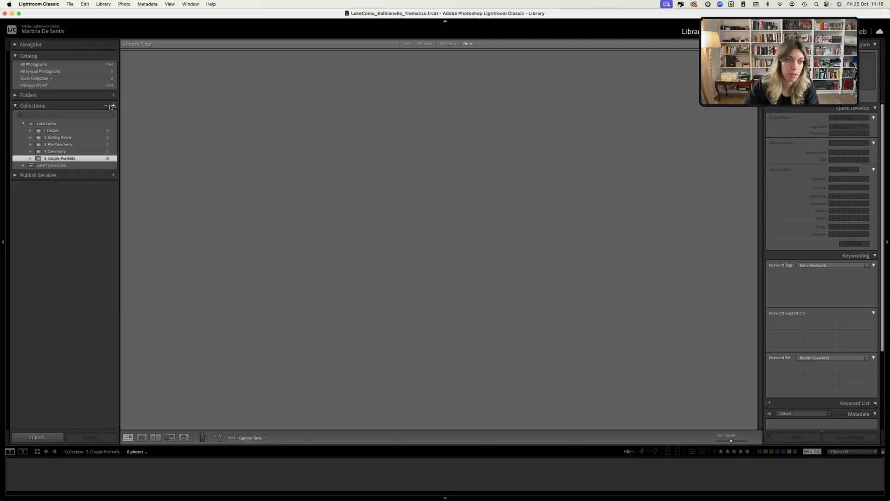
Step: Create a collection named "6. Grand Hotel Tremezzo Portraits" inside the Lake Como collection set
{"action": "left_click", "coordinate": [137, 113]}
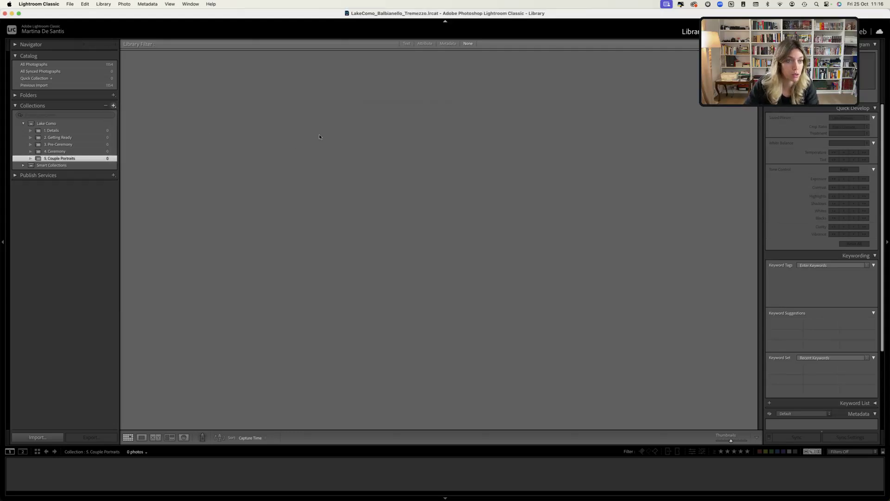
{"action": "type", "text": "6."}
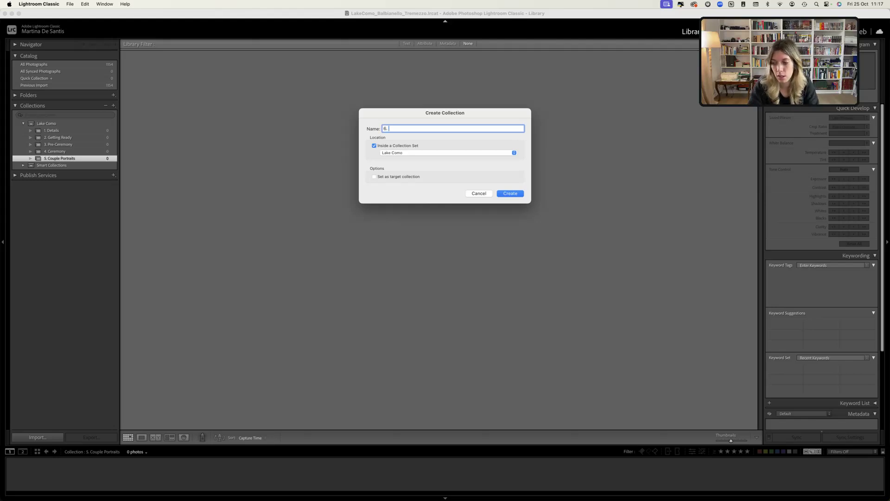
{"action": "type", "text": "Tremezzo"}
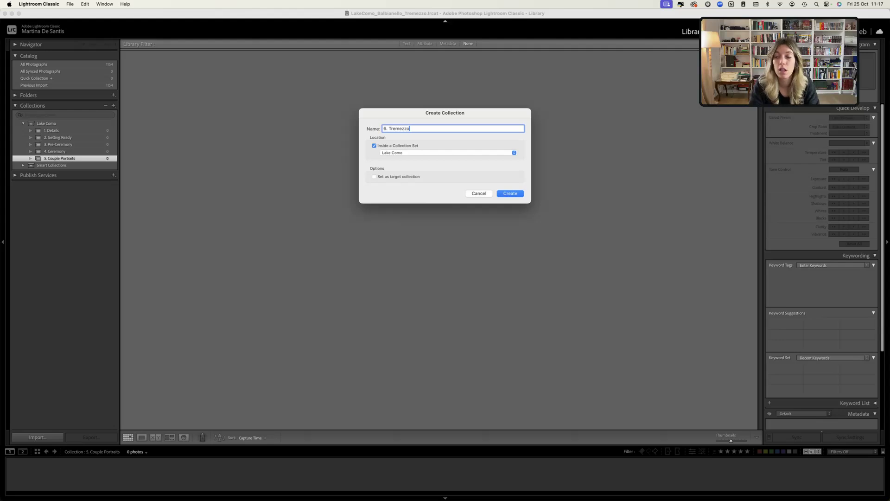
{"action": "type", "text": " Flash"}
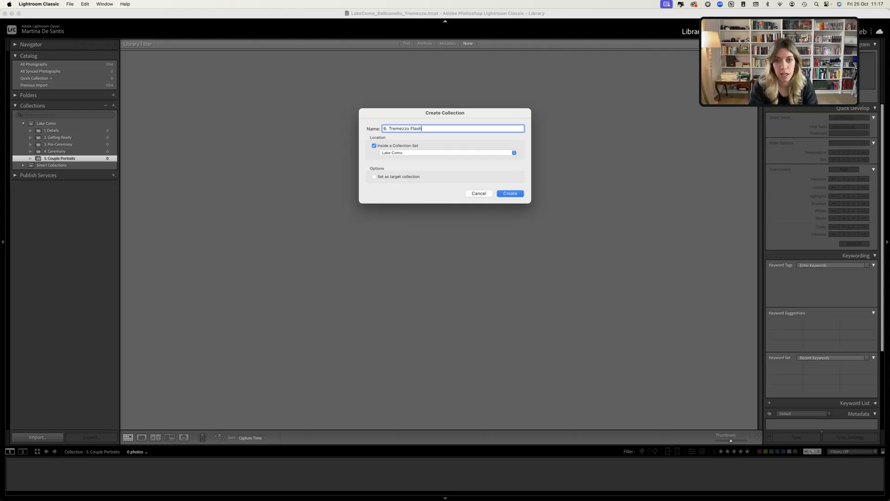
{"action": "key", "text": "BackSpace"}
{"action": "key", "text": "BackSpace"}
{"action": "key", "text": "BackSpace"}
{"action": "key", "text": "BackSpace"}
{"action": "key", "text": "BackSpace"}
{"action": "key", "text": "BackSpace"}
{"action": "key", "text": "BackSpace"}
{"action": "key", "text": "BackSpace"}
{"action": "key", "text": "BackSpace"}
{"action": "key", "text": "BackSpace"}
{"action": "key", "text": "BackSpace"}
{"action": "key", "text": "BackSpace"}
{"action": "key", "text": "BackSpace"}
{"action": "key", "text": "BackSpace"}
{"action": "type", "text": "Grand Hotel Tremezzo"}
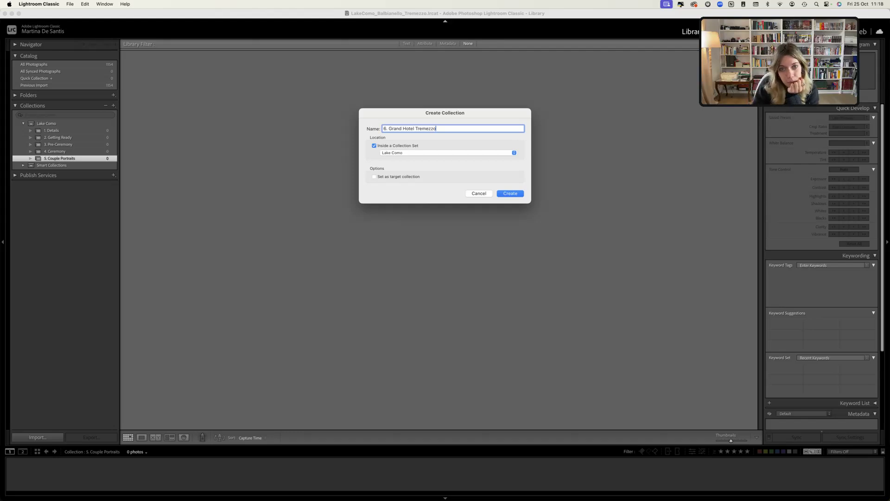
{"action": "type", "text": "Portraits"}
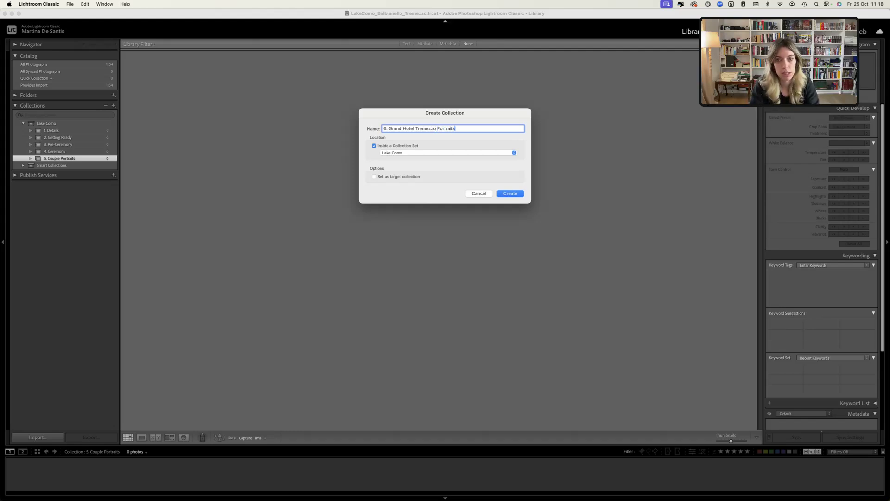
{"action": "key", "text": "Return"}
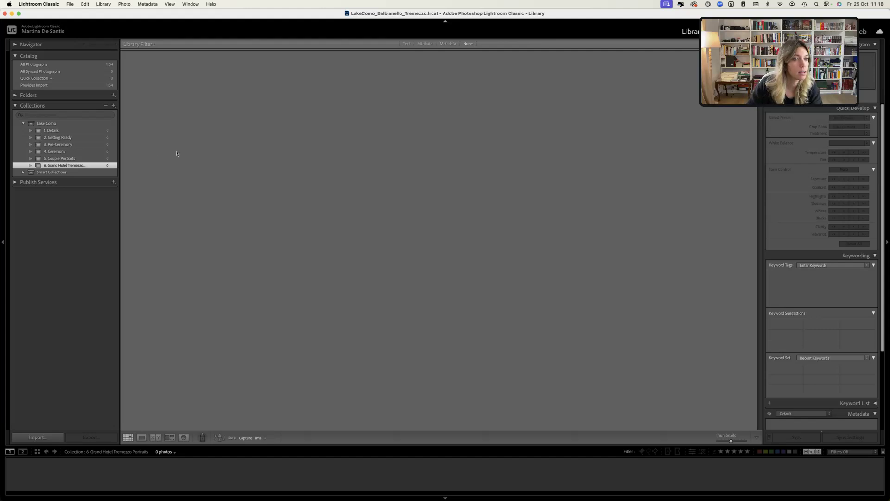
Step: Rename the "5. Couple Portraits" collection as "5. Villa Balbianello Portraits"
{"action": "left_click", "coordinate": [77, 160]}
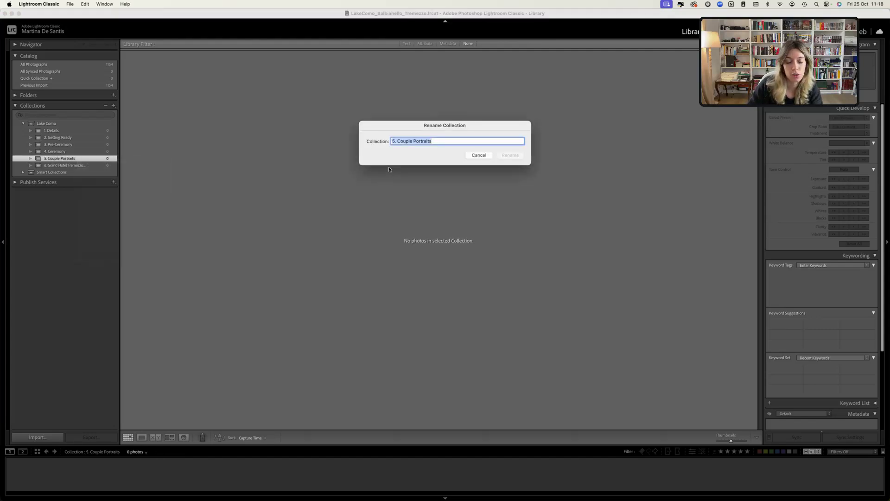
{"action": "left_click", "coordinate": [403, 141]}
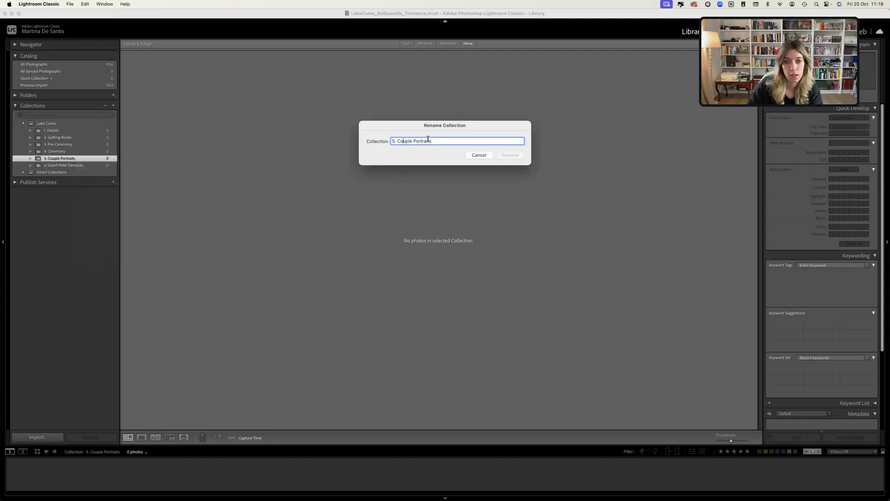
{"action": "double_click", "coordinate": [404, 140]}
{"action": "type", "text": "Villa Balnb"}
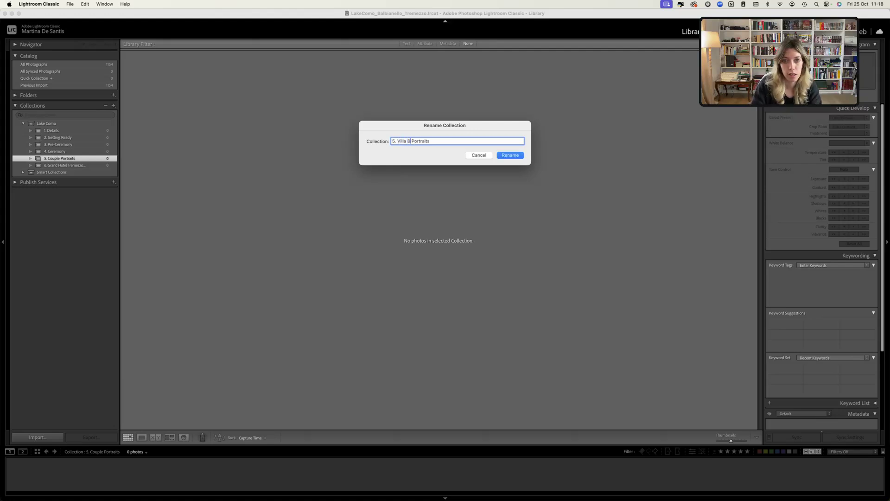
{"action": "key", "text": "BackSpace"}
{"action": "key", "text": "BackSpace"}
{"action": "type", "text": "bianello"}
{"action": "key", "text": "Return"}
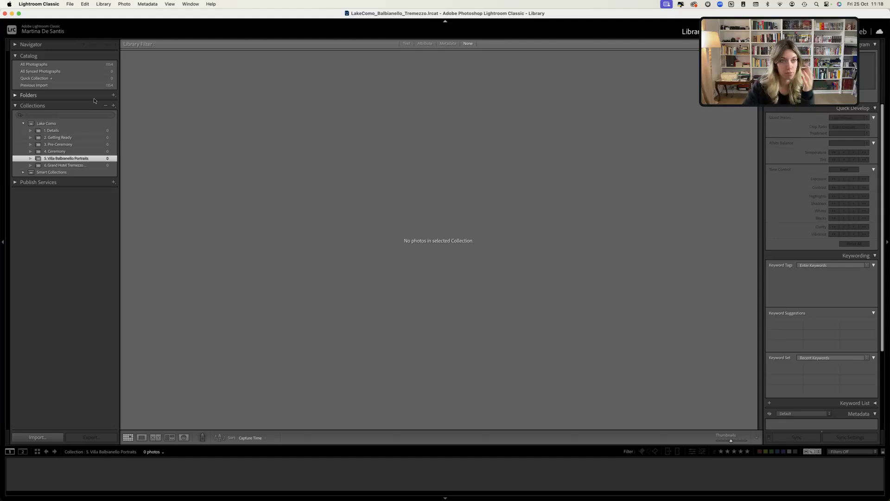
Step: Show all photographs in the catalog and filter them to the green colour label
{"action": "left_click", "coordinate": [86, 63]}
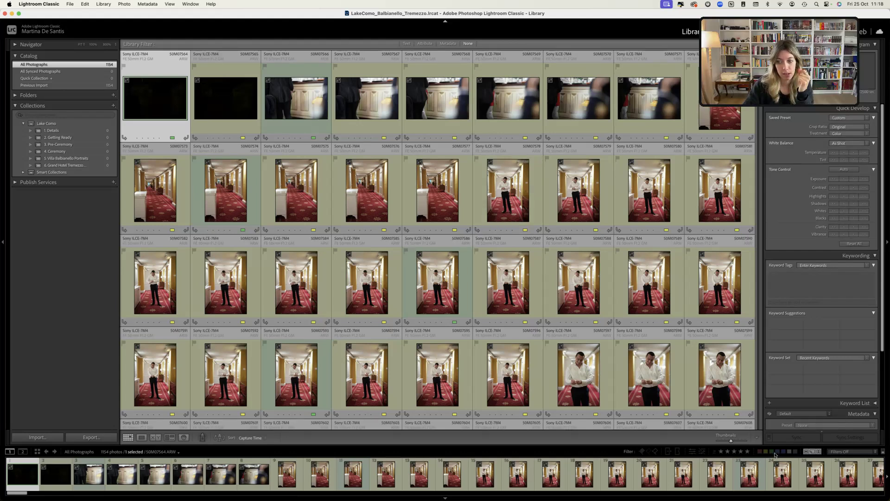
{"action": "left_click", "coordinate": [773, 453]}
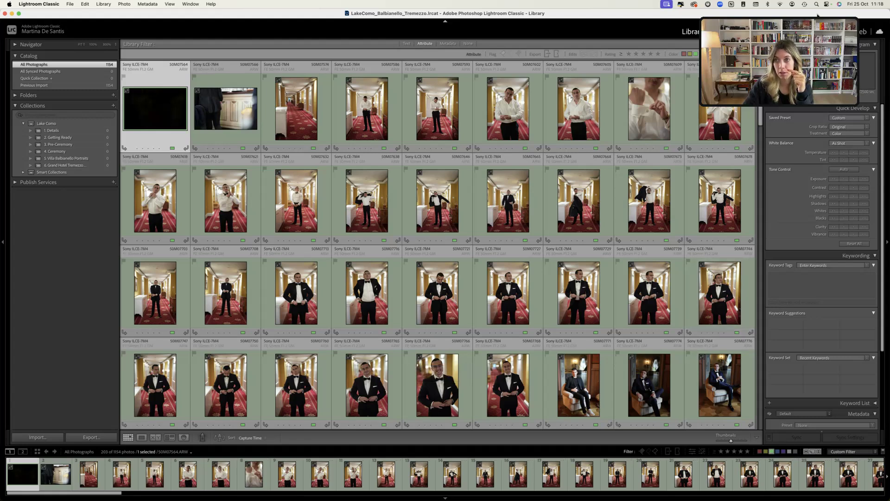
{"action": "mouse_move", "coordinate": [858, 18]}
{"action": "left_mouse_down"}
{"action": "mouse_move", "coordinate": [870, 11]}
{"action": "mouse_move", "coordinate": [844, 26]}
{"action": "left_mouse_up"}
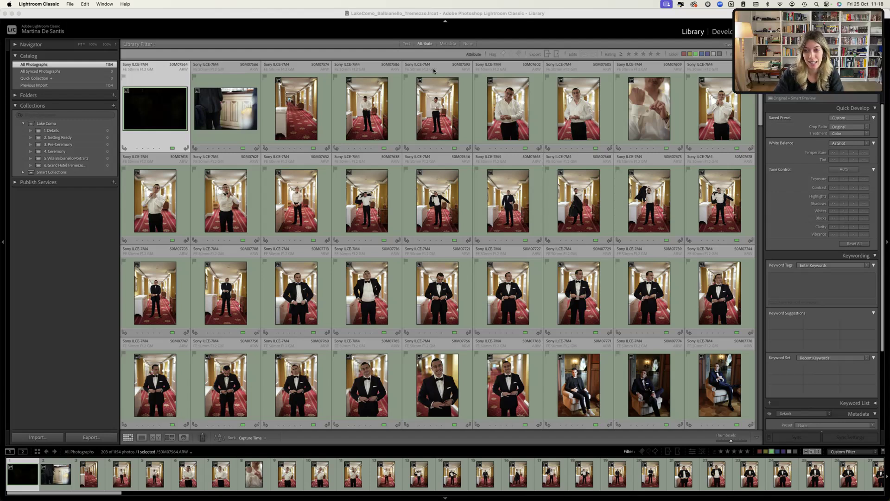
{"action": "scroll", "coordinate": [449, 285], "scroll_direction": "down", "scroll_amount": 5}
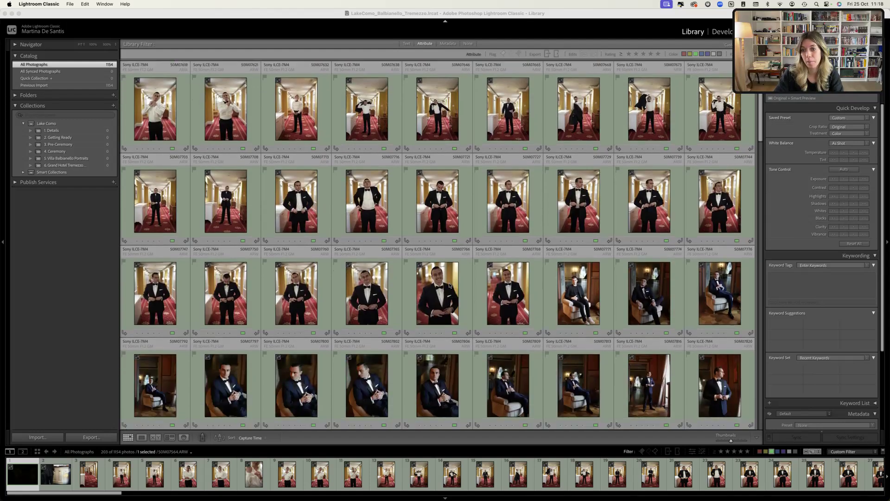
{"action": "scroll", "coordinate": [449, 284], "scroll_direction": "up", "scroll_amount": 5}
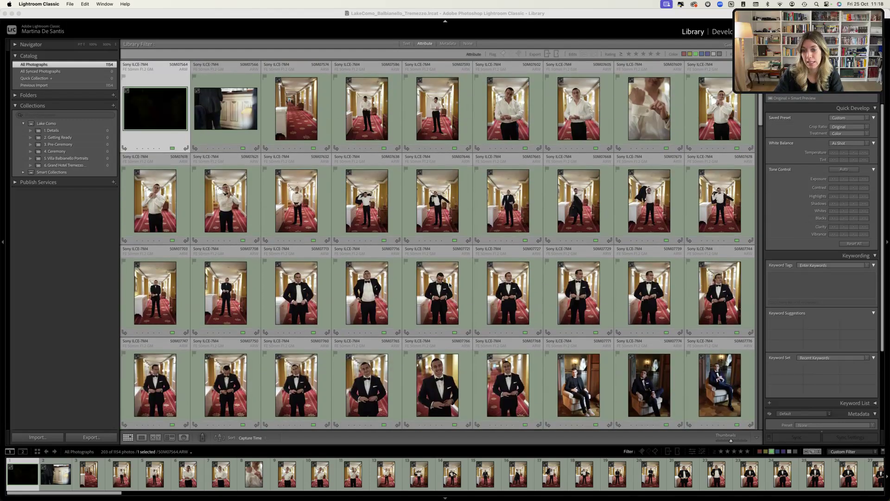
Step: Enlarge the grid thumbnails and compare the first eleven green-labelled photos in Survey view
{"action": "left_click", "coordinate": [315, 119]}
{"action": "key", "text": "equal"}
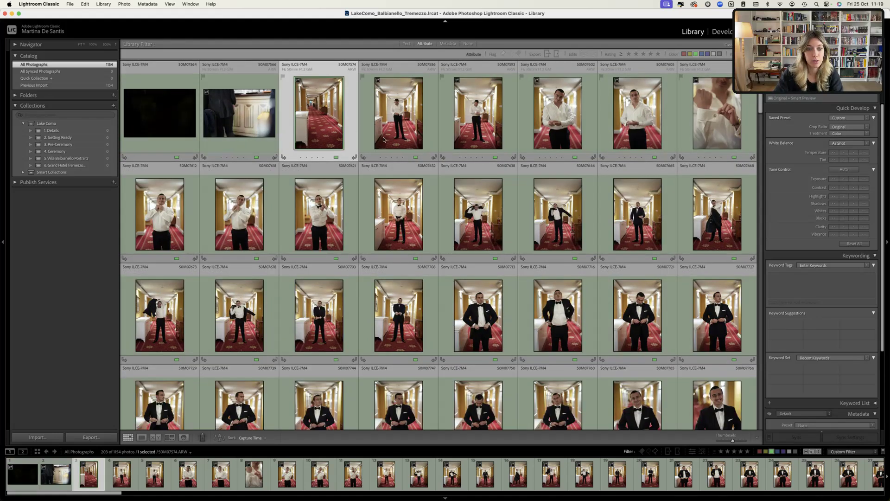
{"action": "left_click", "coordinate": [327, 214], "text": "shift"}
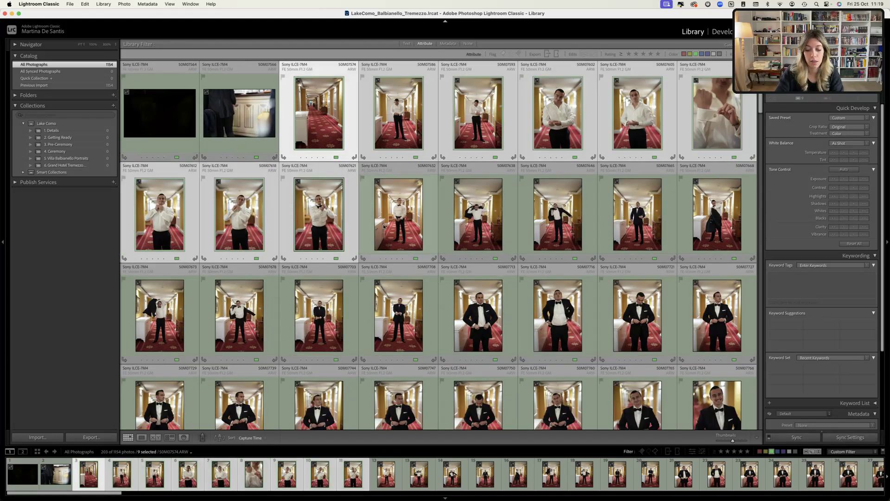
{"action": "key", "text": "n"}
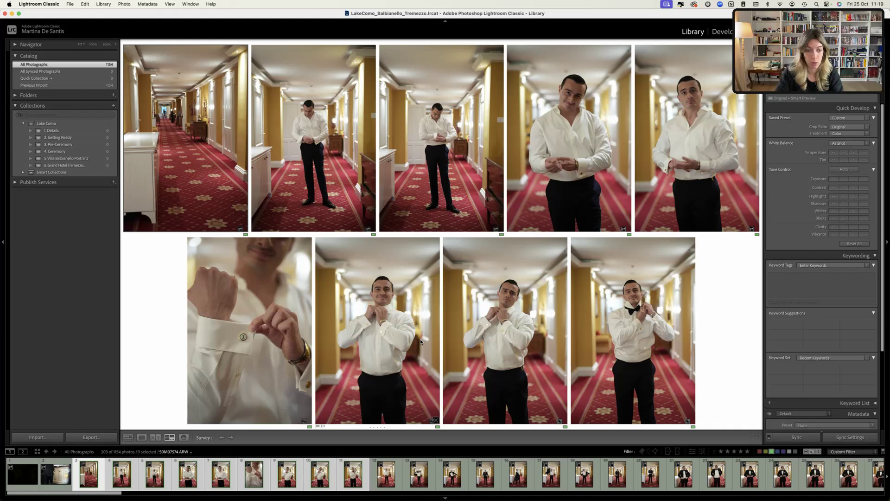
{"action": "left_click", "coordinate": [26, 473]}
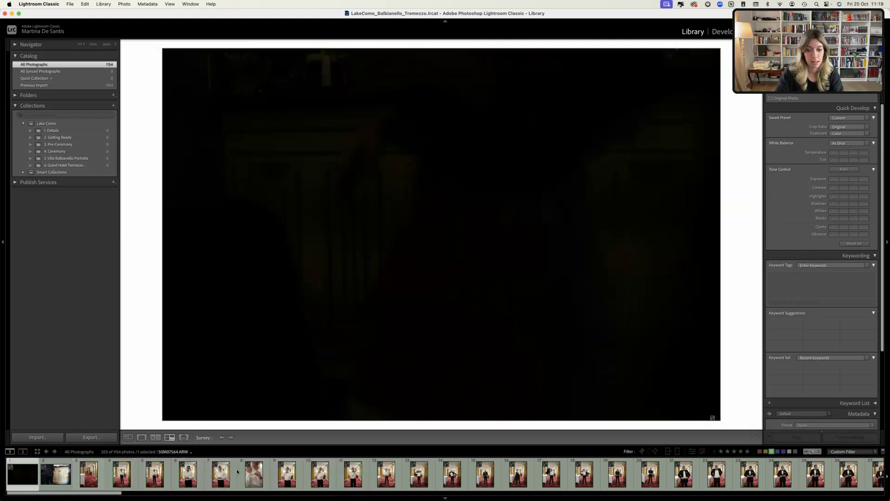
{"action": "left_click", "coordinate": [356, 473], "text": "shift"}
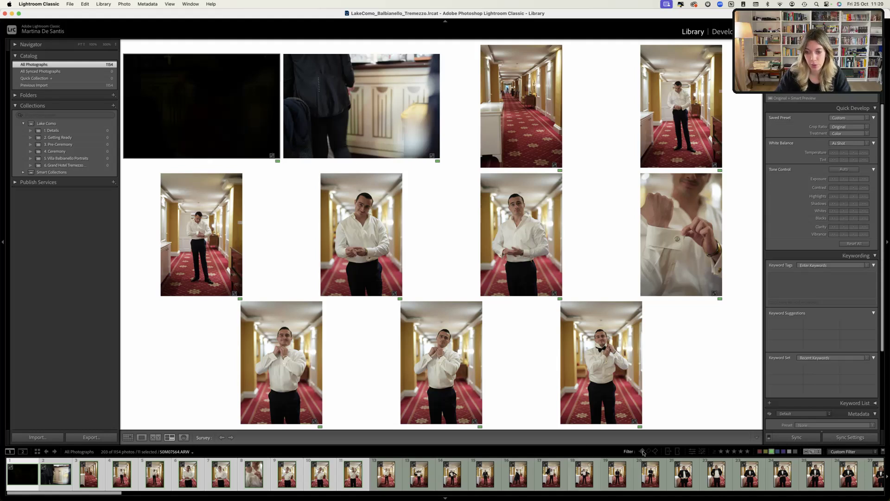
Step: Filter to flagged and unflagged photos, survey the first six, and reject the black frame, the blurred bar shot and the empty corridor
{"action": "left_click", "coordinate": [642, 451]}
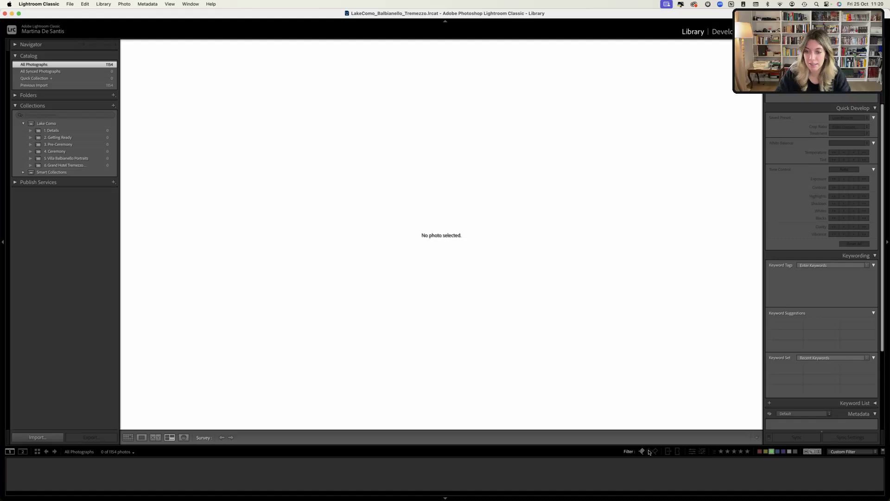
{"action": "left_click", "coordinate": [649, 451]}
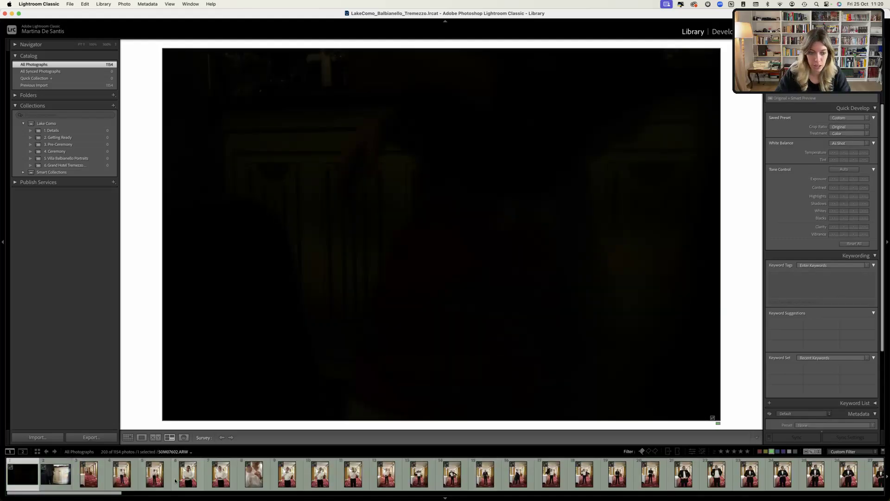
{"action": "left_click", "coordinate": [193, 478], "text": "shift"}
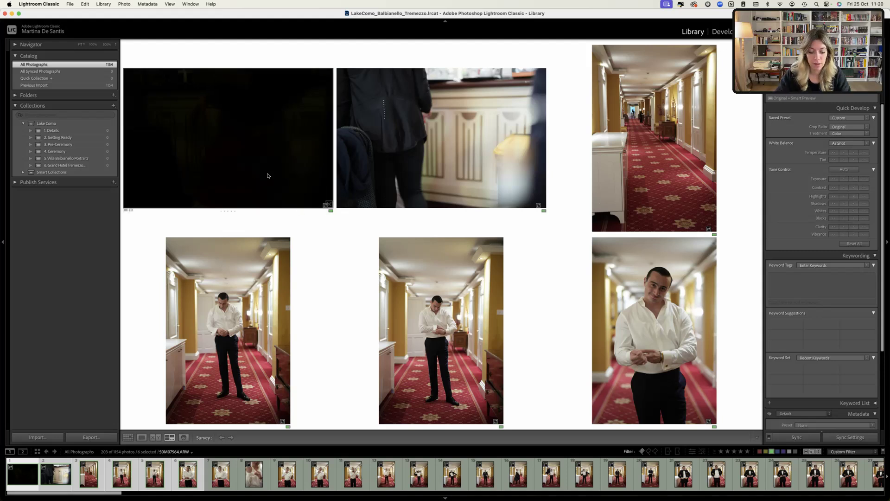
{"action": "key", "text": "x"}
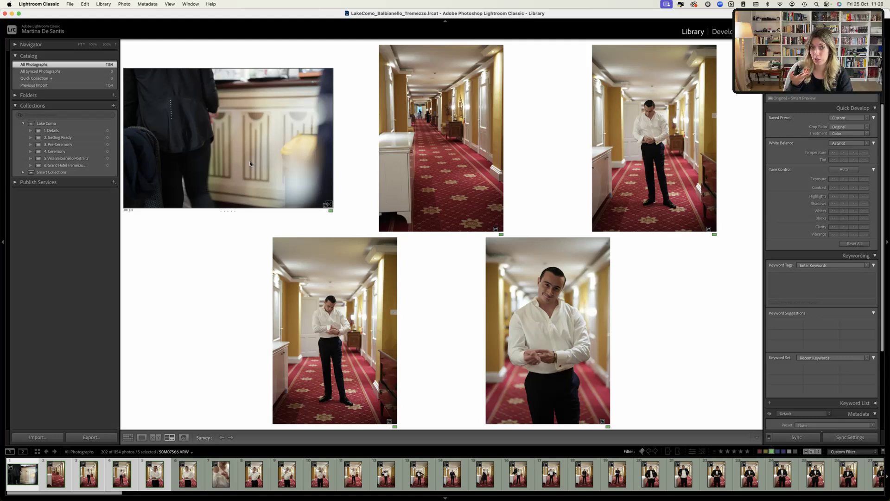
{"action": "key", "text": "x"}
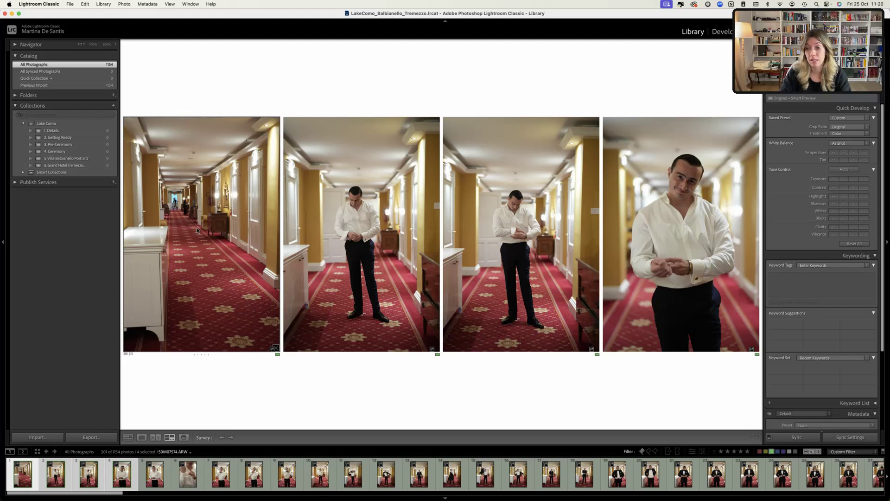
{"action": "key", "text": "x"}
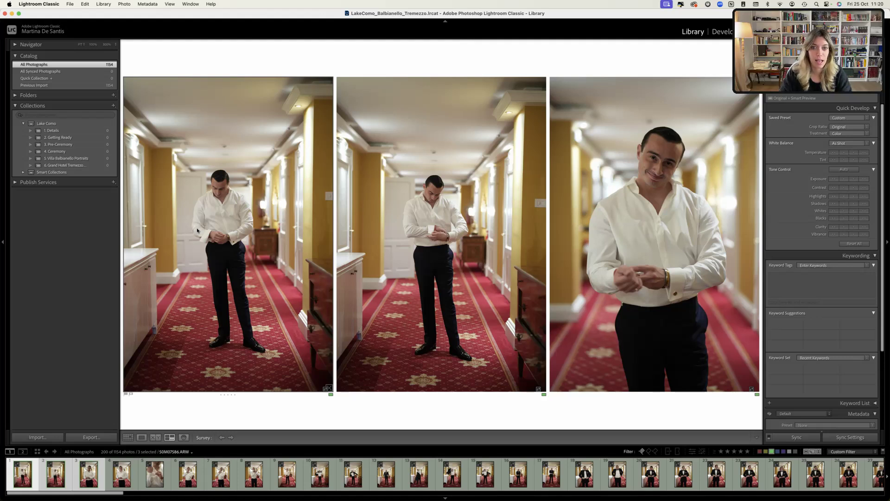
Step: Survey the eight photos starting with the cufflink close-up and reject the last one, with the groom wearing his jacket
{"action": "left_click", "coordinate": [121, 479], "text": "super"}
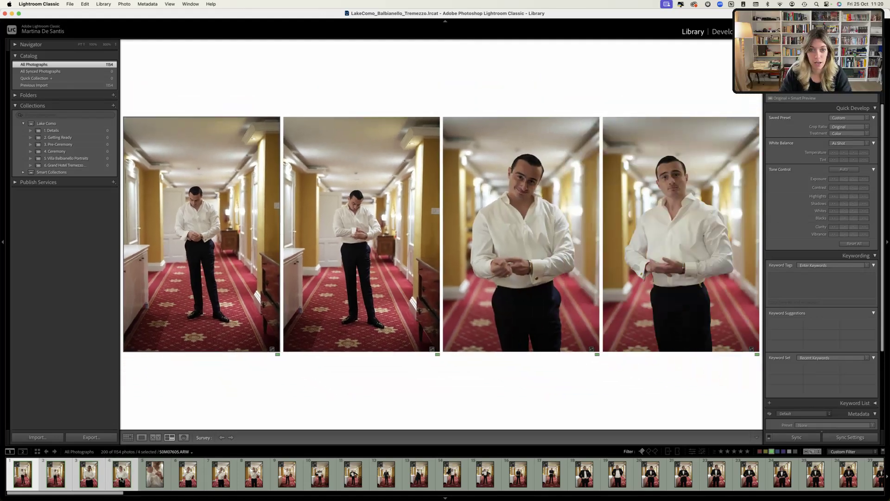
{"action": "left_click", "coordinate": [153, 475]}
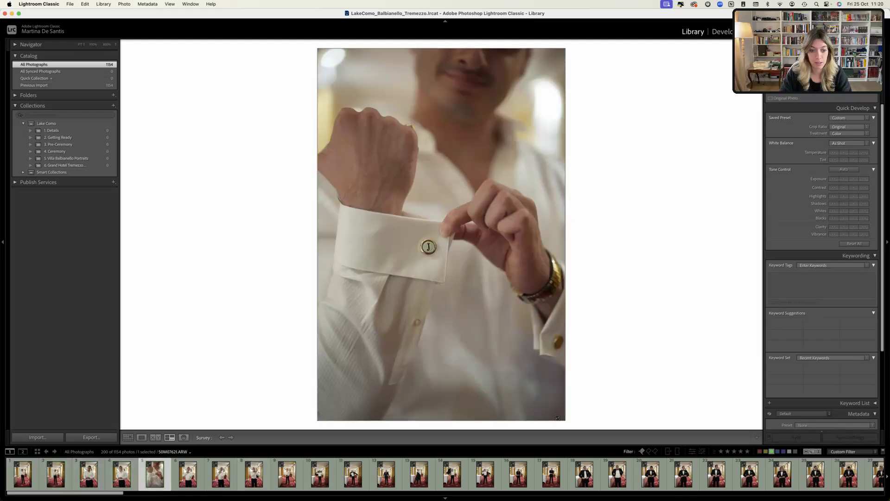
{"action": "left_click", "coordinate": [391, 475], "text": "shift"}
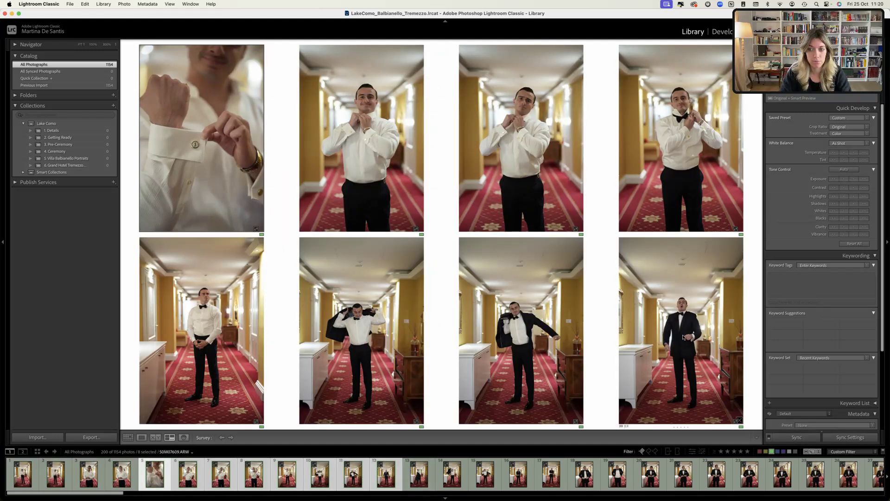
{"action": "left_click", "coordinate": [681, 361]}
{"action": "key", "text": "x"}
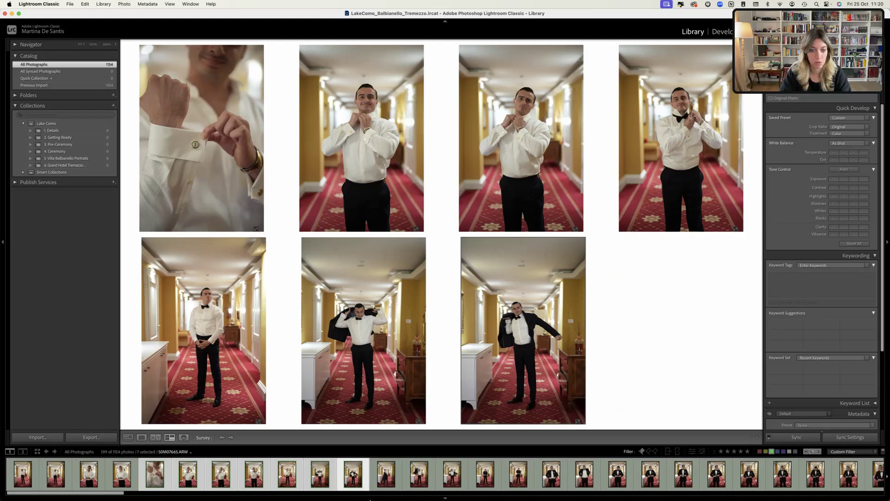
Step: Survey the next six corridor photos and reject the third one, with the groom pulling the jacket over his shoulders
{"action": "left_click", "coordinate": [555, 474]}
{"action": "key", "text": "super+z"}
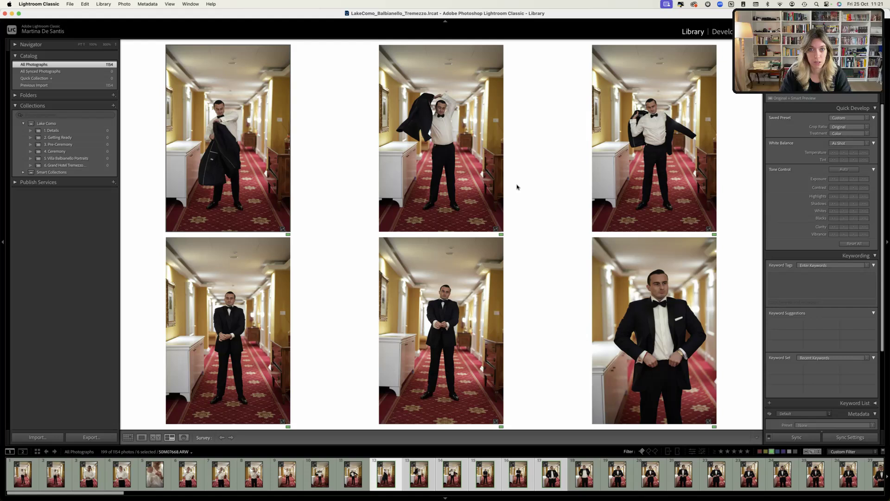
{"action": "left_click", "coordinate": [621, 176]}
{"action": "key", "text": "x"}
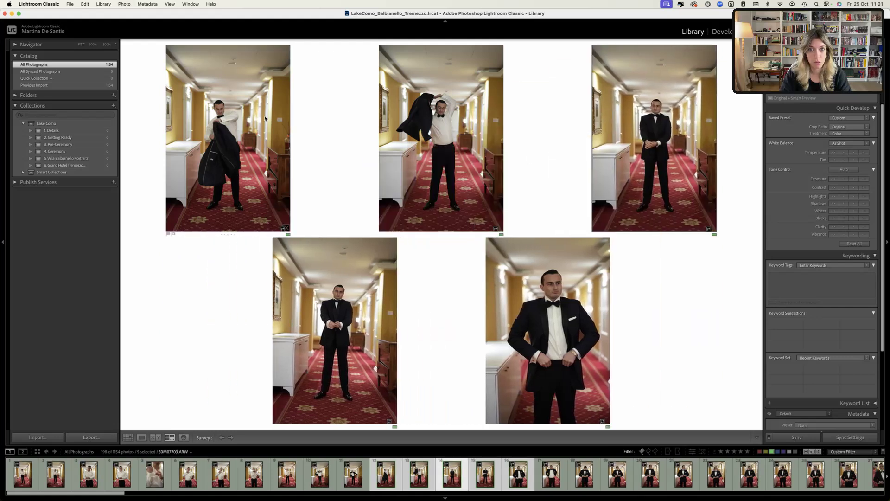
Step: Survey the next seven tuxedo portraits and reject the one looking up with an open jacket and the last one looking aside
{"action": "left_click", "coordinate": [552, 473]}
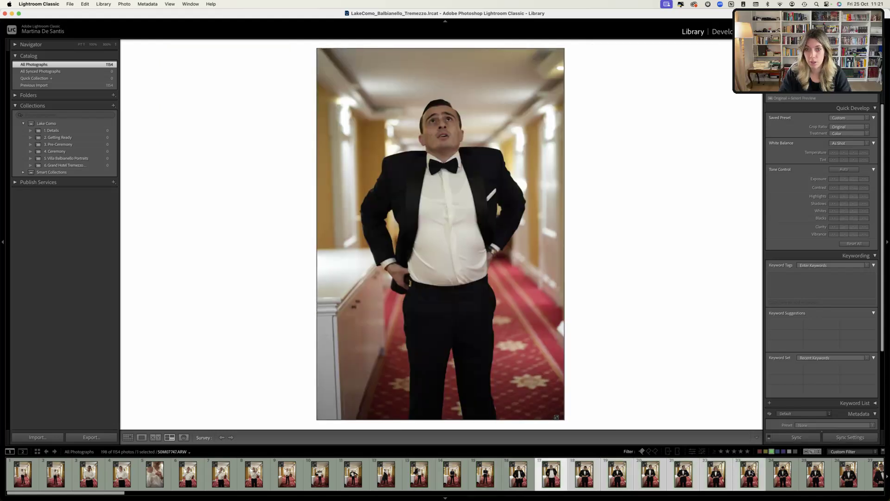
{"action": "left_click", "coordinate": [752, 472], "text": "shift"}
{"action": "key", "text": "x"}
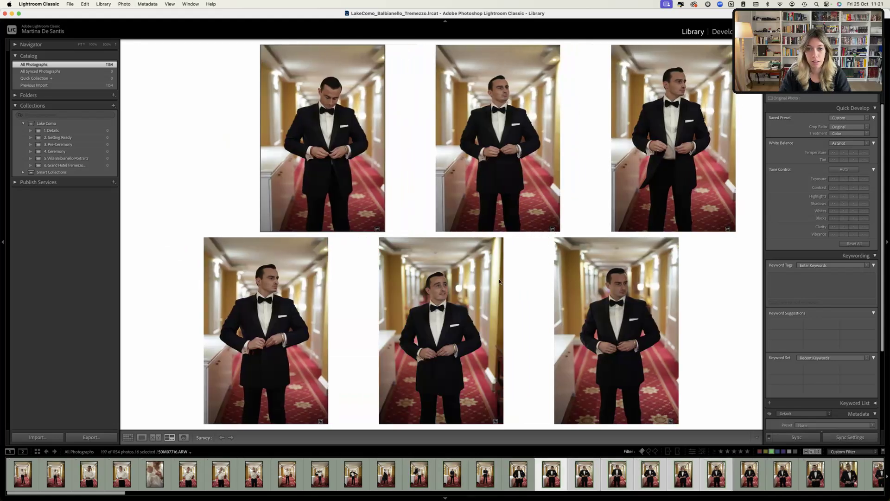
{"action": "left_click", "coordinate": [644, 323]}
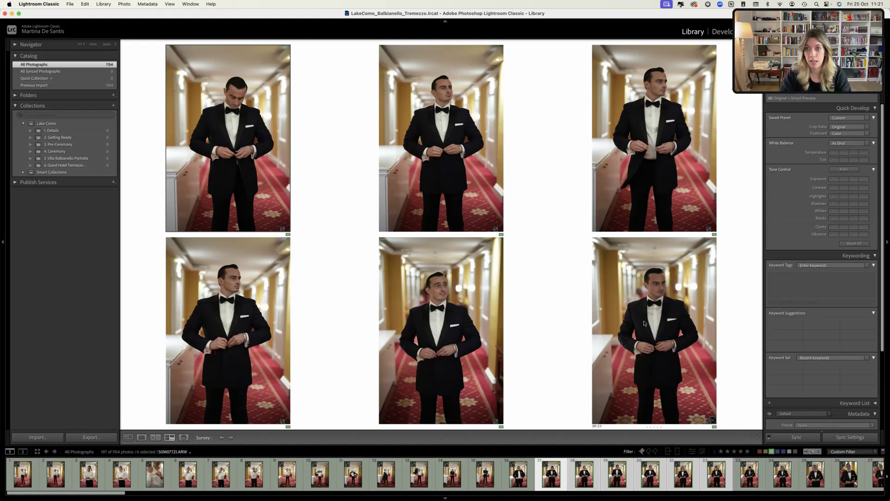
{"action": "key", "text": "x"}
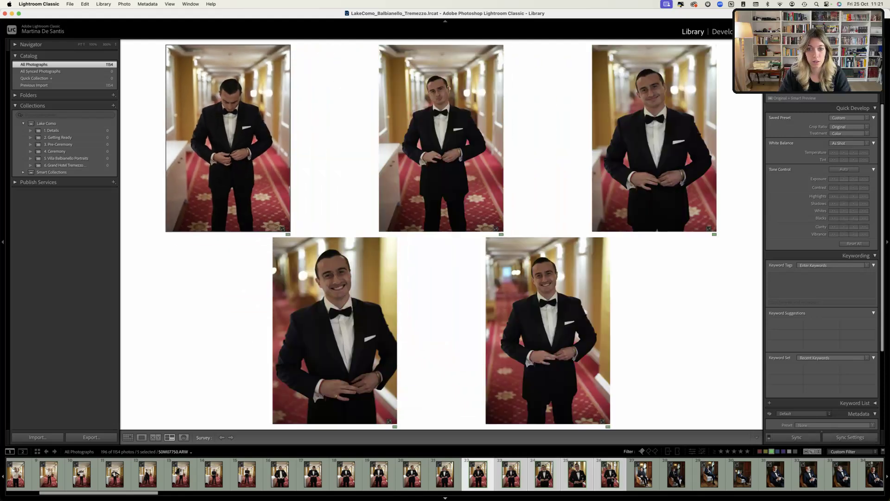
Step: Survey the first seven armchair portraits and reject the shot of the man in white sneakers
{"action": "scroll", "coordinate": [612, 478], "scroll_direction": "right", "scroll_amount": 10}
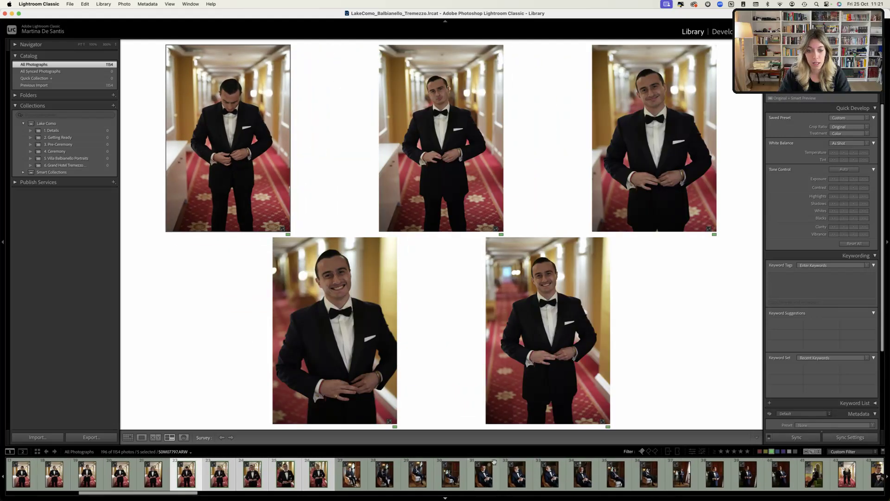
{"action": "left_click", "coordinate": [352, 474]}
{"action": "left_click", "coordinate": [537, 482], "text": "shift"}
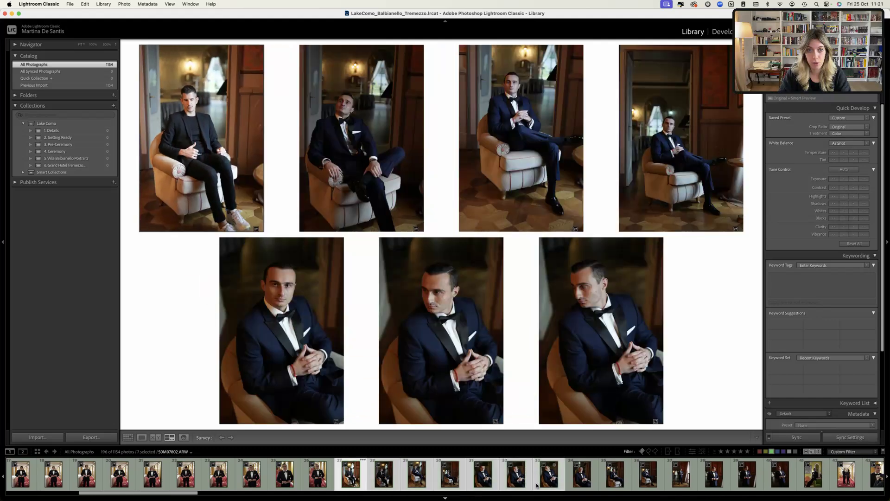
{"action": "left_click", "coordinate": [239, 100]}
{"action": "key", "text": "x"}
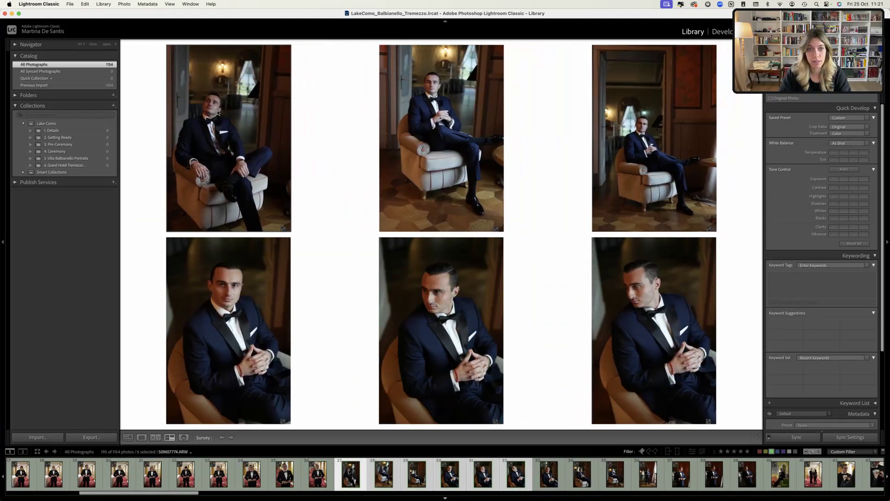
{"action": "key", "text": "super+z"}
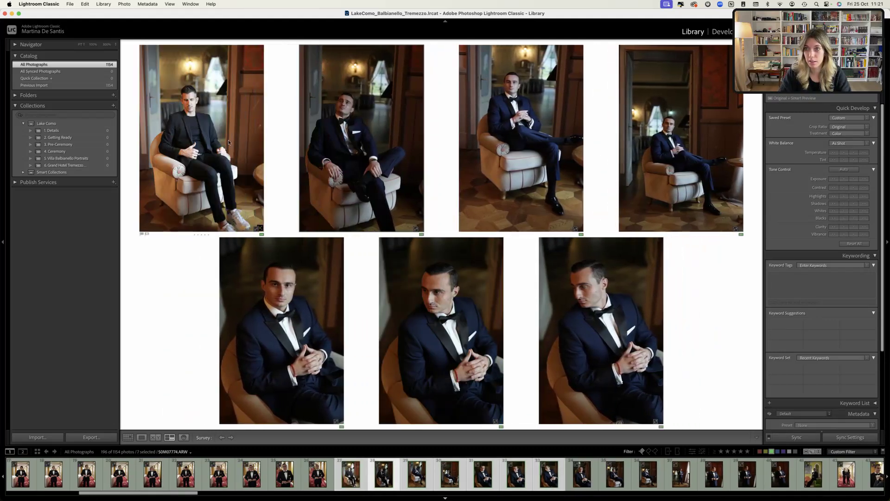
{"action": "left_click", "coordinate": [407, 139]}
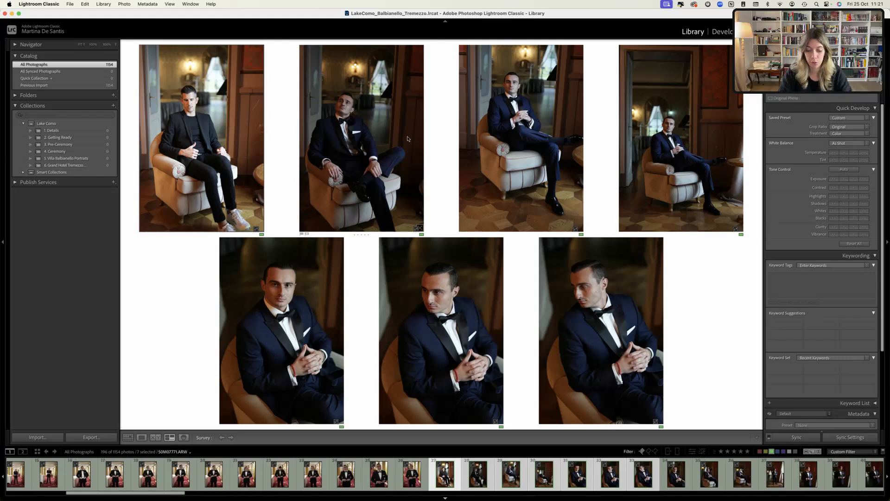
{"action": "key", "text": "x"}
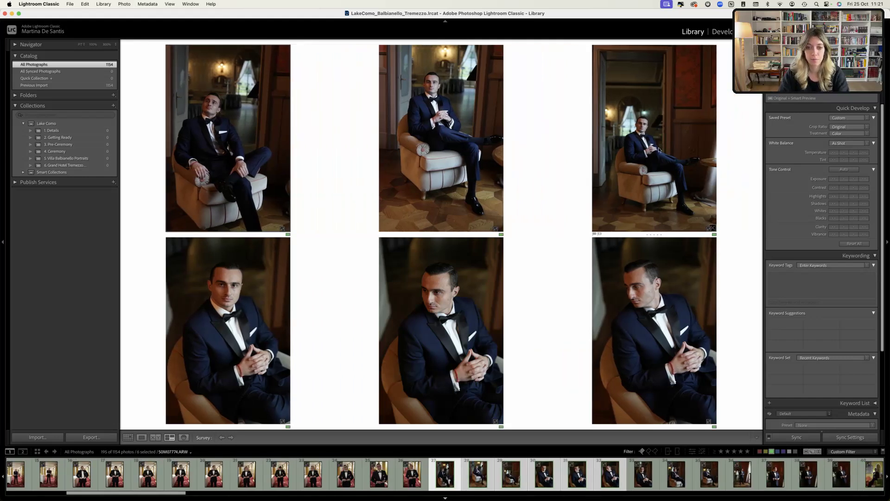
Step: Return to the grid and review the remaining green-labelled photos through to the end of the catalog
{"action": "key", "text": "g"}
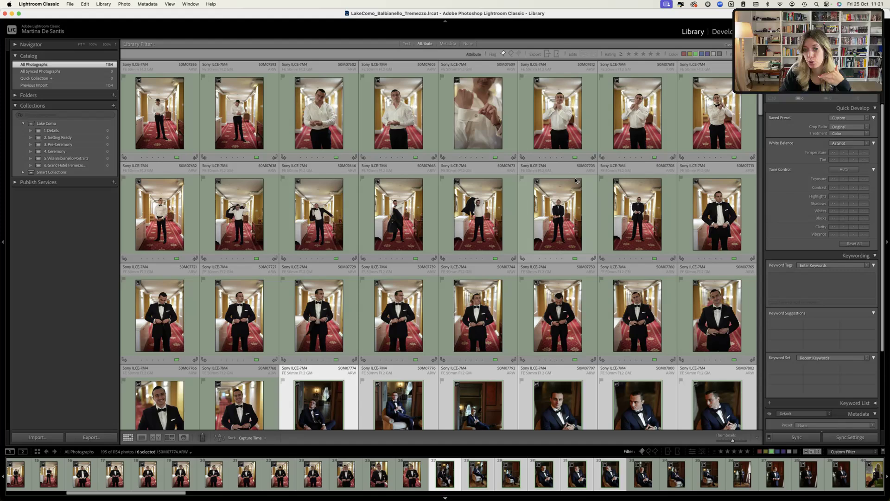
{"action": "scroll", "coordinate": [574, 179], "scroll_direction": "down", "scroll_amount": 10}
{"action": "scroll", "coordinate": [576, 180], "scroll_direction": "down", "scroll_amount": 15}
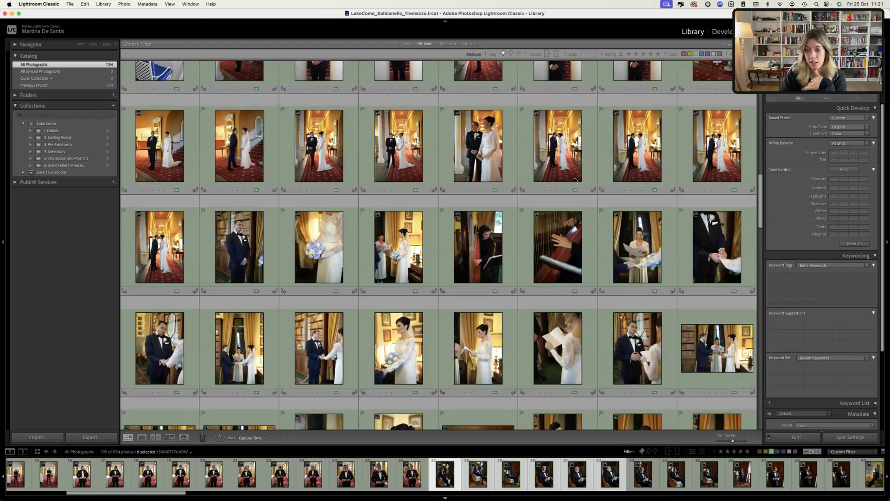
{"action": "scroll", "coordinate": [576, 180], "scroll_direction": "down", "scroll_amount": 15}
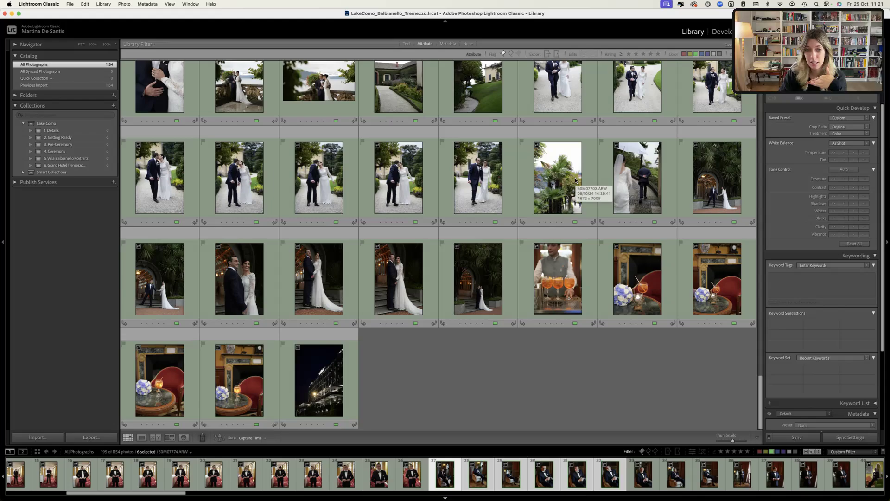
Step: Add the groom photos, from the first white-shirt corridor shot through the last standing portrait before the green chair, to the 2. Getting Ready collection
{"action": "scroll", "coordinate": [575, 180], "scroll_direction": "up", "scroll_amount": 15}
{"action": "scroll", "coordinate": [575, 179], "scroll_direction": "up", "scroll_amount": 15}
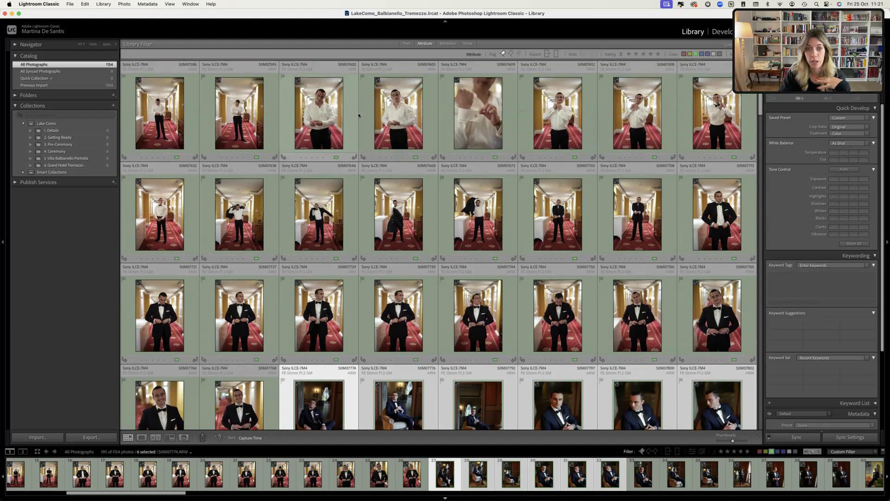
{"action": "left_click", "coordinate": [391, 115]}
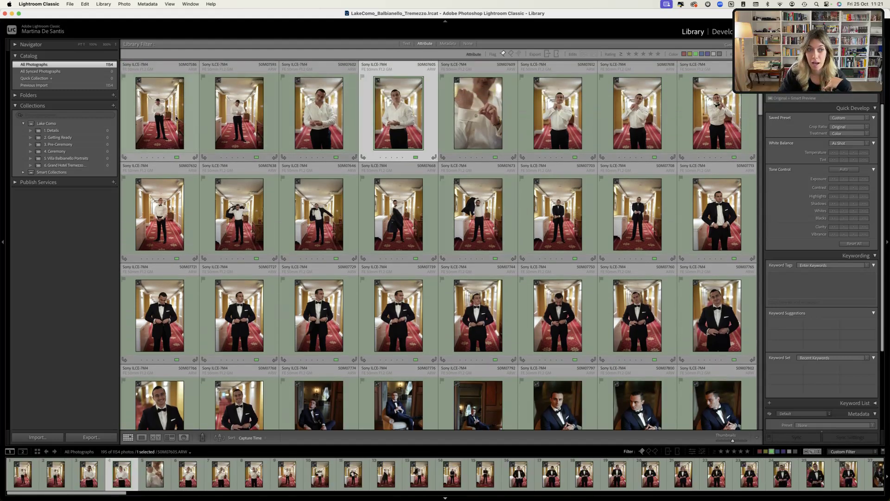
{"action": "left_click", "coordinate": [153, 135]}
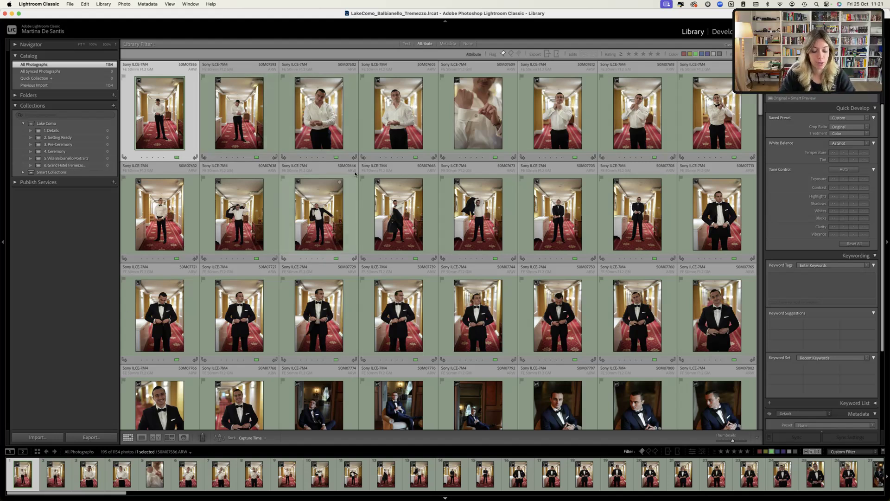
{"action": "scroll", "coordinate": [354, 173], "scroll_direction": "down", "scroll_amount": 5}
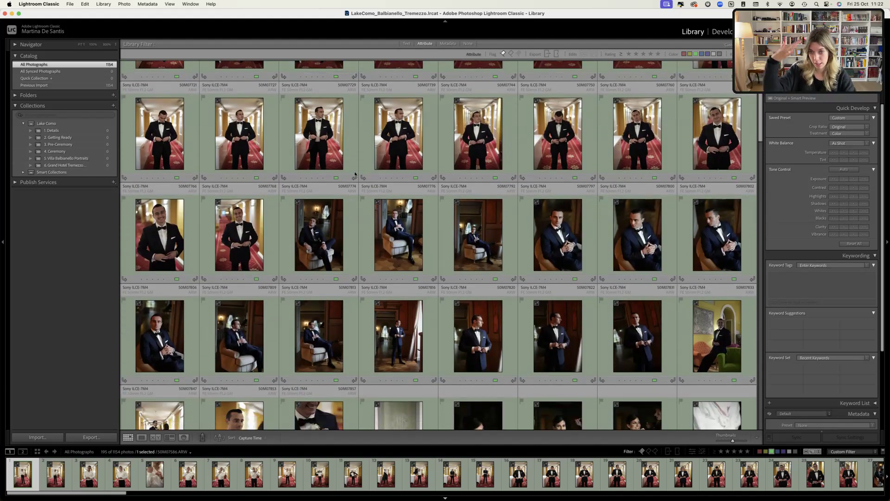
{"action": "scroll", "coordinate": [355, 174], "scroll_direction": "down", "scroll_amount": 2}
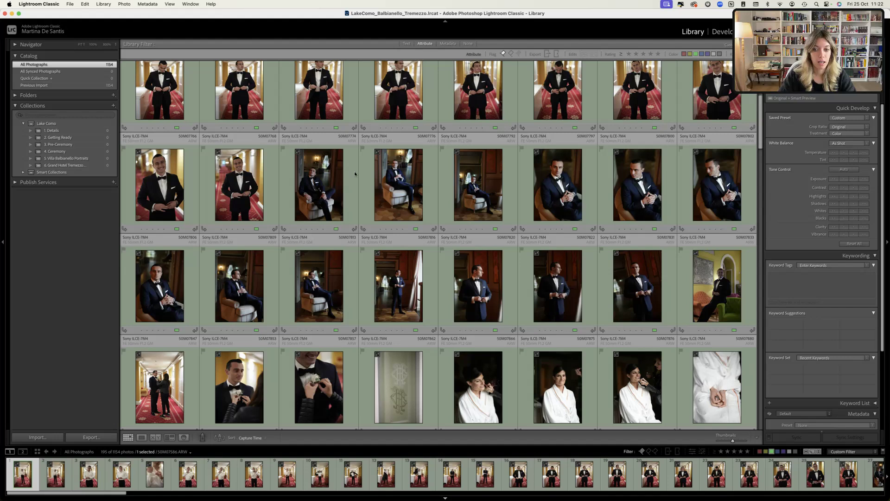
{"action": "scroll", "coordinate": [617, 254], "scroll_direction": "down", "scroll_amount": 1}
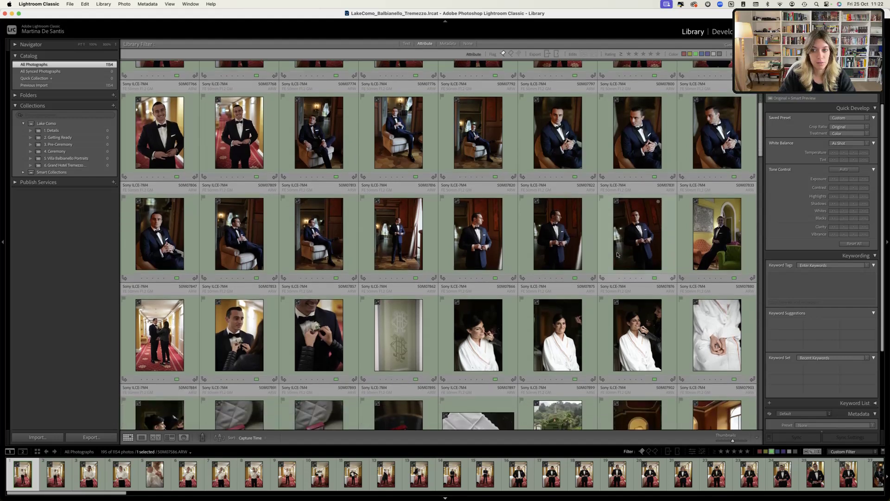
{"action": "left_click", "coordinate": [642, 228], "text": "shift"}
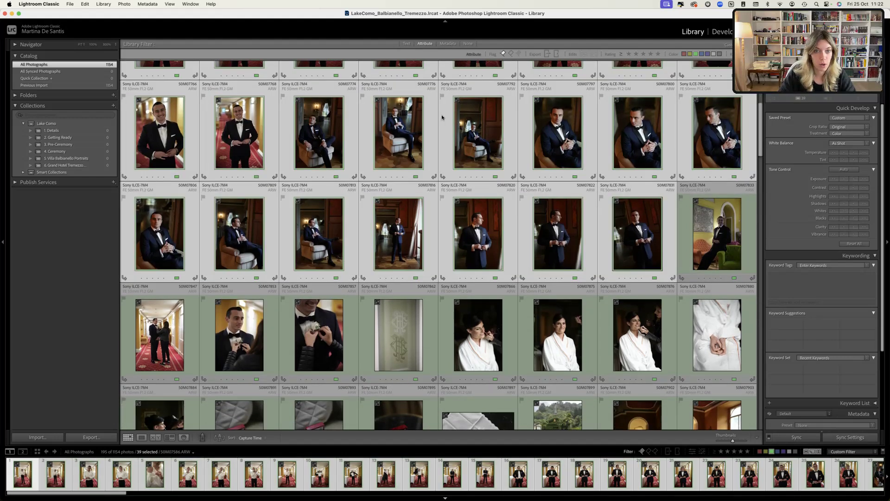
{"action": "left_click_drag", "start_coordinate": [401, 129], "coordinate": [57, 139]}
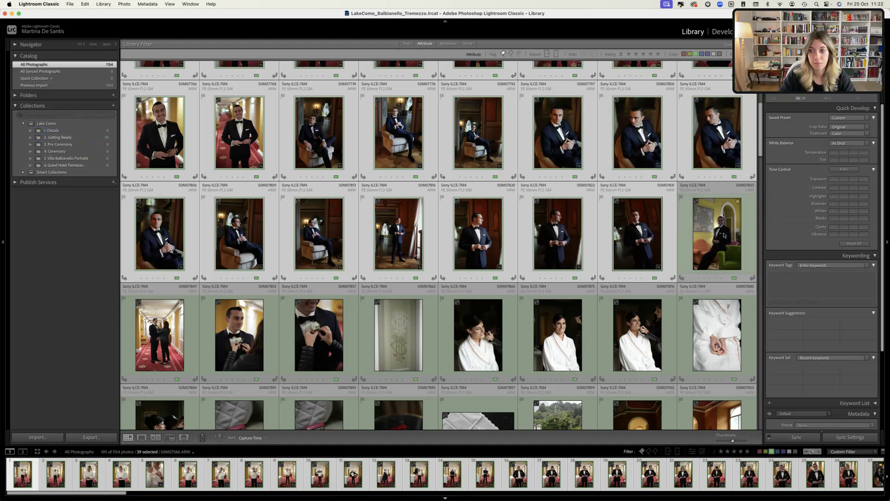
Step: Add the green-chair groom portrait and the following three corridor and boutonniere photos to 2. Getting Ready, leaving out the monogram shot
{"action": "left_click", "coordinate": [717, 233]}
{"action": "scroll", "coordinate": [377, 303], "scroll_direction": "down", "scroll_amount": 1}
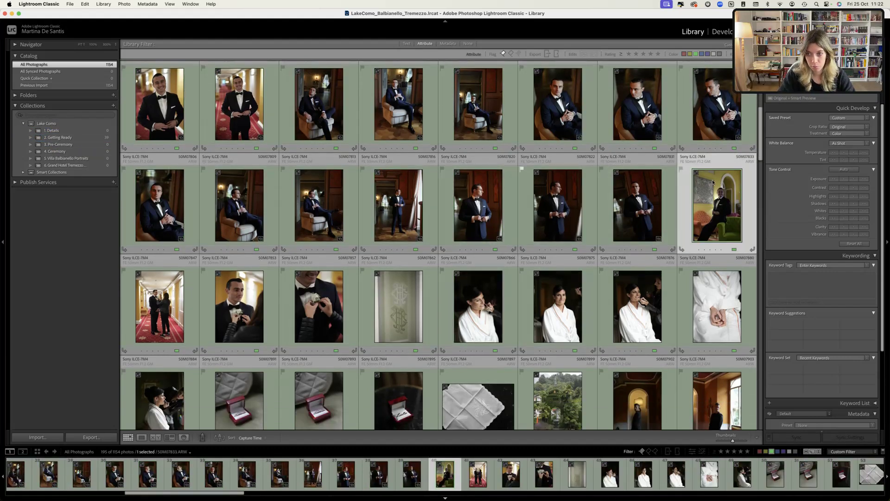
{"action": "left_click", "coordinate": [403, 320], "text": "shift"}
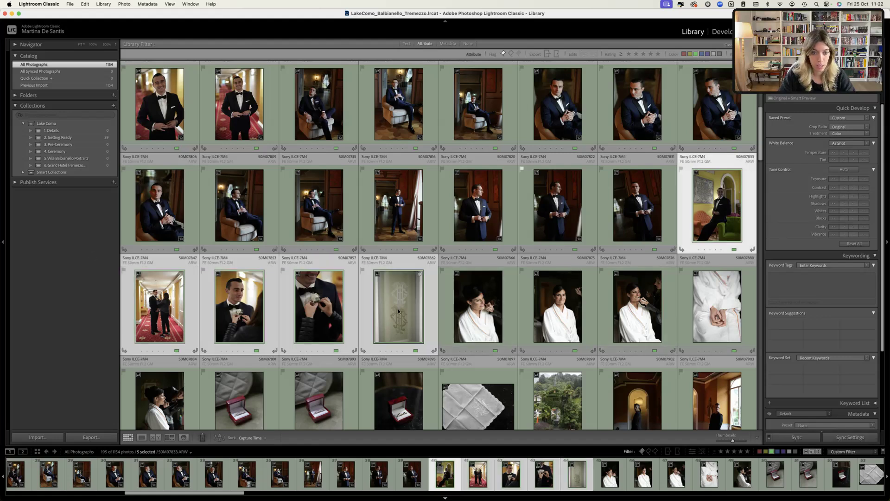
{"action": "left_click", "coordinate": [398, 306], "text": "super"}
{"action": "left_click_drag", "start_coordinate": [315, 306], "coordinate": [95, 138]}
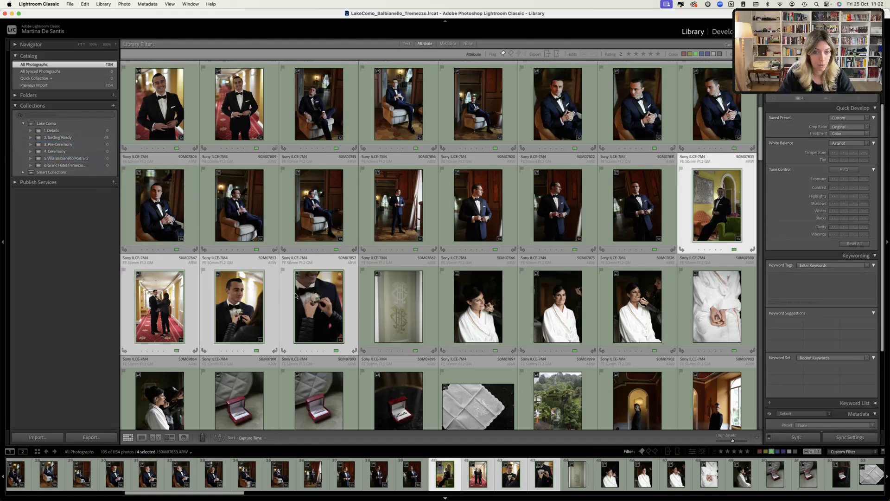
Step: Add the monogram photo to the 1. Details collection and set that collection as the target collection
{"action": "left_click", "coordinate": [399, 306]}
{"action": "left_click_drag", "start_coordinate": [399, 306], "coordinate": [85, 133]}
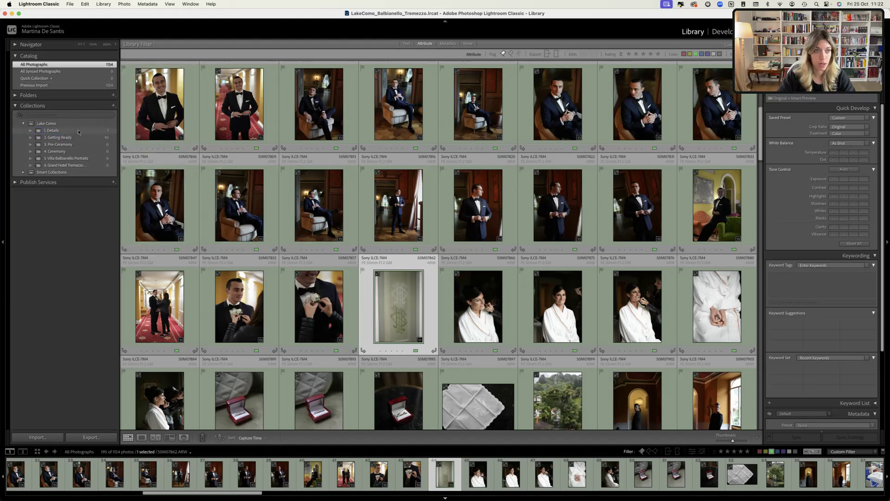
{"action": "right_click", "coordinate": [81, 132]}
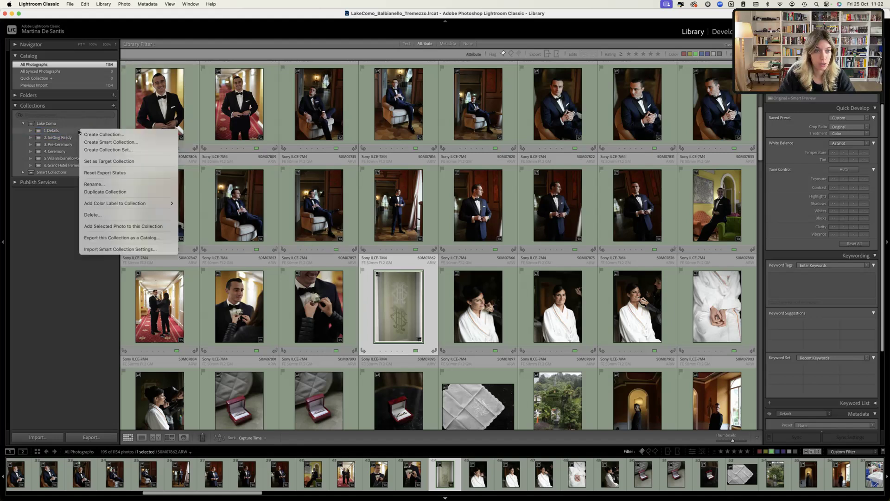
{"action": "right_click", "coordinate": [54, 132]}
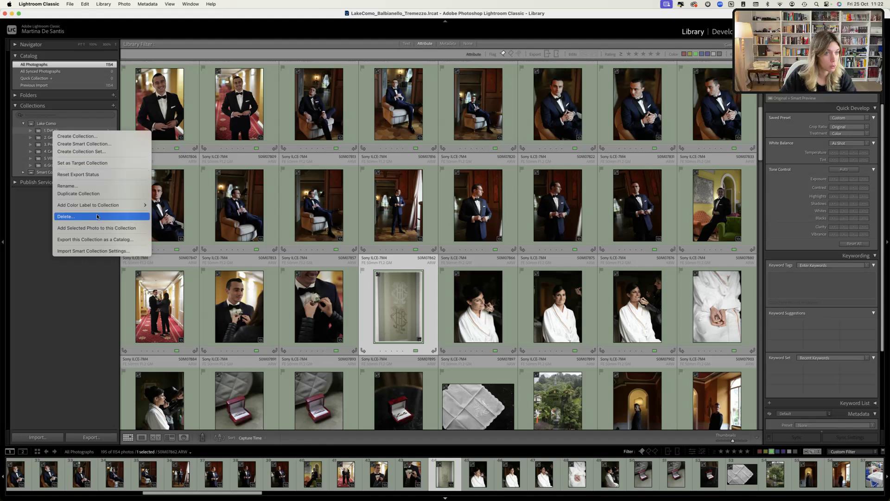
{"action": "left_click", "coordinate": [90, 164]}
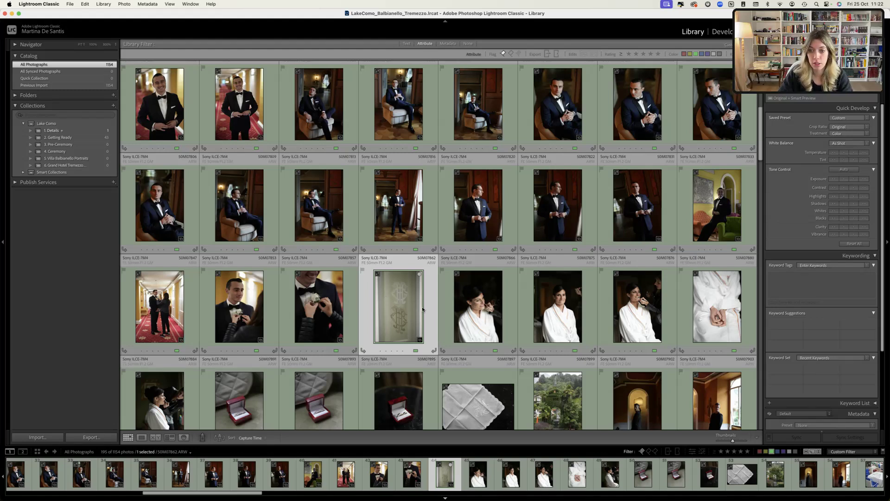
Step: Add the white folded fabric photo to the target collection 1. Details
{"action": "scroll", "coordinate": [481, 327], "scroll_direction": "down", "scroll_amount": 3}
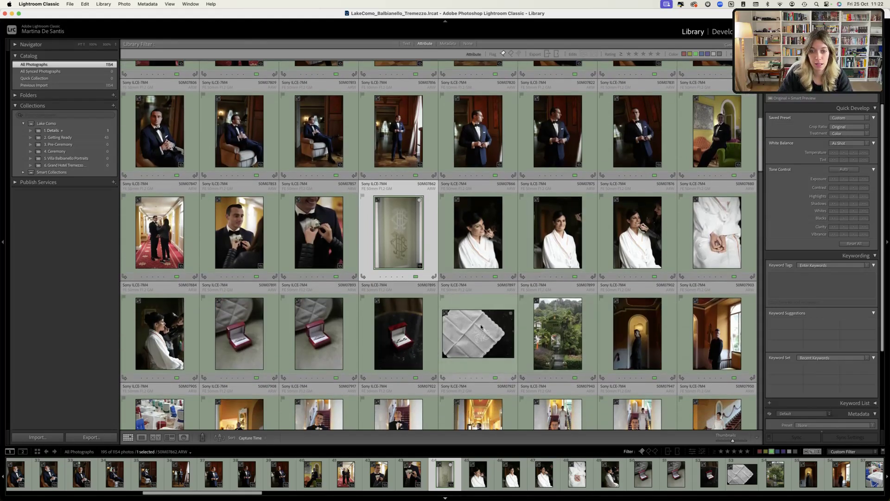
{"action": "left_click", "coordinate": [482, 327]}
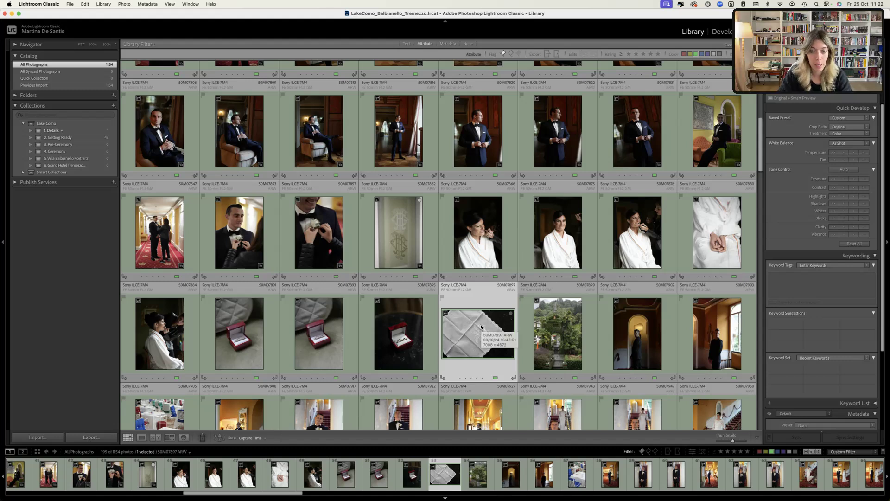
{"action": "key", "text": "b"}
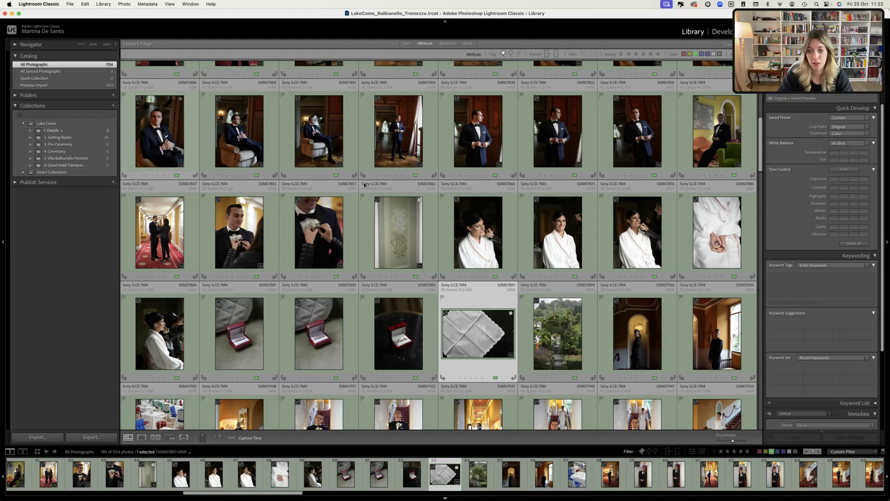
Step: Add the five consecutive photos of the bride in her white bathrobe to the 2. Getting Ready collection
{"action": "left_click", "coordinate": [477, 241]}
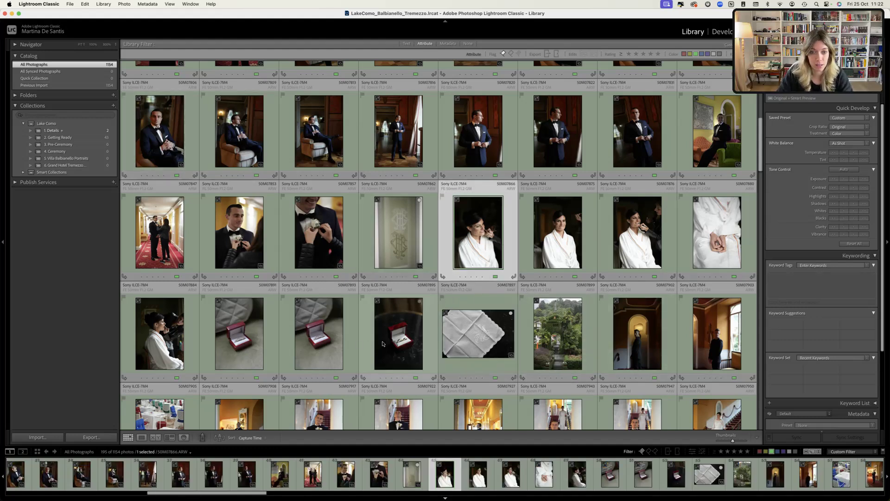
{"action": "left_click", "coordinate": [162, 342], "text": "shift"}
{"action": "left_click_drag", "start_coordinate": [489, 246], "coordinate": [54, 139]}
Step: Add the three red ring box photos to the target collection 1. Details
{"action": "left_click", "coordinate": [250, 325]}
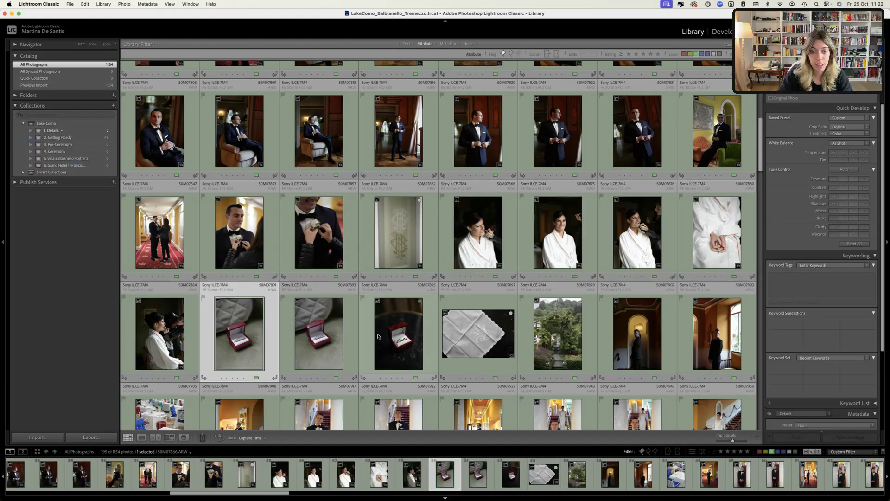
{"action": "left_click", "coordinate": [385, 336], "text": "shift"}
{"action": "key", "text": "b"}
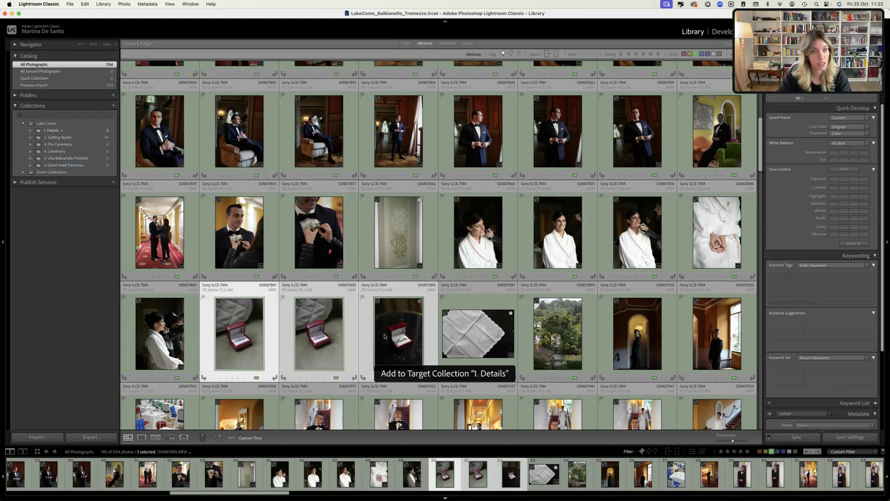
Step: Add the garden view and the table with blue chairs to the target collection 1. Details
{"action": "scroll", "coordinate": [543, 172], "scroll_direction": "down", "scroll_amount": 4}
{"action": "left_click", "coordinate": [546, 150]}
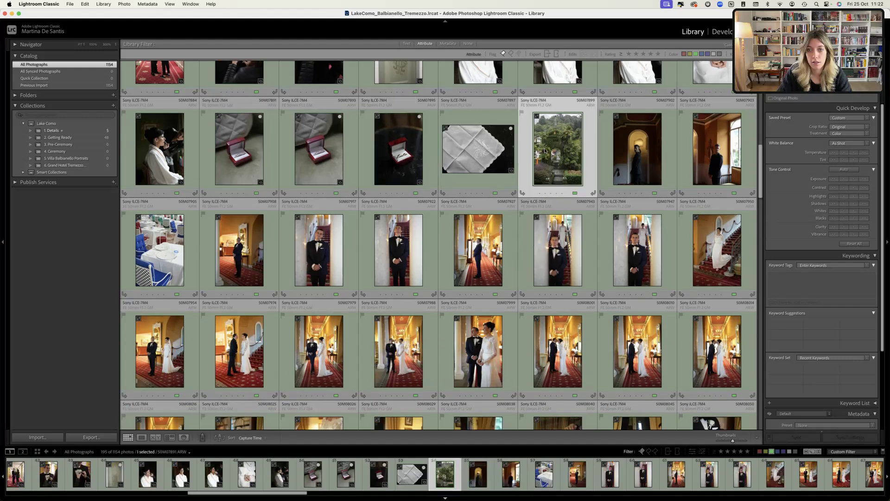
{"action": "key", "text": "b"}
{"action": "left_click", "coordinate": [640, 157]}
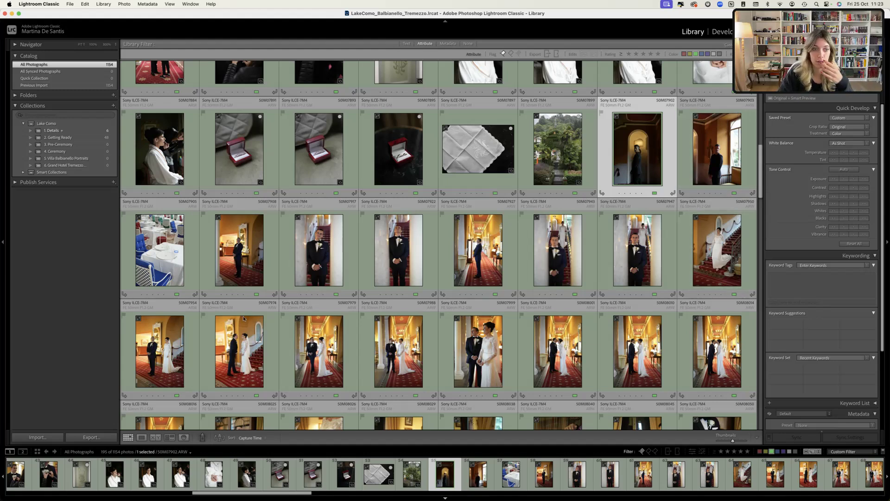
{"action": "left_click", "coordinate": [159, 253]}
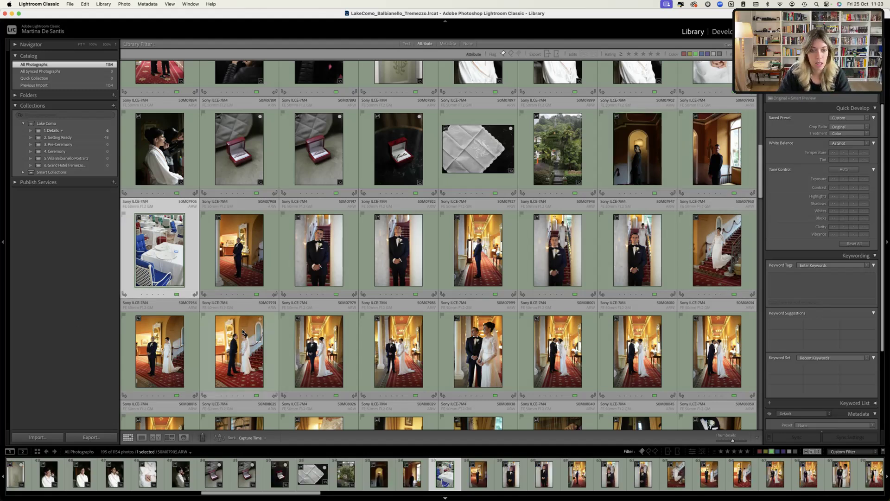
{"action": "key", "text": "b"}
Step: Add the photos from the groom waiting in the hallway through the last red-carpet couple shot to the 3. Pre-Ceremony collection
{"action": "left_click", "coordinate": [250, 260]}
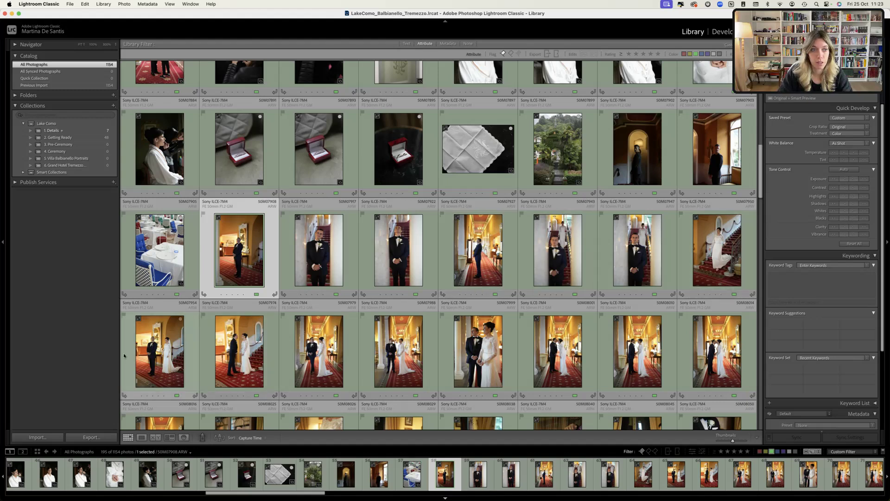
{"action": "scroll", "coordinate": [529, 325], "scroll_direction": "down", "scroll_amount": 5}
{"action": "scroll", "coordinate": [529, 320], "scroll_direction": "up", "scroll_amount": 1}
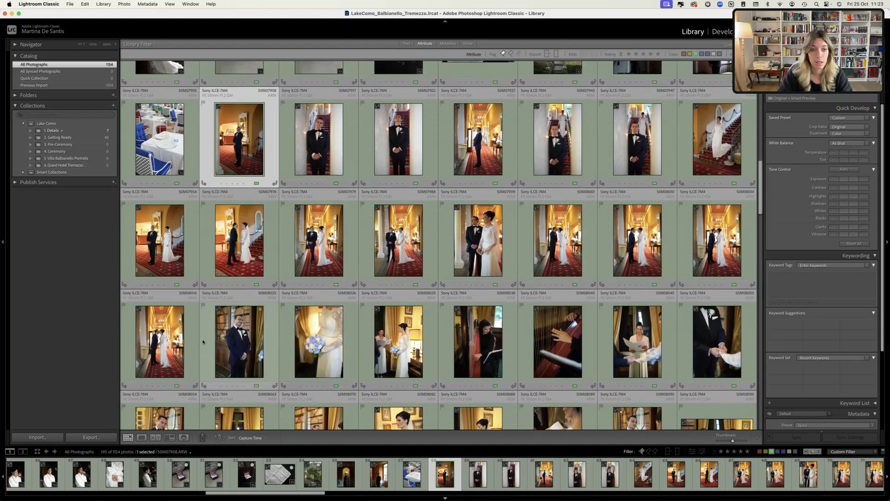
{"action": "left_click", "coordinate": [190, 342], "text": "shift"}
{"action": "left_click_drag", "start_coordinate": [309, 238], "coordinate": [71, 144]}
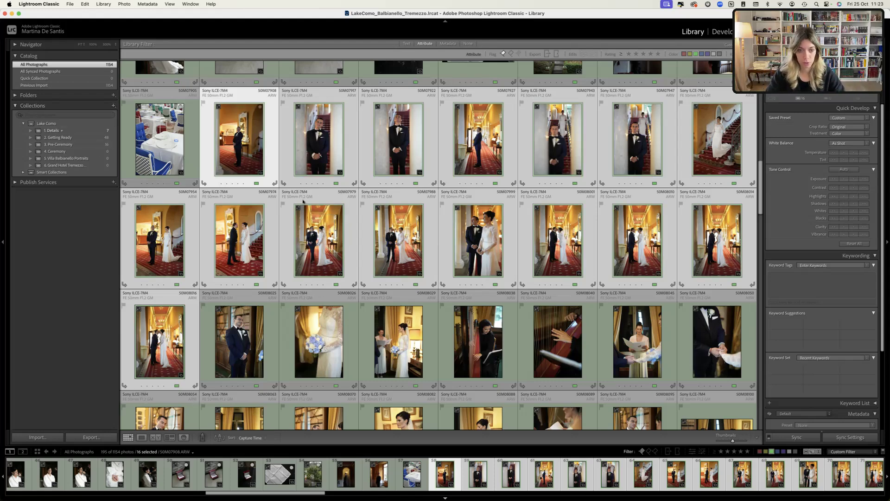
Step: Add the photos from the groom beside the bookshelves through the last document-signing shot to the 4. Ceremony collection
{"action": "scroll", "coordinate": [394, 343], "scroll_direction": "down", "scroll_amount": 3}
{"action": "left_click", "coordinate": [239, 297]}
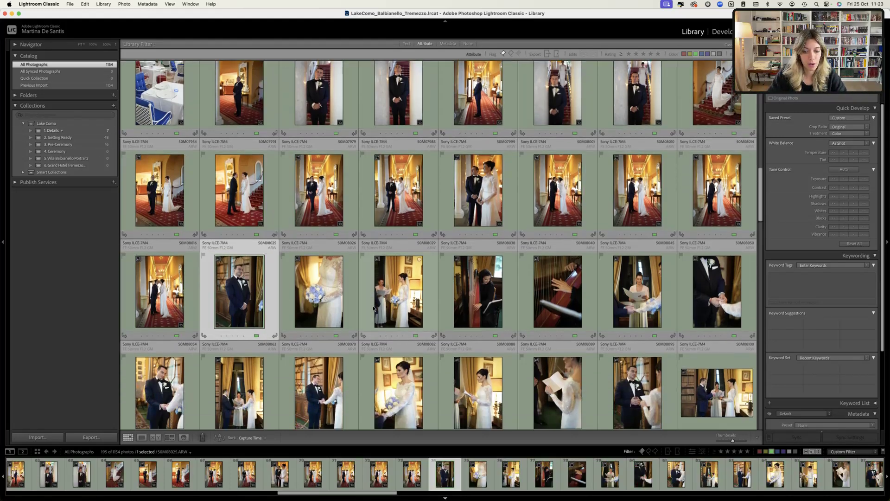
{"action": "scroll", "coordinate": [373, 308], "scroll_direction": "down", "scroll_amount": 10}
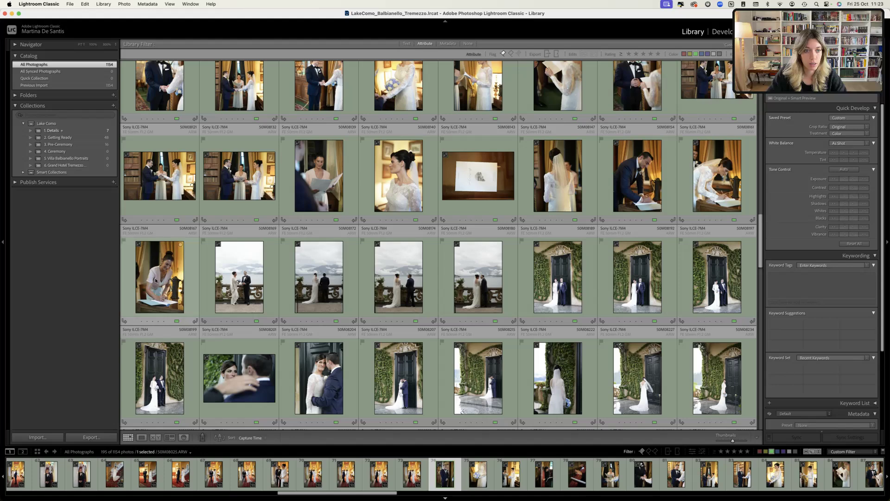
{"action": "left_click", "coordinate": [156, 281], "text": "shift"}
{"action": "left_click_drag", "start_coordinate": [156, 280], "coordinate": [57, 151]}
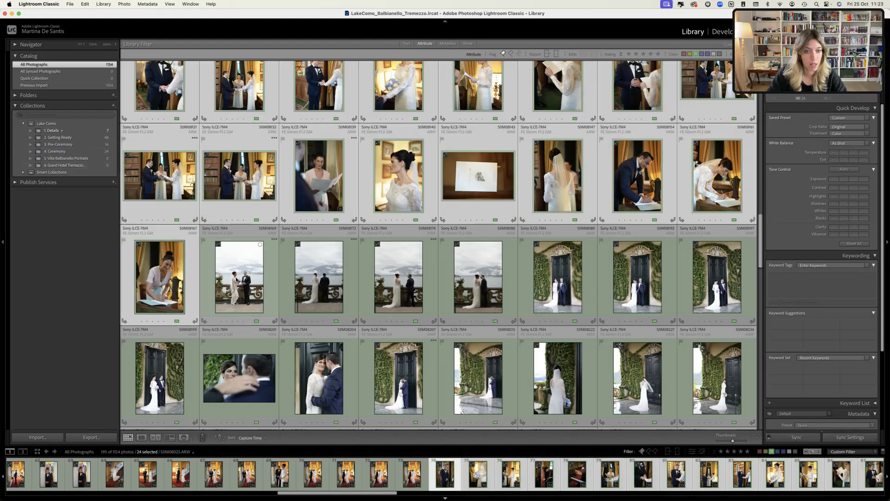
Step: Add the photos from the first lakeside terrace shot through the couple walking away after the palm tree to the 5. Villa Balbianello Portraits collection
{"action": "left_click", "coordinate": [237, 280]}
{"action": "scroll", "coordinate": [510, 286], "scroll_direction": "down", "scroll_amount": 3}
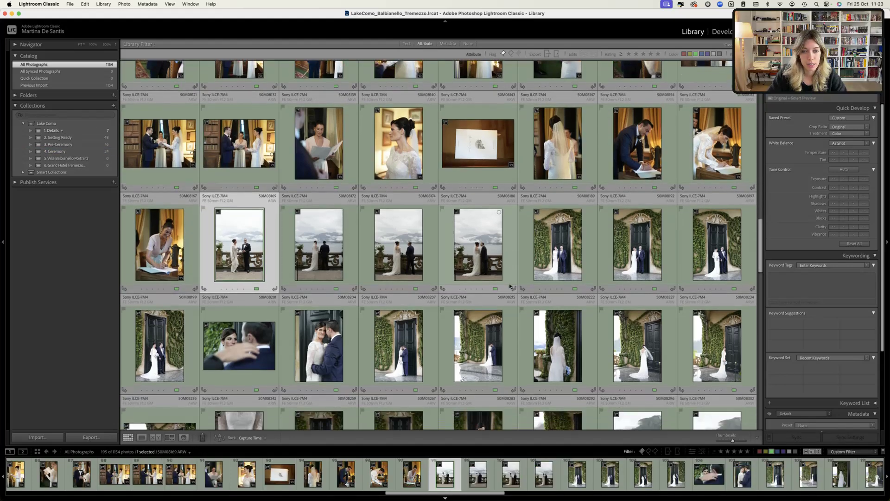
{"action": "scroll", "coordinate": [509, 284], "scroll_direction": "down", "scroll_amount": 15}
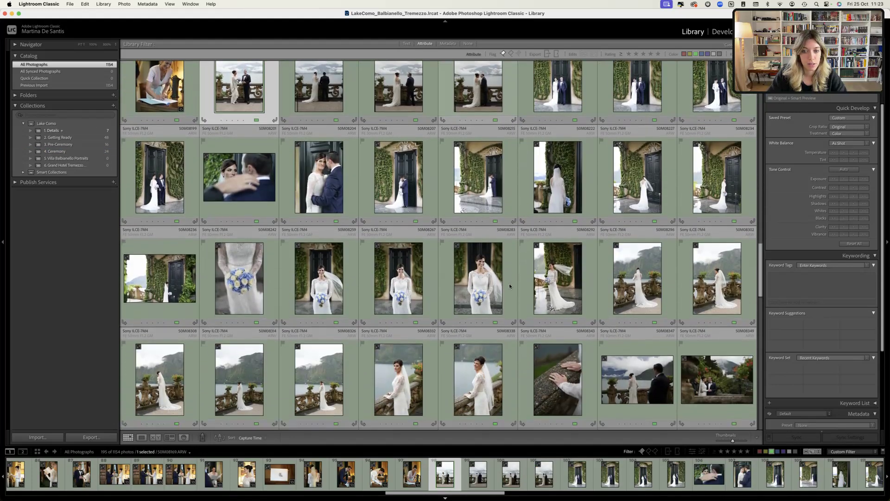
{"action": "scroll", "coordinate": [509, 282], "scroll_direction": "down", "scroll_amount": 10}
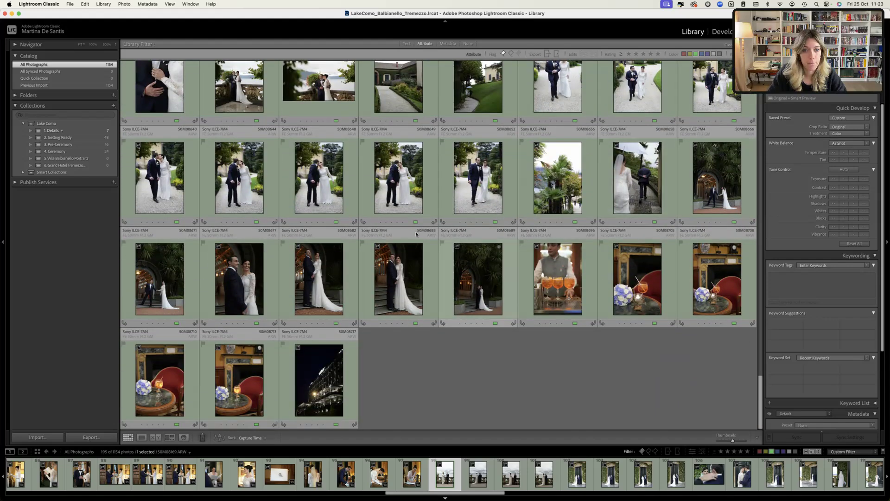
{"action": "left_click", "coordinate": [641, 183], "text": "shift"}
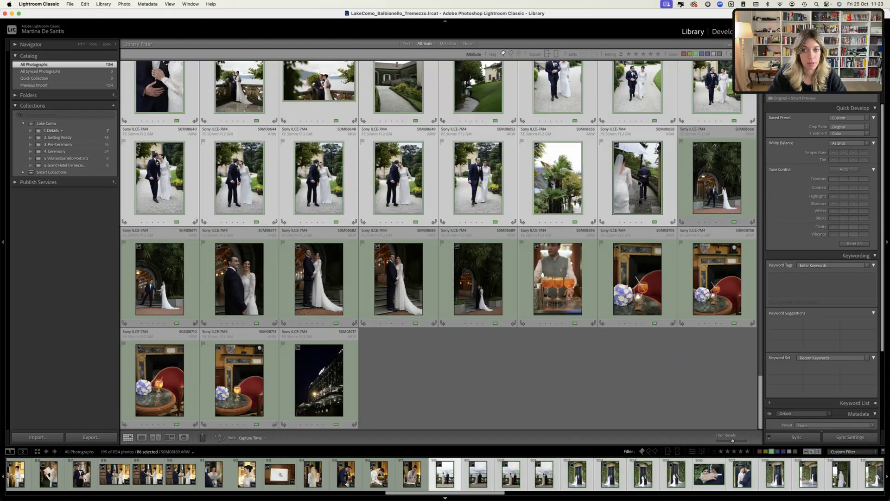
{"action": "left_click_drag", "start_coordinate": [640, 183], "coordinate": [65, 158]}
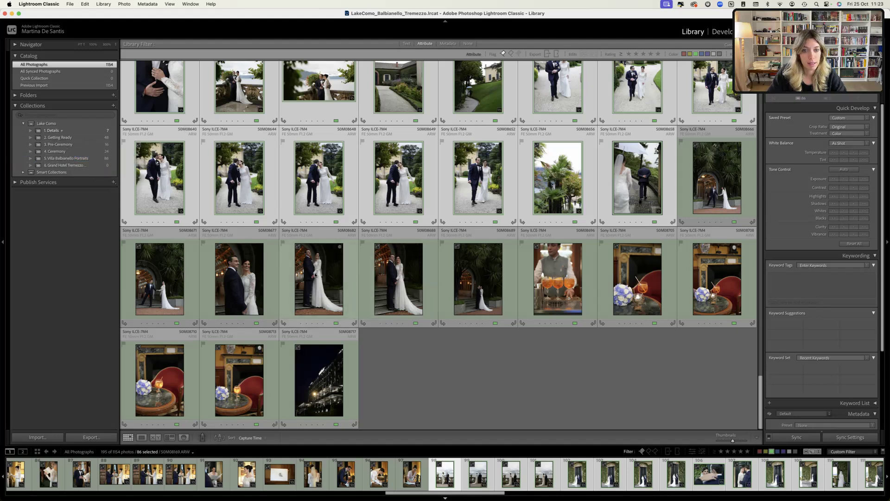
Step: Add the photos from the first couple shot under the lit archway through the night hotel facade to the 6. Grand Hotel Tremezzo Portraits collection
{"action": "left_click", "coordinate": [319, 278]}
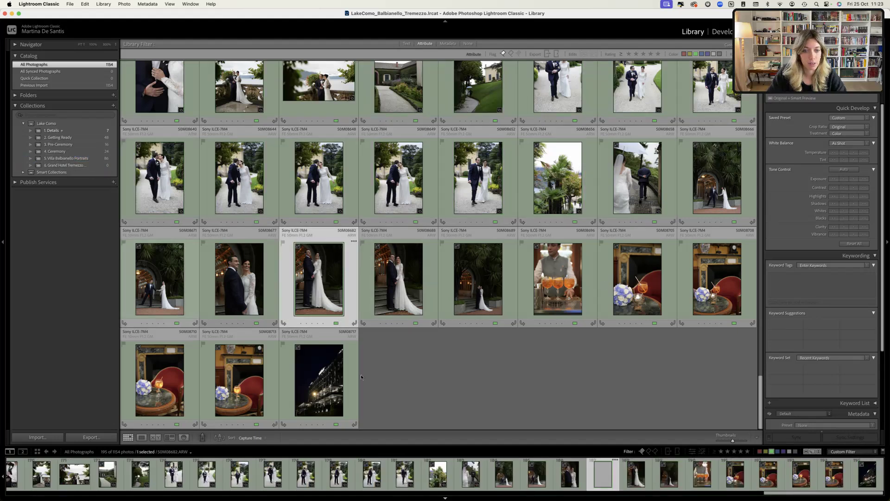
{"action": "left_click", "coordinate": [717, 178]}
{"action": "left_click", "coordinate": [319, 381], "text": "shift"}
{"action": "left_click_drag", "start_coordinate": [393, 285], "coordinate": [85, 171]}
{"action": "left_click", "coordinate": [490, 382]}
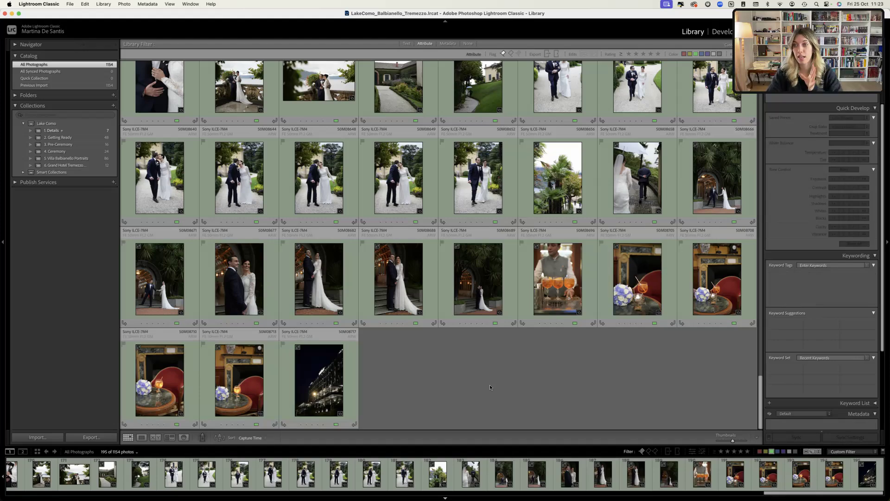
Step: Review the green-labelled photos and the contents of each numbered collection, finishing with the whole Lake Como set
{"action": "scroll", "coordinate": [513, 374], "scroll_direction": "up", "scroll_amount": 10}
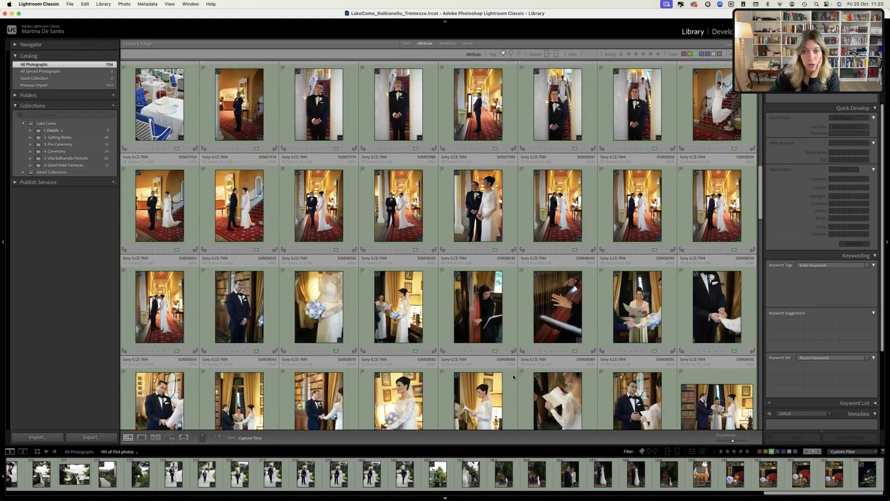
{"action": "scroll", "coordinate": [513, 374], "scroll_direction": "up", "scroll_amount": 5}
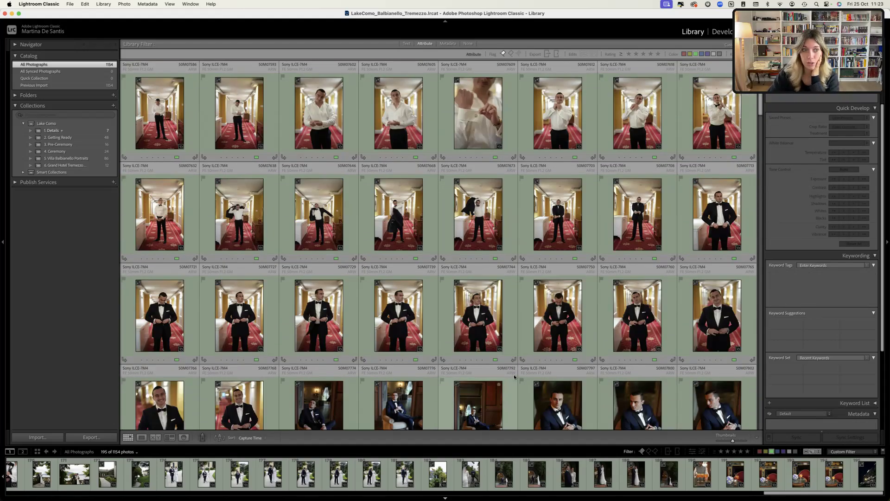
{"action": "left_click", "coordinate": [73, 131]}
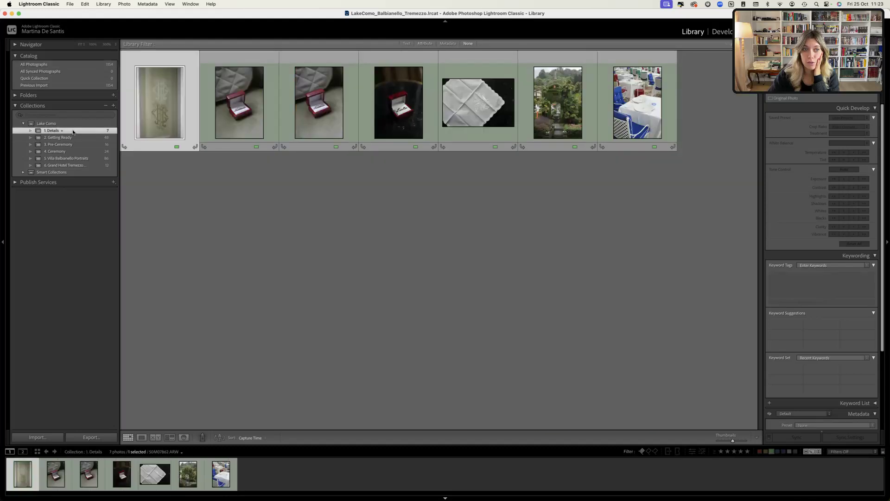
{"action": "left_click", "coordinate": [74, 138]}
{"action": "left_click", "coordinate": [75, 145]}
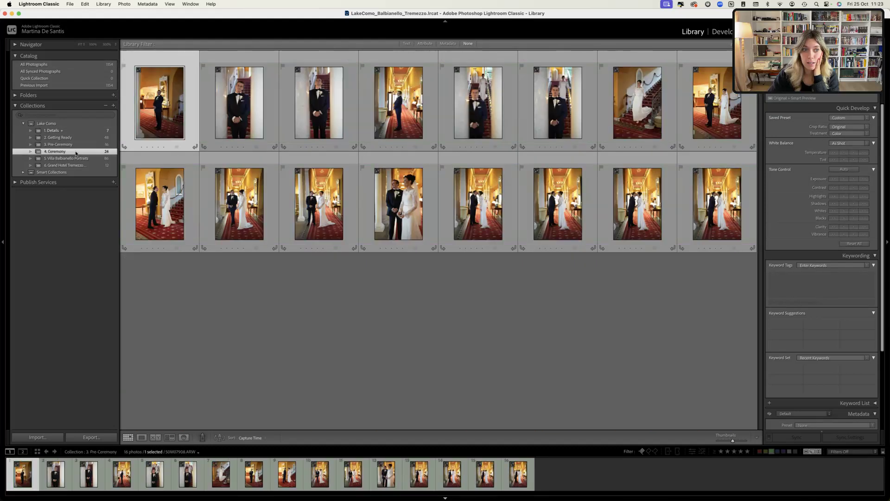
{"action": "left_click", "coordinate": [75, 152]}
{"action": "left_click", "coordinate": [74, 158]}
{"action": "left_click", "coordinate": [74, 165]}
{"action": "left_click", "coordinate": [74, 123]}
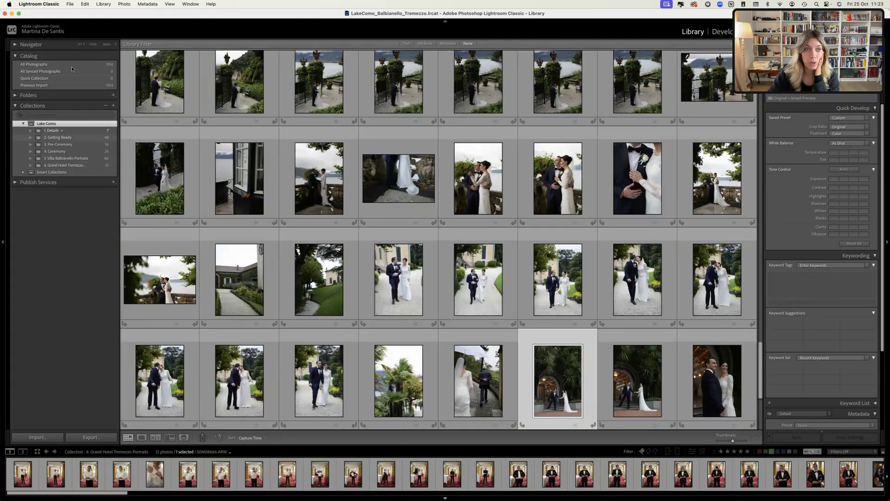
Step: Show all catalog photographs filtered to the yellow label and look through the first hallway shots
{"action": "left_click", "coordinate": [36, 65]}
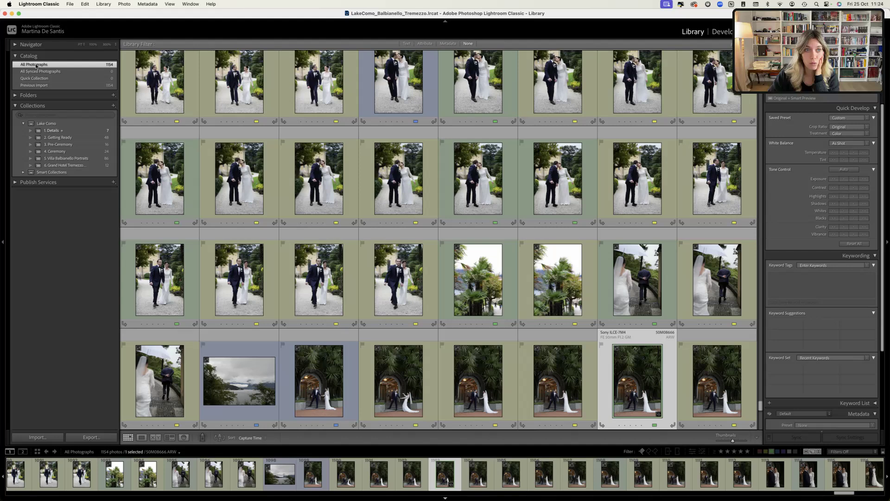
{"action": "left_click", "coordinate": [766, 452]}
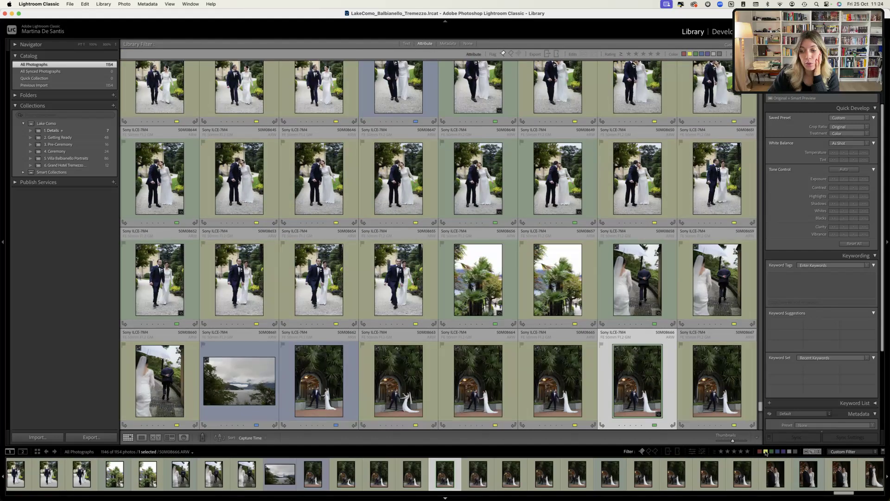
{"action": "left_click", "coordinate": [766, 452]}
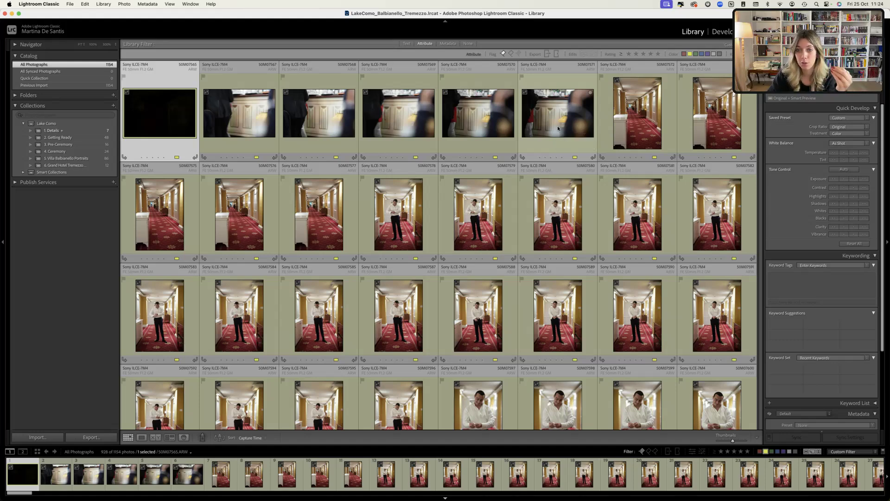
{"action": "scroll", "coordinate": [553, 188], "scroll_direction": "down", "scroll_amount": 2}
{"action": "scroll", "coordinate": [553, 189], "scroll_direction": "down", "scroll_amount": 4}
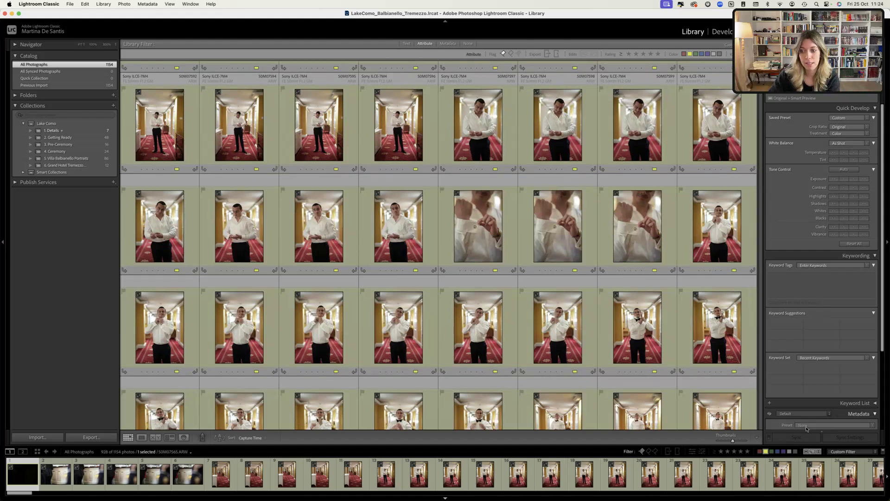
Step: Add the green label to the yellow filter and keep the photos sorted by Capture Time
{"action": "left_click", "coordinate": [771, 452]}
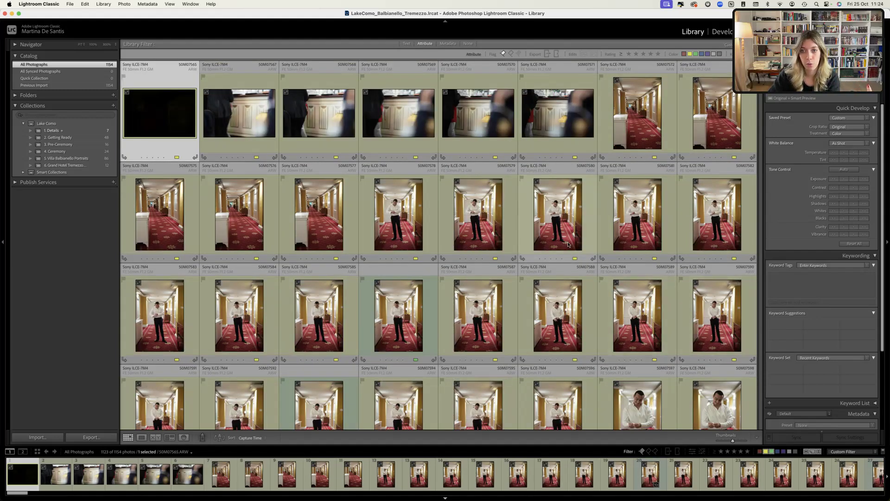
{"action": "left_click", "coordinate": [249, 440]}
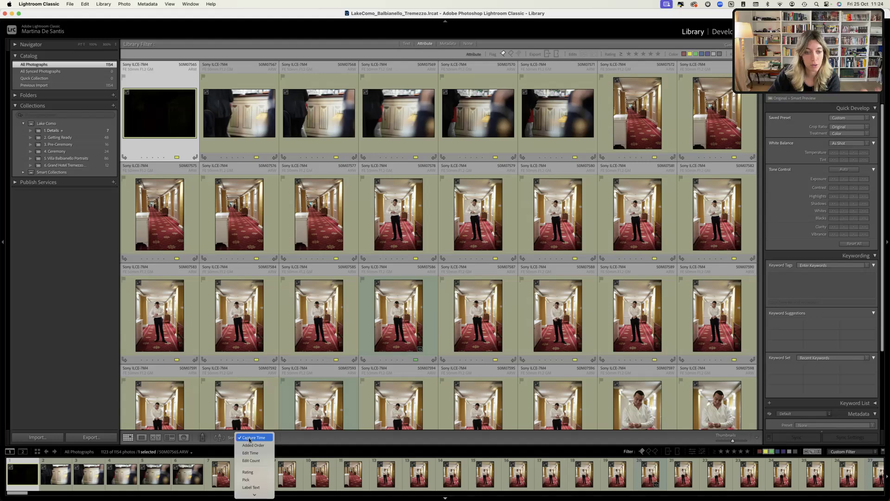
{"action": "left_click", "coordinate": [250, 438]}
Step: Compare the nine similar hallway shots of the groom fastening his cuffs in Survey view and label the fourth one red
{"action": "left_click", "coordinate": [334, 308]}
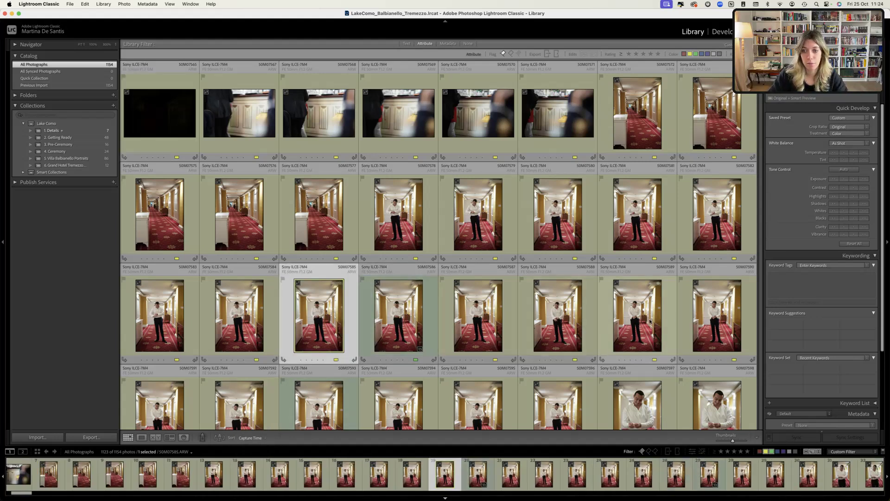
{"action": "scroll", "coordinate": [660, 315], "scroll_direction": "down", "scroll_amount": 2}
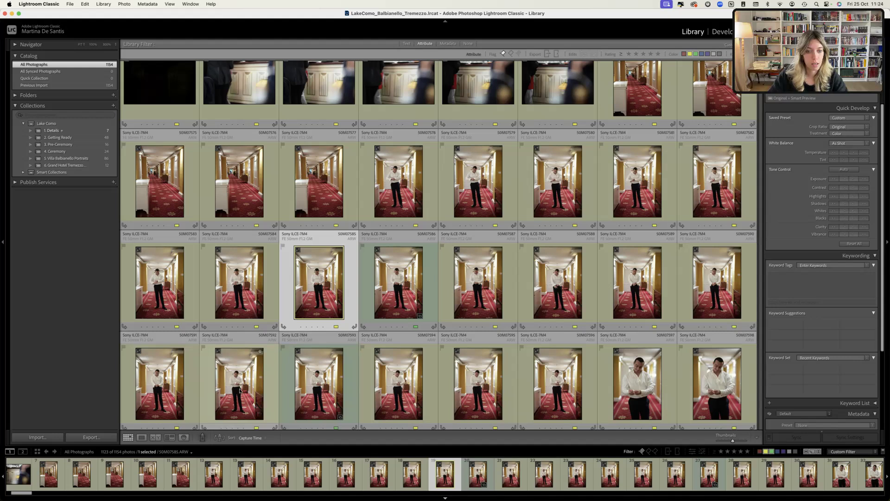
{"action": "left_click", "coordinate": [308, 382], "text": "shift"}
{"action": "key", "text": "n"}
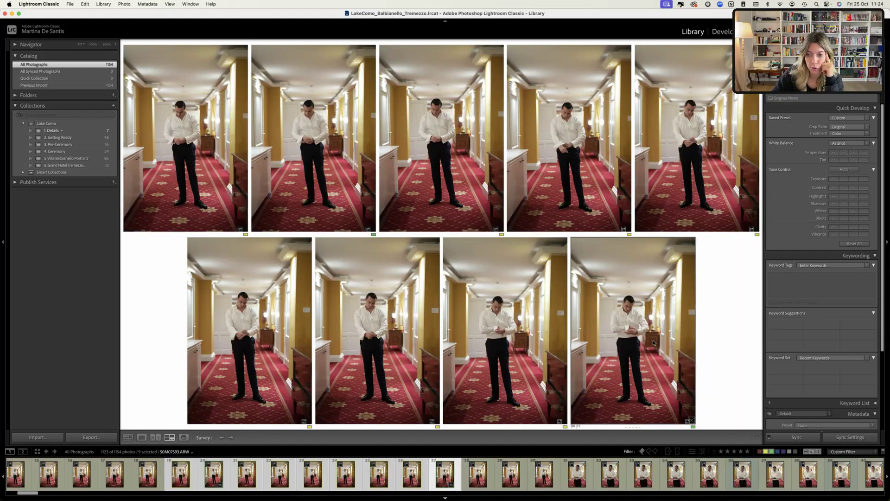
{"action": "left_click", "coordinate": [303, 169]}
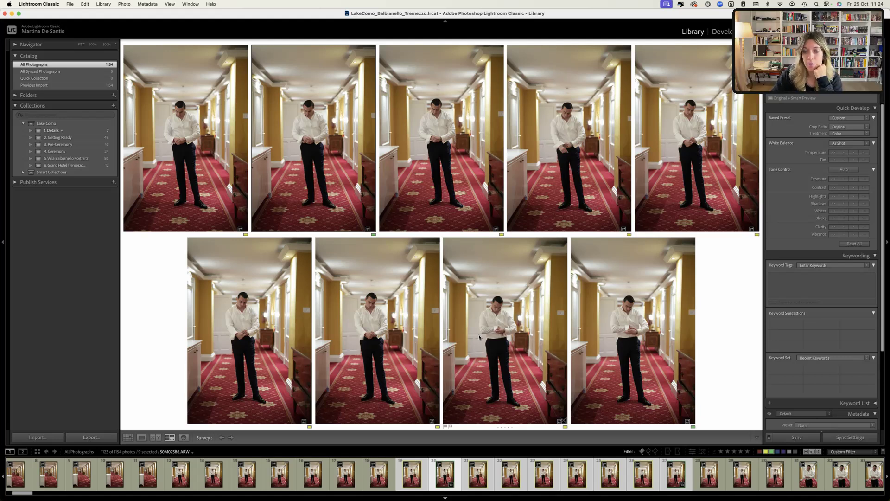
{"action": "left_click", "coordinate": [503, 301]}
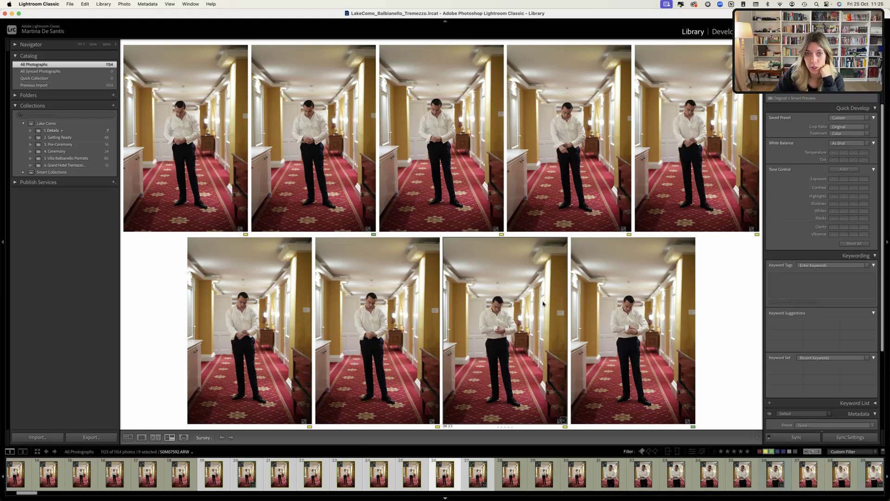
{"action": "left_click", "coordinate": [574, 145]}
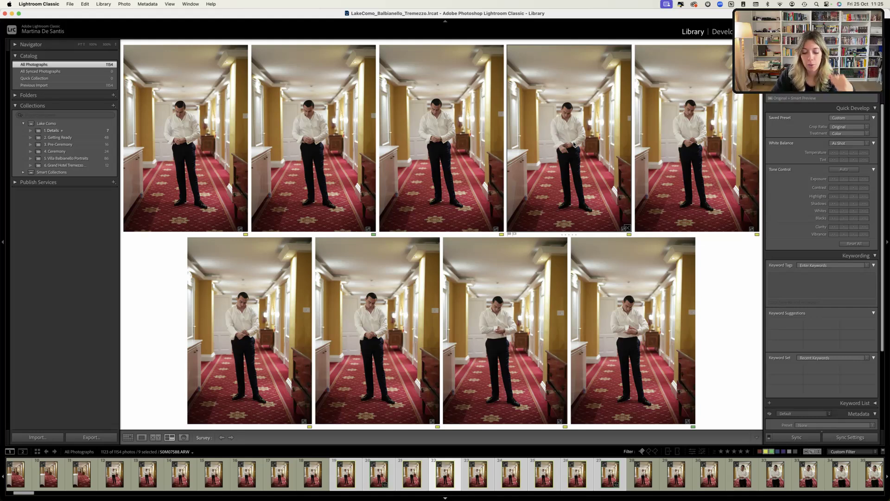
{"action": "key", "text": "slash"}
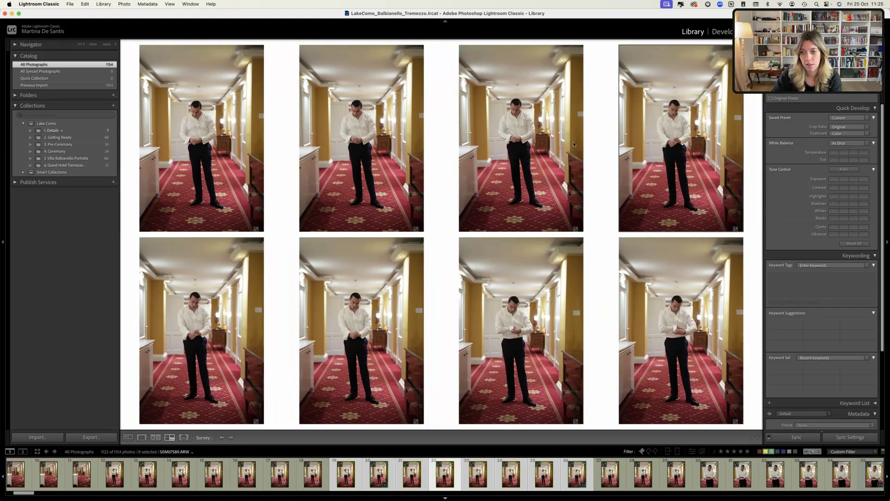
Step: With the yellow and green filter active, compare the four cufflink close-ups in Survey view and label the second one red
{"action": "left_click", "coordinate": [771, 451]}
{"action": "left_click", "coordinate": [766, 451]}
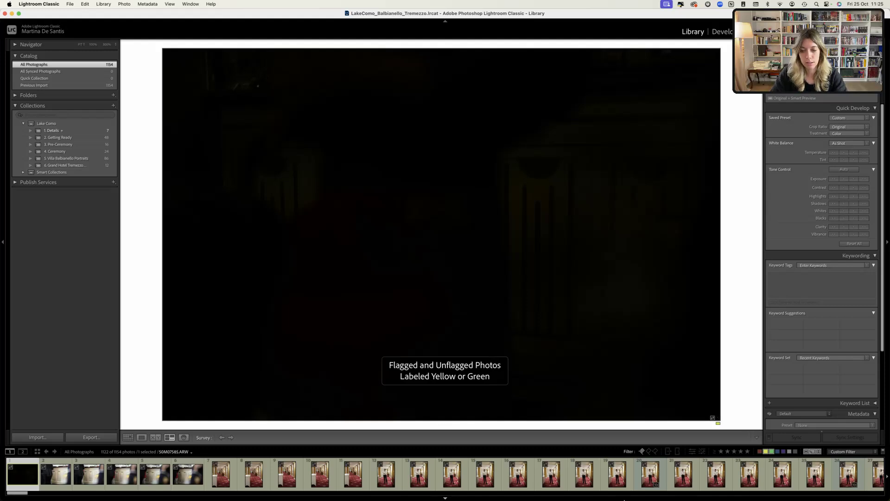
{"action": "scroll", "coordinate": [668, 475], "scroll_direction": "down", "scroll_amount": 10}
{"action": "scroll", "coordinate": [669, 475], "scroll_direction": "down", "scroll_amount": 3}
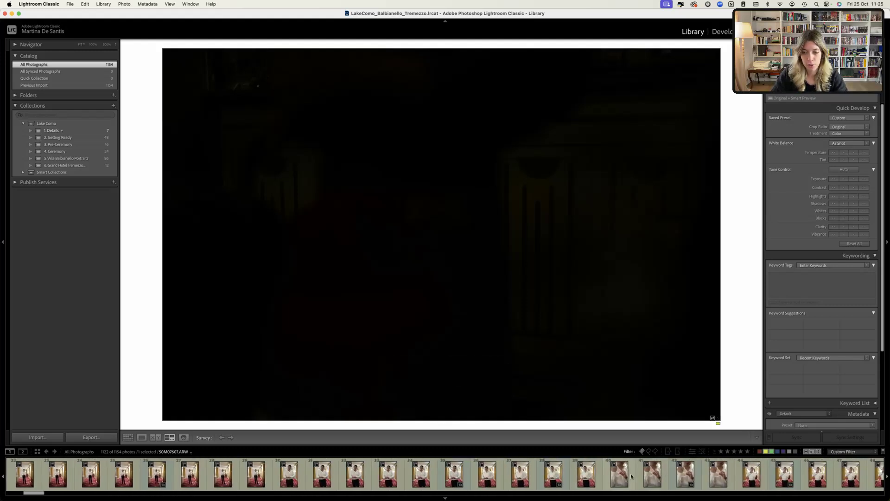
{"action": "left_click", "coordinate": [468, 474]}
{"action": "left_click", "coordinate": [559, 474], "text": "shift"}
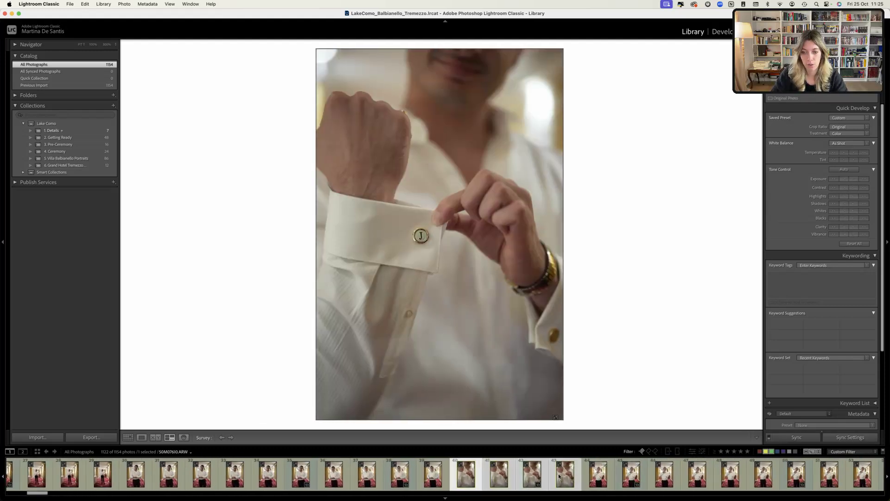
{"action": "left_click", "coordinate": [551, 306]}
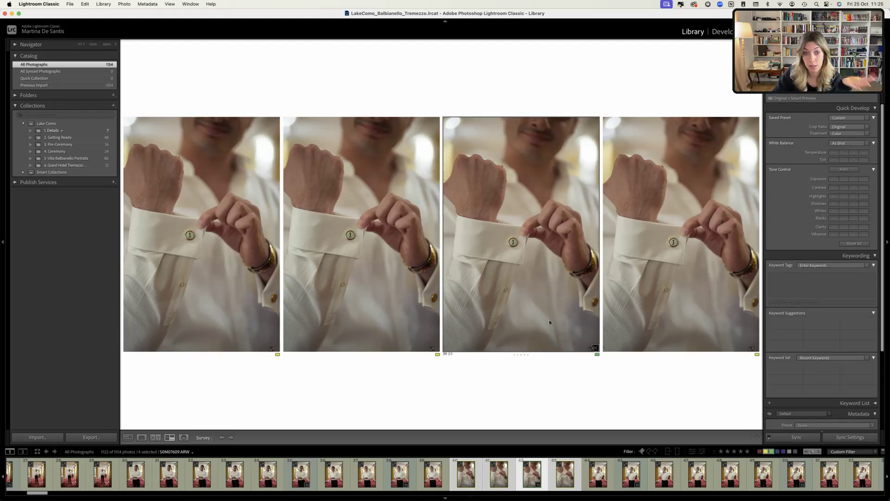
{"action": "left_click", "coordinate": [414, 308]}
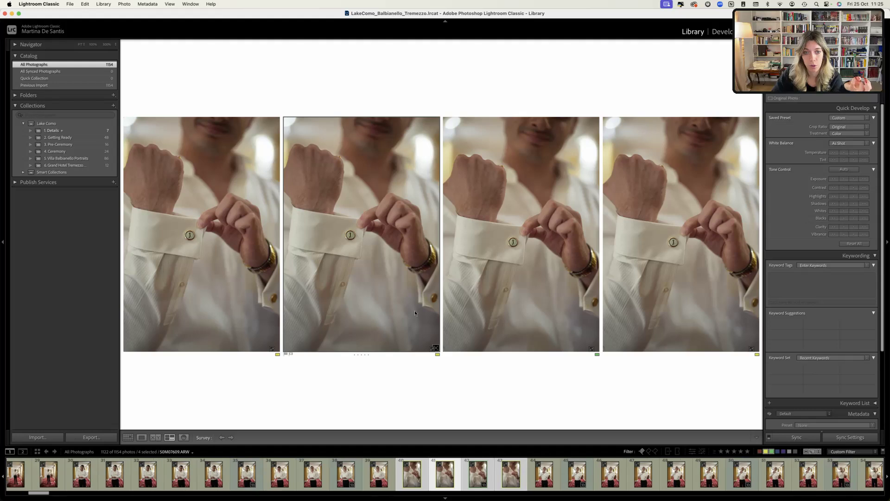
{"action": "key", "text": "6"}
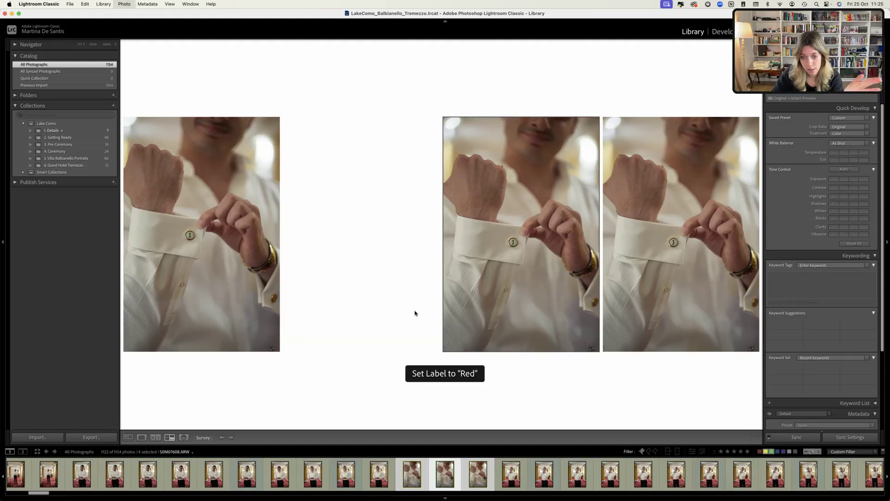
Step: Bring up the seven similar shots of the bride signing the document for comparison in Survey view
{"action": "scroll", "coordinate": [820, 471], "scroll_direction": "down", "scroll_amount": 10}
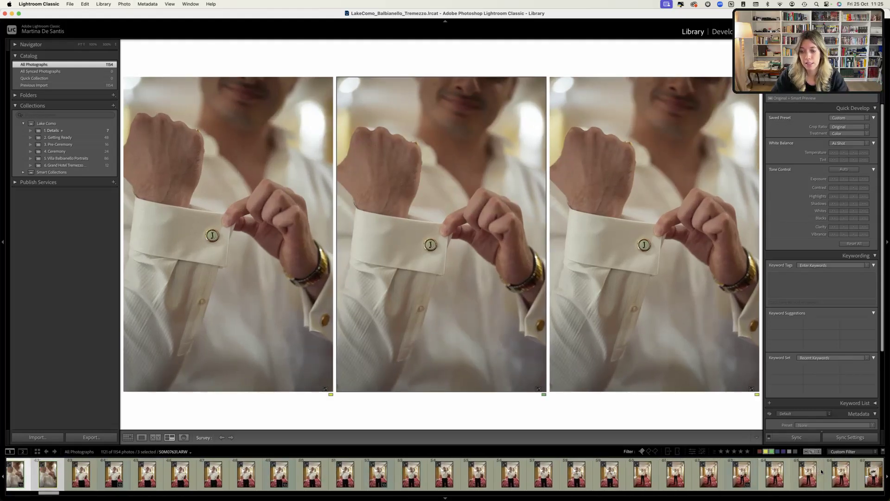
{"action": "scroll", "coordinate": [825, 469], "scroll_direction": "down", "scroll_amount": 8}
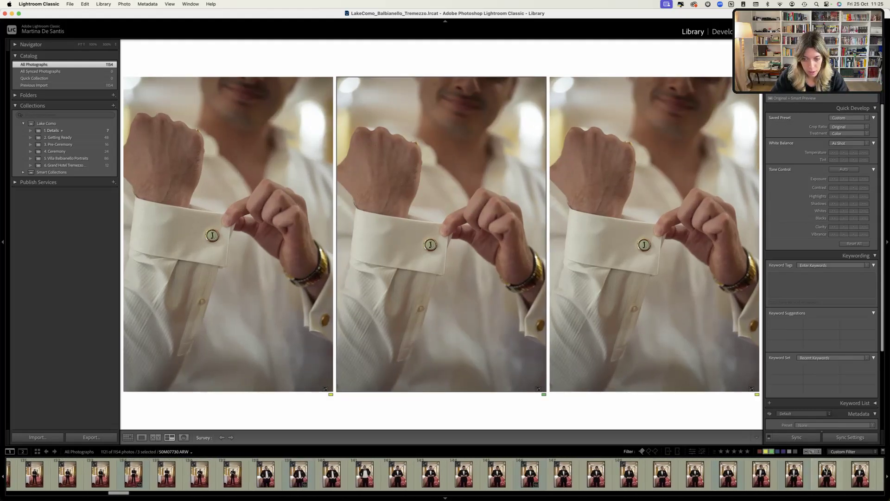
{"action": "left_click_drag", "start_coordinate": [145, 493], "coordinate": [463, 493]}
{"action": "left_click", "coordinate": [364, 474]}
{"action": "left_click", "coordinate": [567, 477], "text": "shift"}
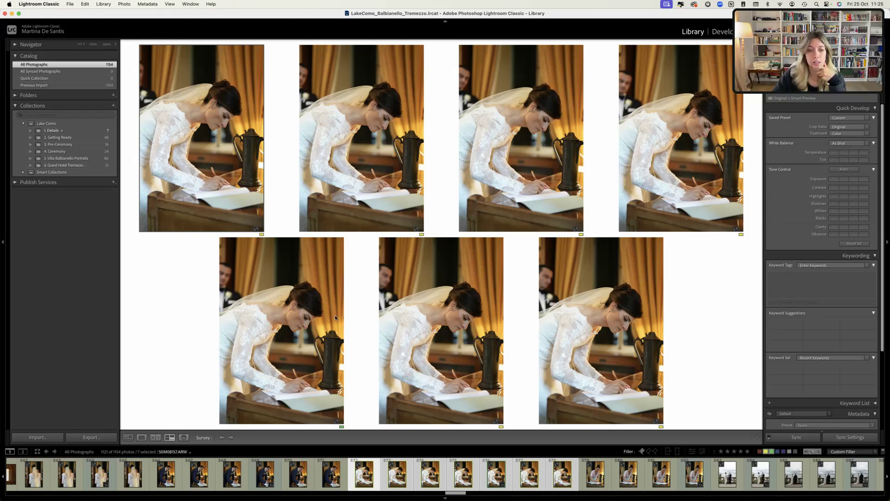
Step: Narrow the bride-signing comparison to four shots and label the third remaining one red
{"action": "left_click", "coordinate": [308, 346]}
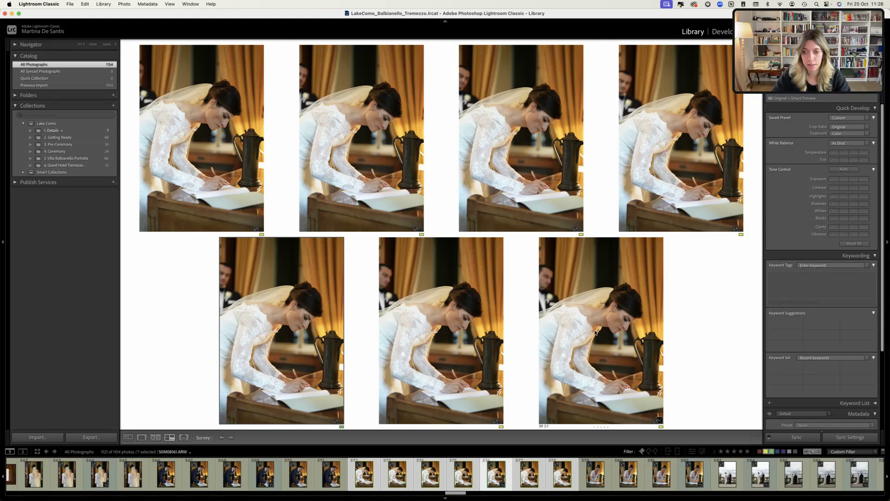
{"action": "left_click", "coordinate": [589, 278], "text": "super"}
{"action": "left_click", "coordinate": [643, 300], "text": "super"}
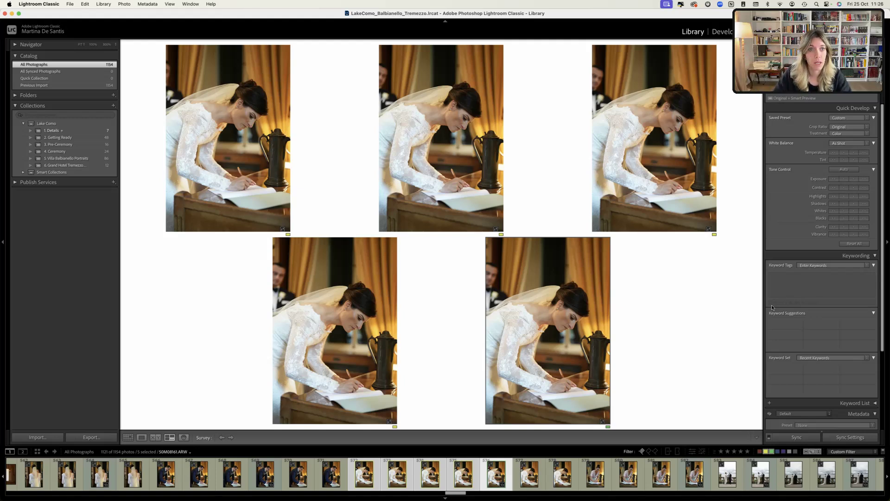
{"action": "left_click", "coordinate": [287, 228]}
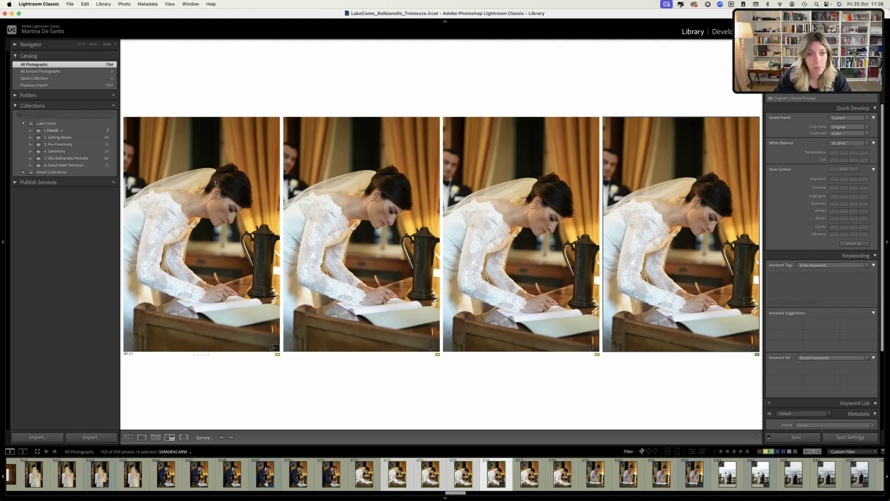
{"action": "left_click", "coordinate": [530, 204]}
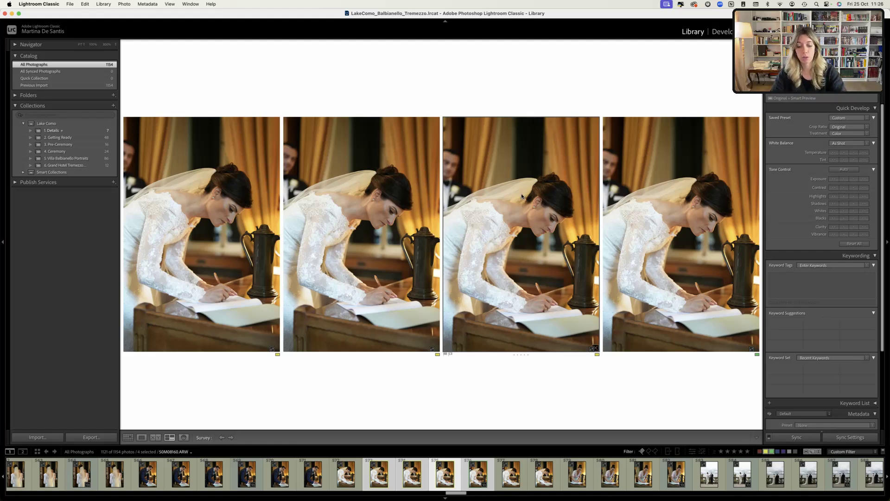
{"action": "key", "text": "slash"}
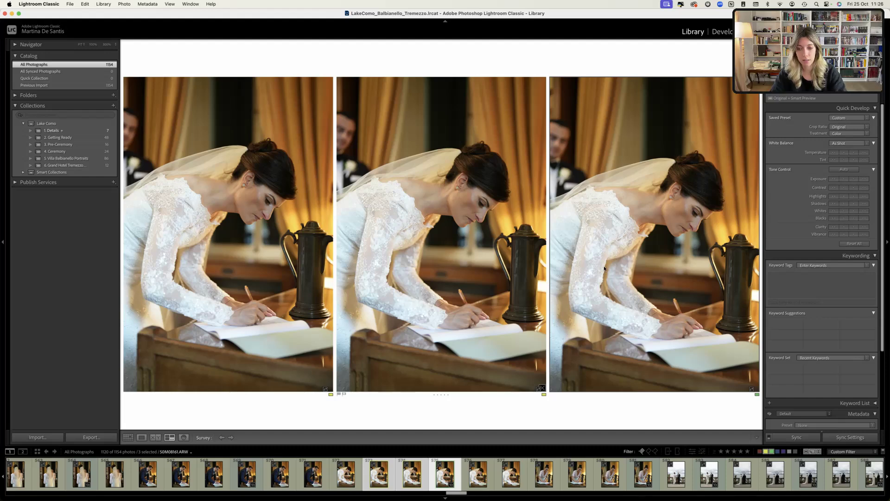
Step: Widen the label filter so red- and blue-labelled photos also show, and return to the grid view
{"action": "left_click", "coordinate": [771, 451]}
{"action": "left_click", "coordinate": [771, 452]}
{"action": "key", "text": "g"}
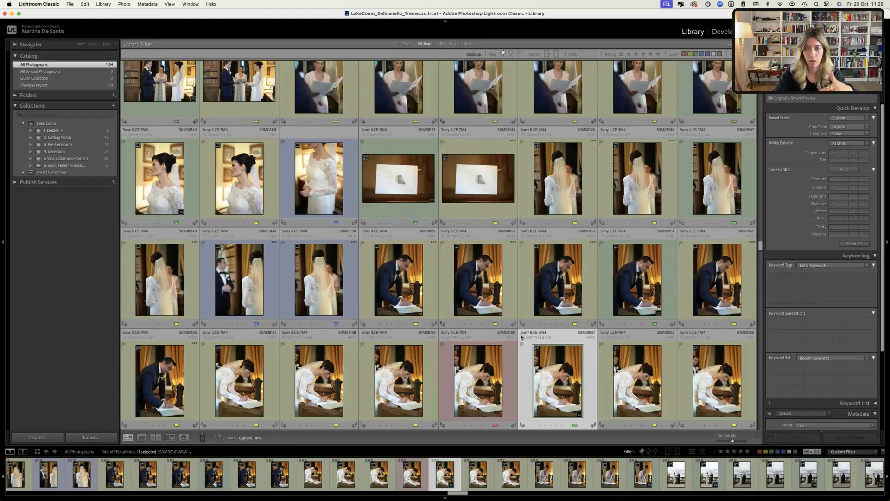
Step: Filter the catalog to show only the red-labelled photos
{"action": "scroll", "coordinate": [521, 337], "scroll_direction": "down", "scroll_amount": 10}
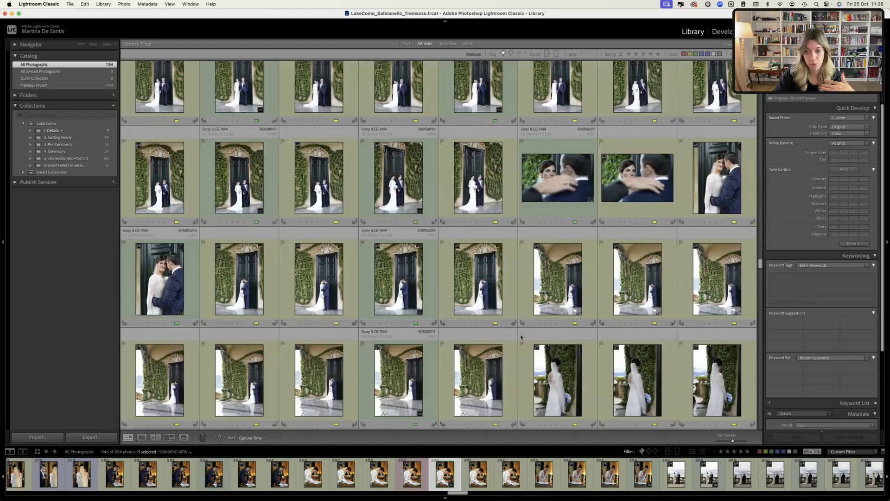
{"action": "scroll", "coordinate": [521, 337], "scroll_direction": "down", "scroll_amount": 10}
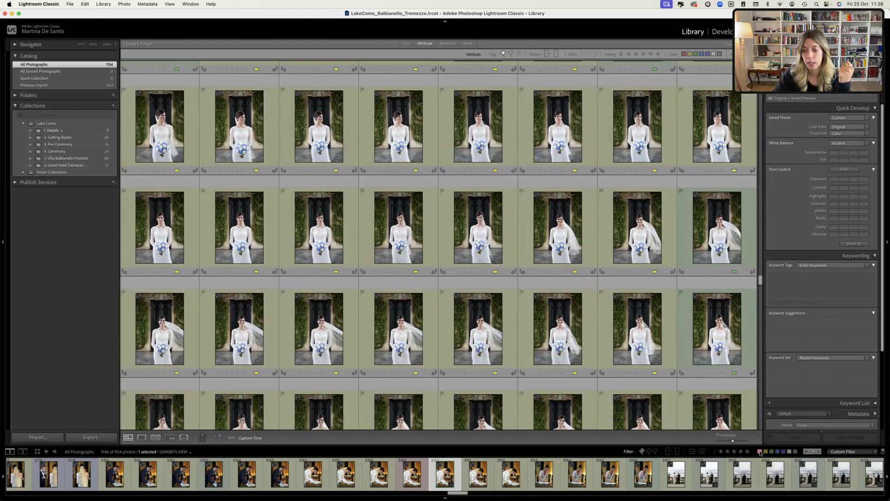
{"action": "left_click", "coordinate": [760, 451]}
{"action": "left_click", "coordinate": [539, 285]}
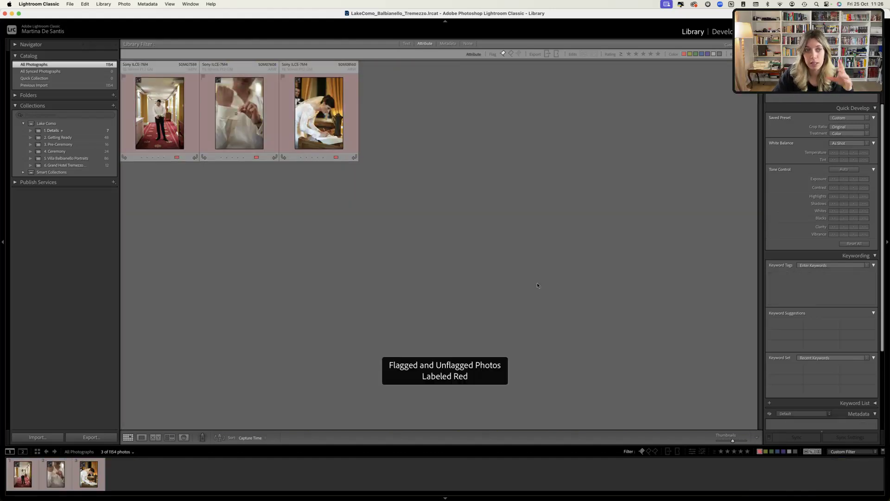
Step: Add the two red-labelled groom photos to the 2. Getting Ready collection and the bride-signing photo to 4. Ceremony
{"action": "mouse_move", "coordinate": [157, 119]}
{"action": "left_mouse_down"}
{"action": "mouse_move", "coordinate": [67, 143]}
{"action": "mouse_move", "coordinate": [157, 124]}
{"action": "left_mouse_up"}
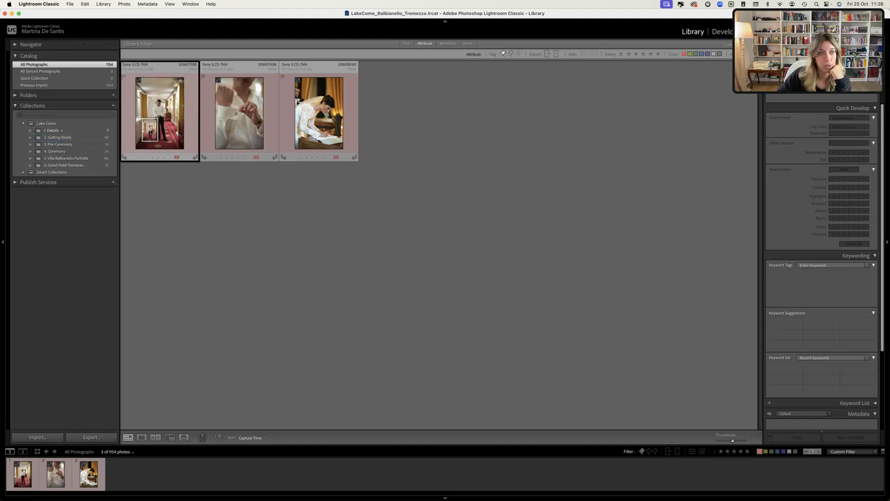
{"action": "left_click_drag", "start_coordinate": [174, 111], "coordinate": [60, 137]}
{"action": "left_click_drag", "start_coordinate": [242, 120], "coordinate": [69, 137]}
{"action": "left_click_drag", "start_coordinate": [312, 136], "coordinate": [79, 152]}
Step: Open the 4. Ceremony collection and select the red-labelled bride-signing photo to check it there
{"action": "left_click", "coordinate": [79, 152]}
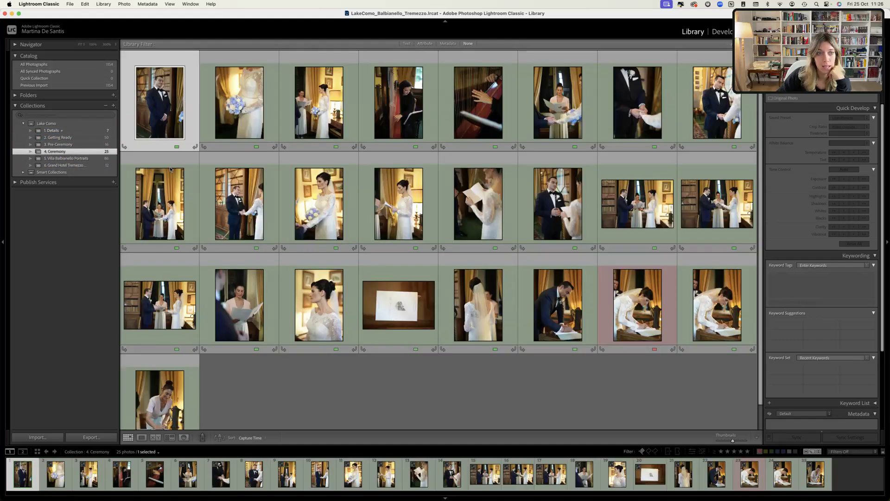
{"action": "scroll", "coordinate": [386, 255], "scroll_direction": "down", "scroll_amount": 1}
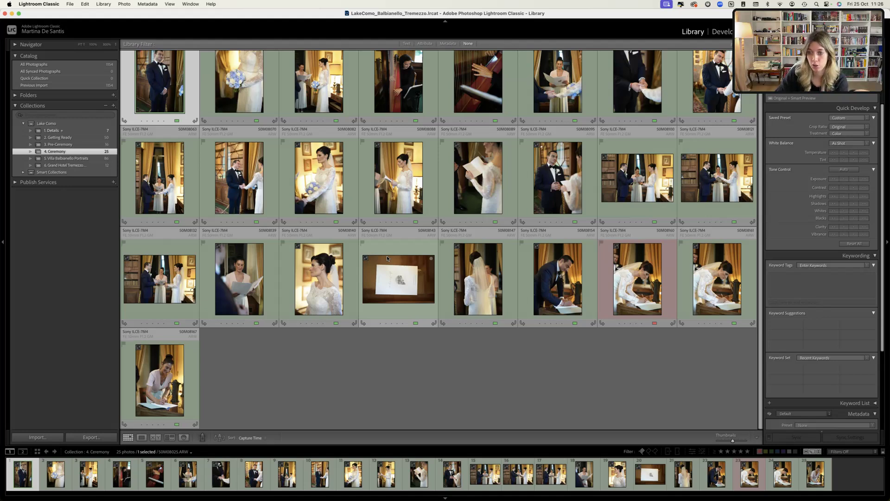
{"action": "left_click", "coordinate": [640, 292]}
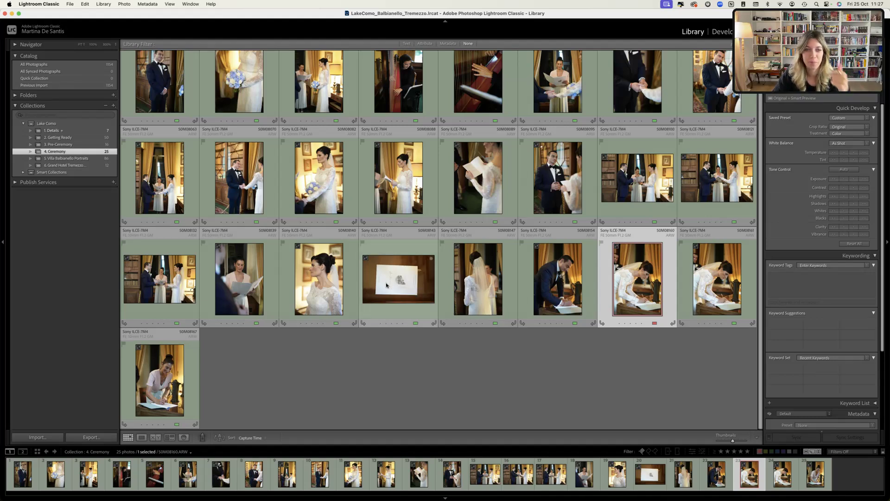
Step: Return to all photographs and filter them to show only the blue-labelled ones
{"action": "left_click", "coordinate": [69, 65]}
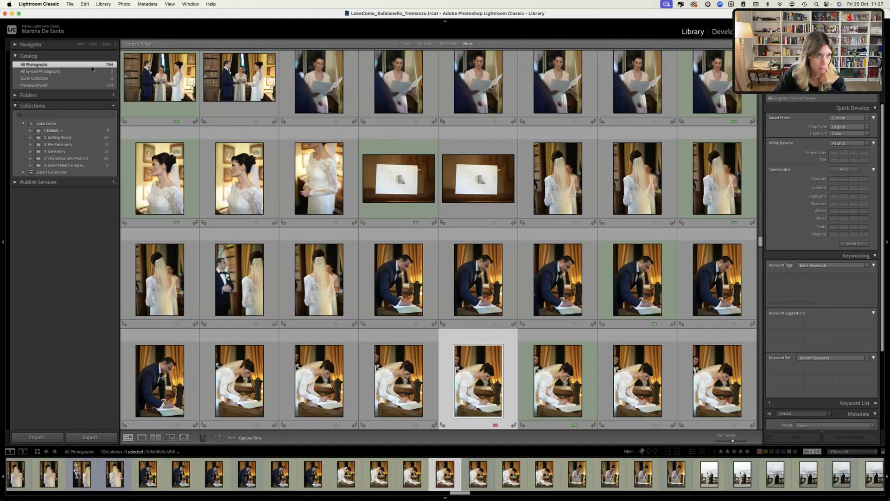
{"action": "left_click", "coordinate": [777, 451]}
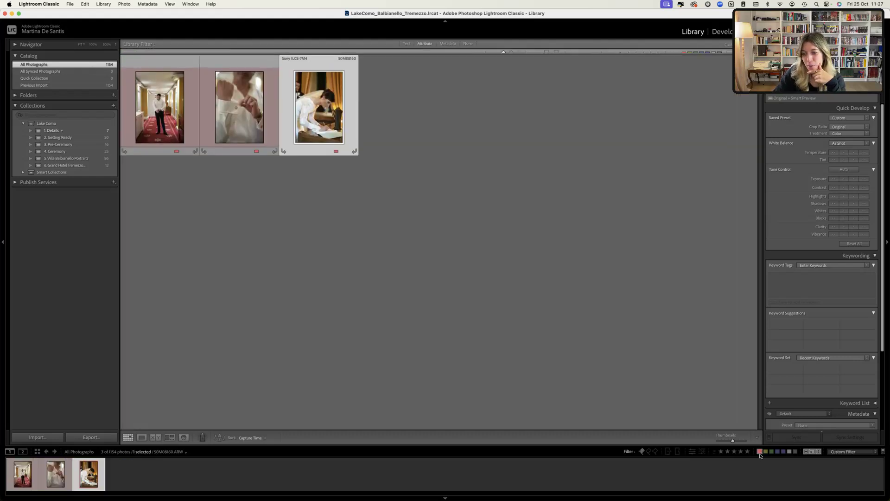
{"action": "left_click", "coordinate": [777, 452]}
{"action": "left_click", "coordinate": [778, 452]}
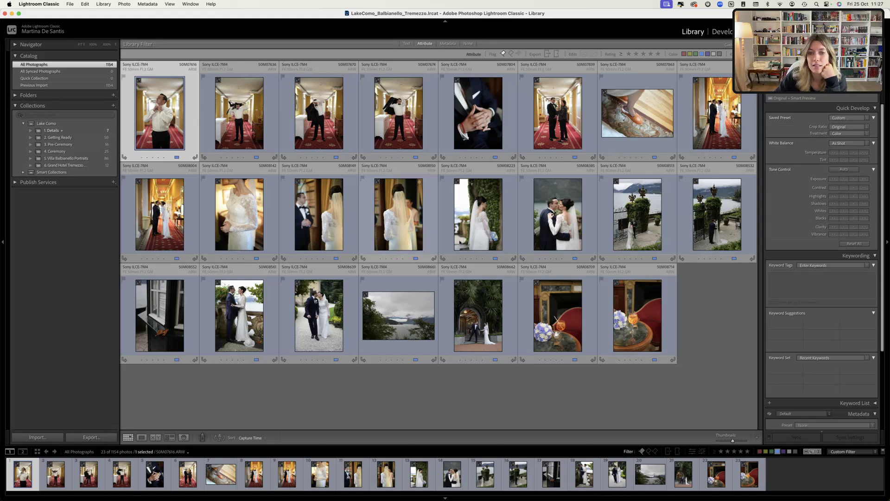
Step: Include green-labelled photos in the filter and compare the groom's four hallway jacket shots and three collar shots in Survey view
{"action": "left_click", "coordinate": [770, 451]}
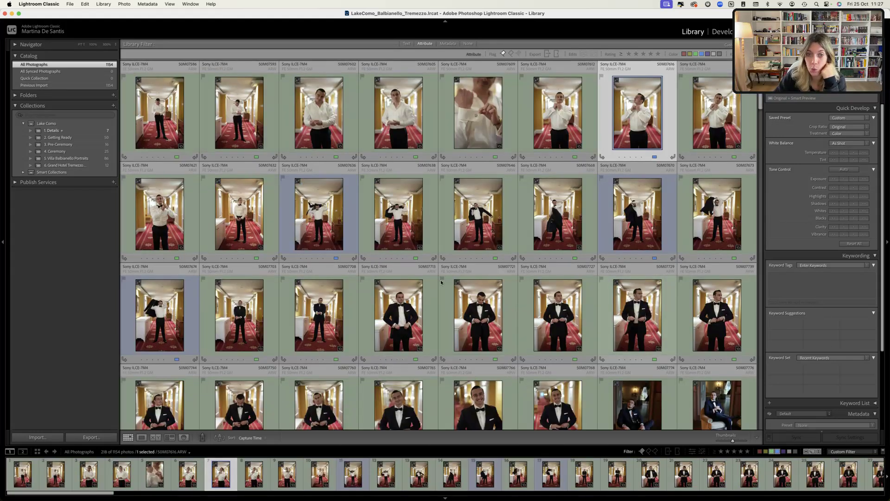
{"action": "left_click", "coordinate": [235, 217]}
{"action": "left_click", "coordinate": [486, 218], "text": "shift"}
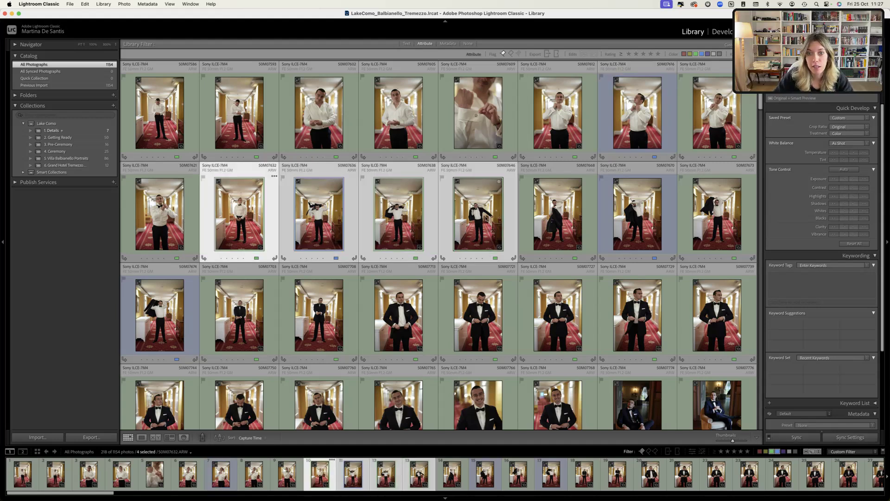
{"action": "key", "text": "n"}
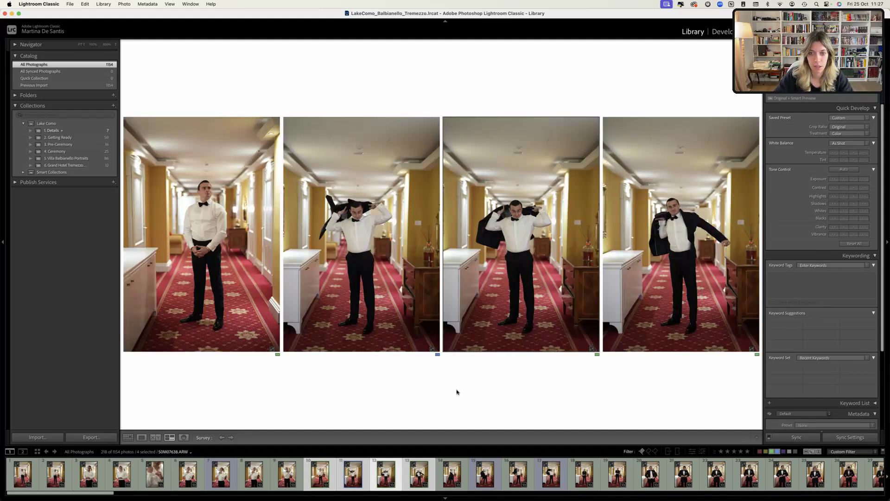
{"action": "left_click", "coordinate": [383, 336]}
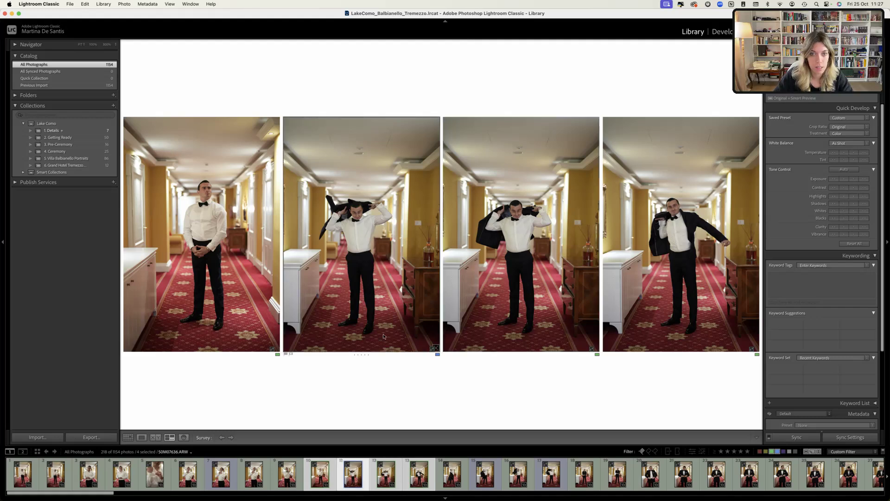
{"action": "left_click", "coordinate": [187, 474]}
{"action": "left_click", "coordinate": [263, 475], "text": "shift"}
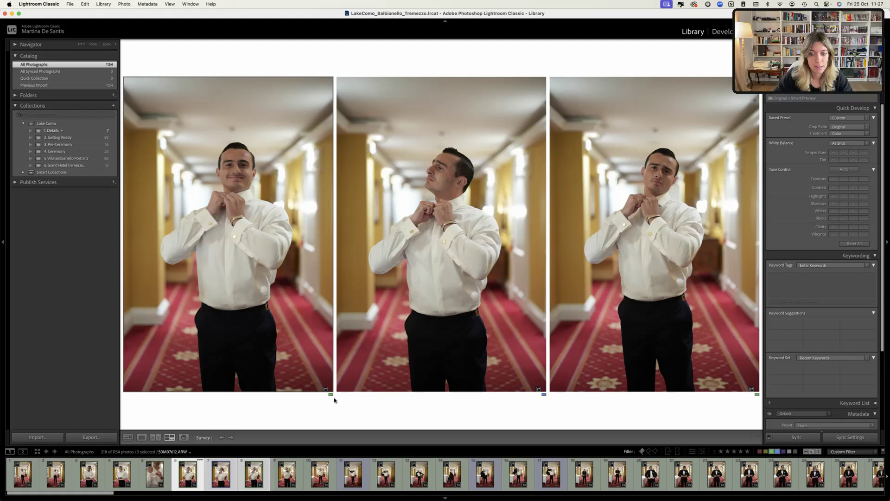
Step: Compare the next four shots of the groom swinging his jacket in Survey view and reject the two blue-labelled ones
{"action": "left_click", "coordinate": [452, 474]}
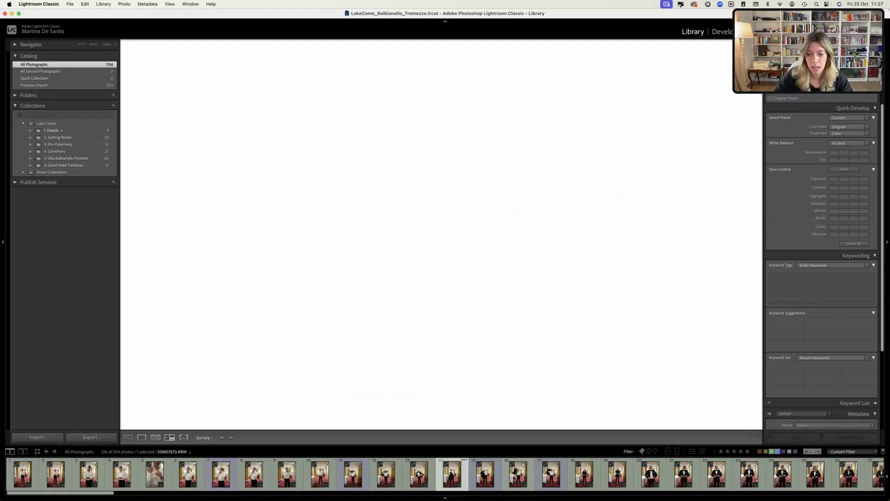
{"action": "left_click", "coordinate": [518, 476], "text": "shift"}
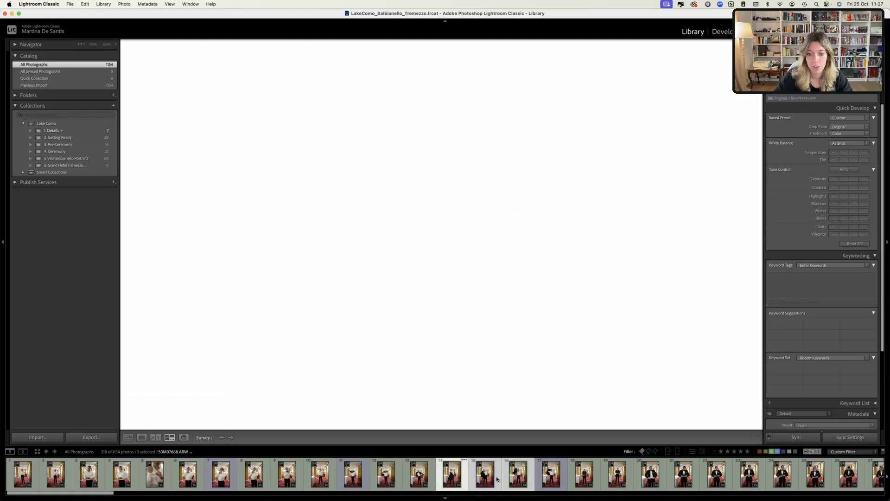
{"action": "left_click", "coordinate": [561, 478], "text": "super"}
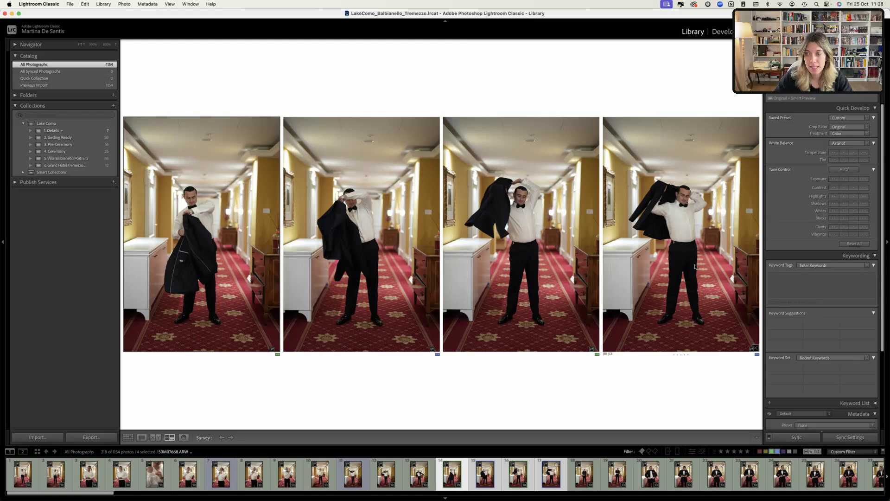
{"action": "left_click", "coordinate": [685, 260]}
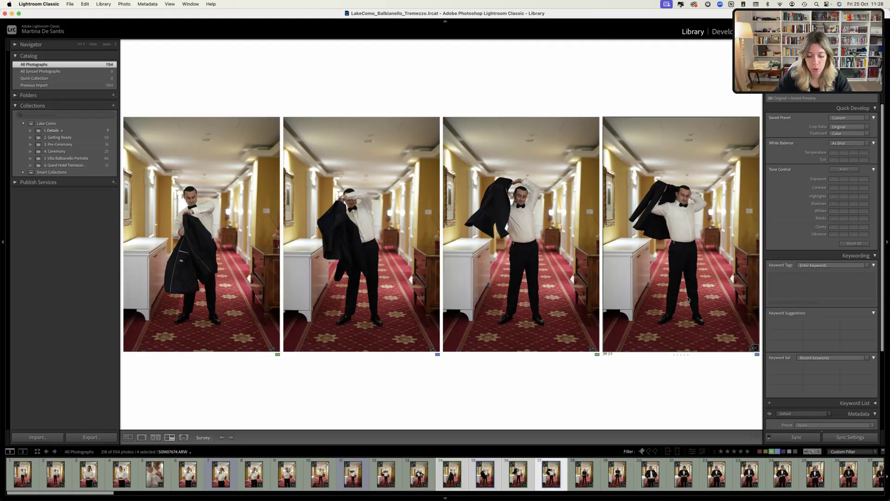
{"action": "key", "text": "slash"}
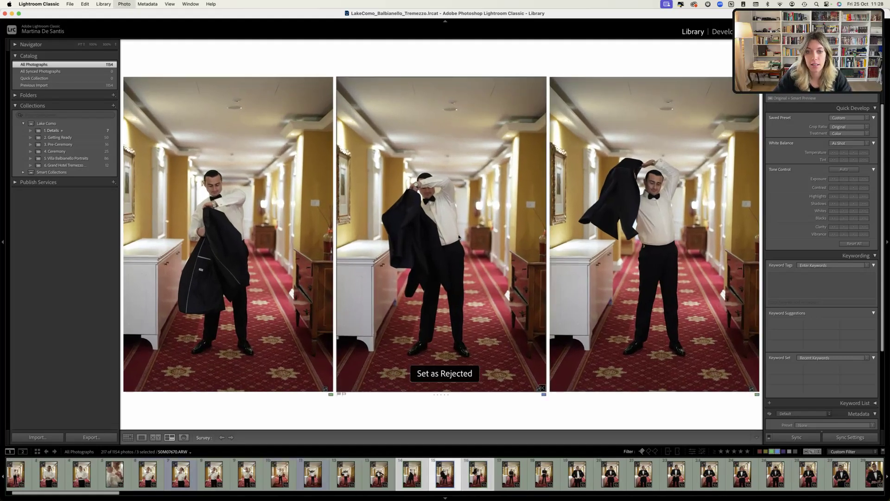
{"action": "key", "text": "slash"}
Step: Compare the blue-labelled close-up of the groom's hands with its two neighbouring seated portraits in Survey view
{"action": "scroll", "coordinate": [744, 468], "scroll_direction": "right", "scroll_amount": 5}
{"action": "scroll", "coordinate": [744, 468], "scroll_direction": "right", "scroll_amount": 5}
{"action": "left_click", "coordinate": [291, 474]}
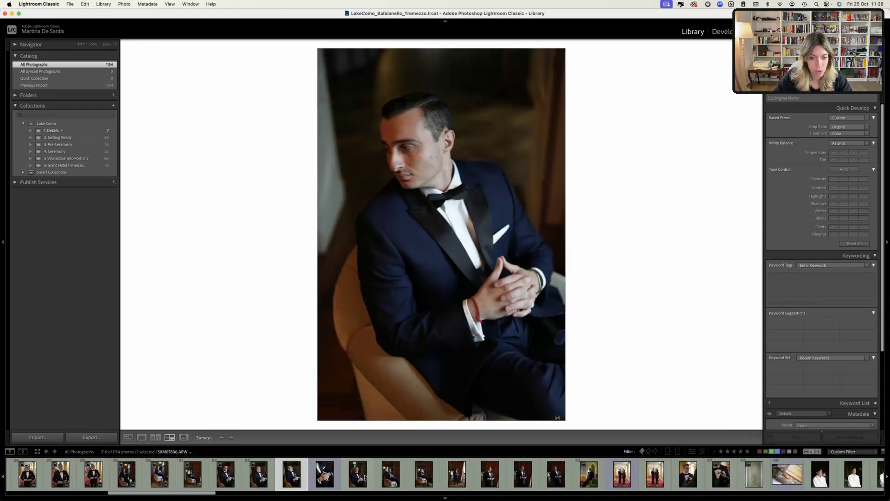
{"action": "left_click", "coordinate": [365, 478], "text": "shift"}
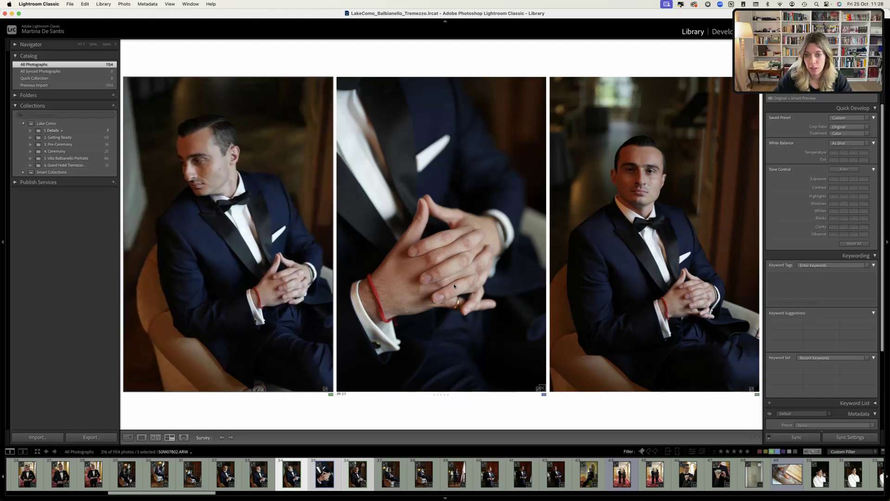
Step: Compare the sofa portrait with the two boutonniere-pinning shots and reject the blue-labelled one
{"action": "left_click", "coordinate": [590, 474]}
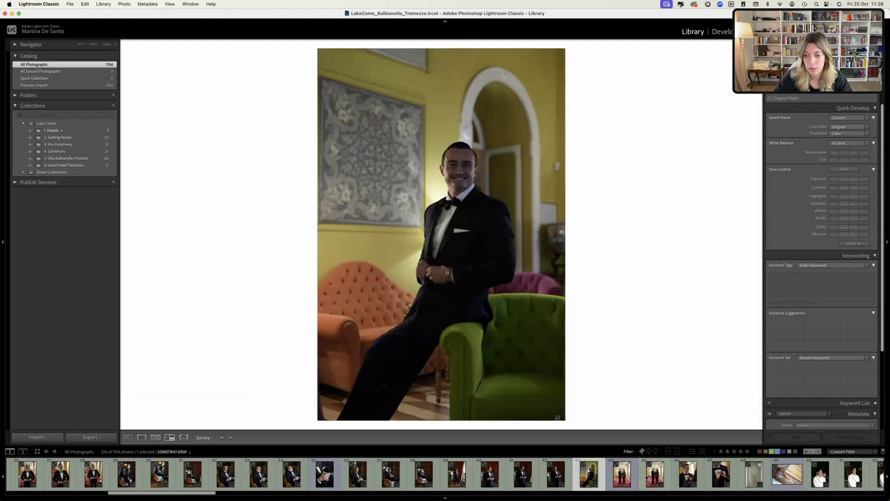
{"action": "left_click", "coordinate": [647, 478], "text": "shift"}
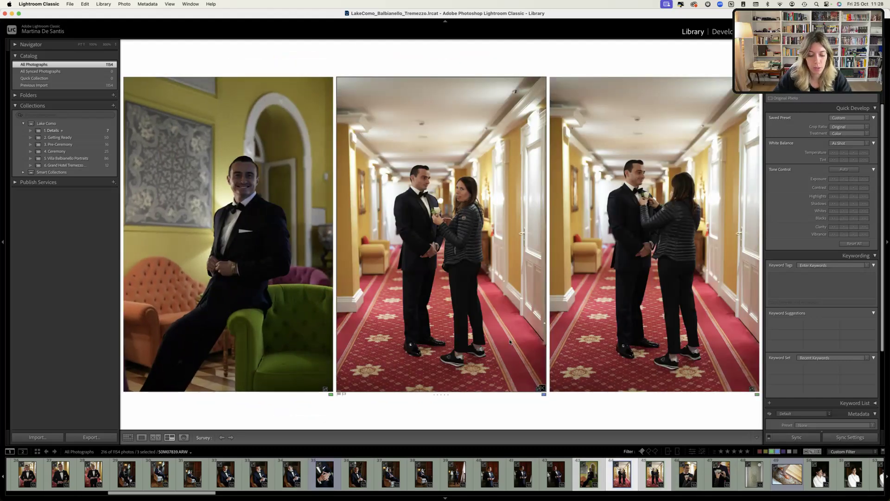
{"action": "left_click", "coordinate": [542, 388]}
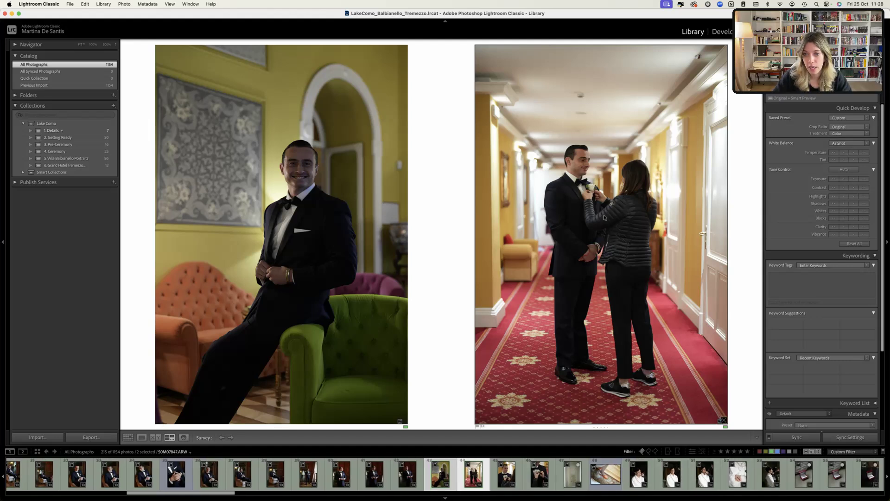
Step: View the orange slipper close-up and compare the four hallway shots of the couple in Survey view
{"action": "left_click", "coordinate": [617, 472]}
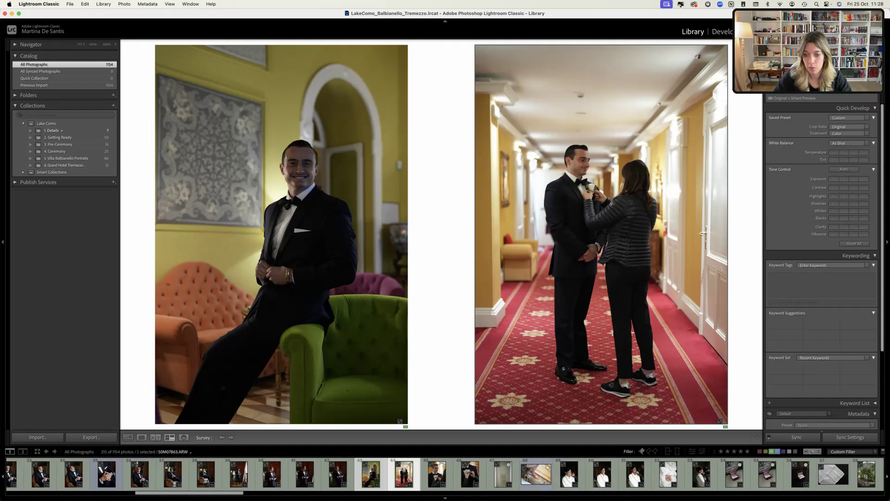
{"action": "scroll", "coordinate": [603, 474], "scroll_direction": "down", "scroll_amount": 10}
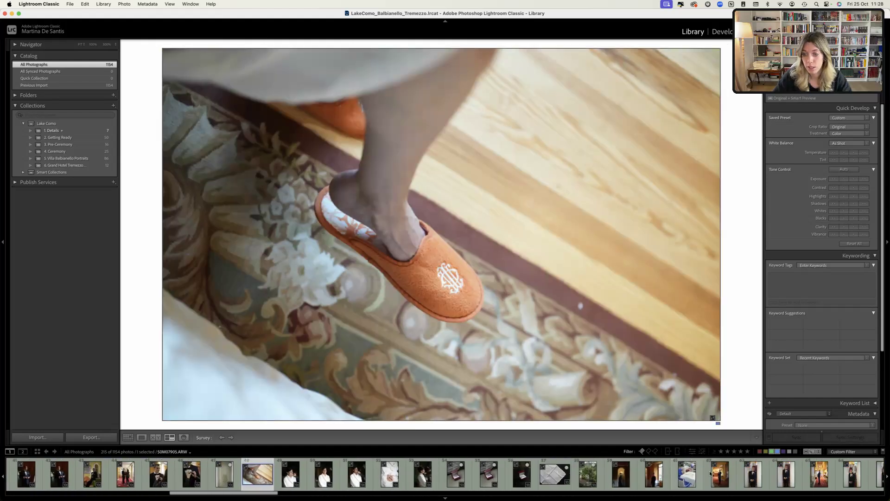
{"action": "scroll", "coordinate": [712, 473], "scroll_direction": "down", "scroll_amount": 14}
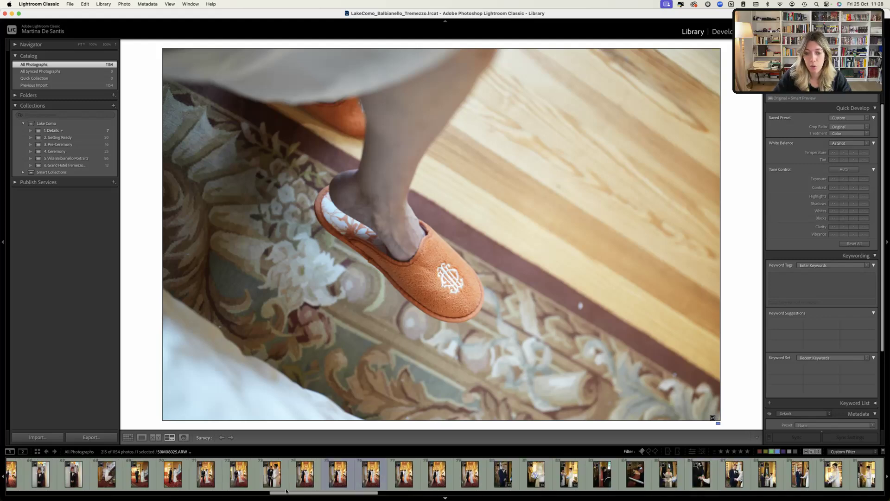
{"action": "left_click", "coordinate": [313, 475]}
{"action": "left_click", "coordinate": [390, 475], "text": "shift"}
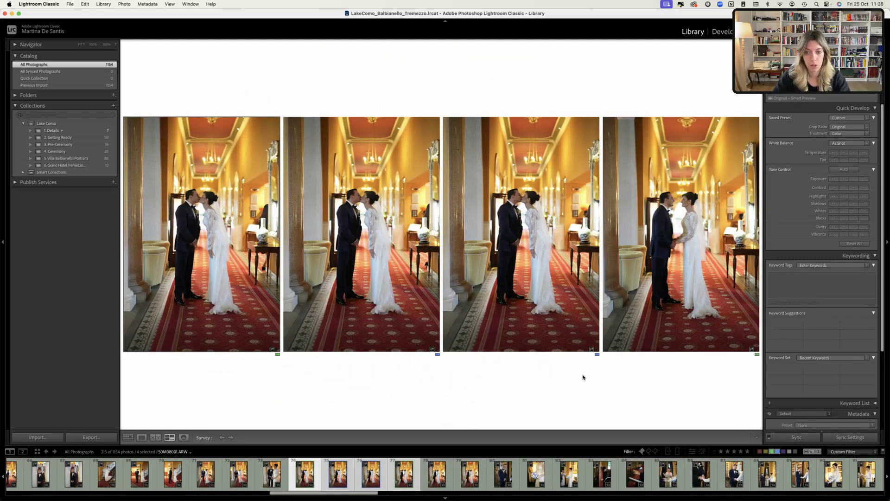
Step: Return to the grid, filter to only blue-labelled photos, and clear the flag filter so rejected ones are included
{"action": "key", "text": "g"}
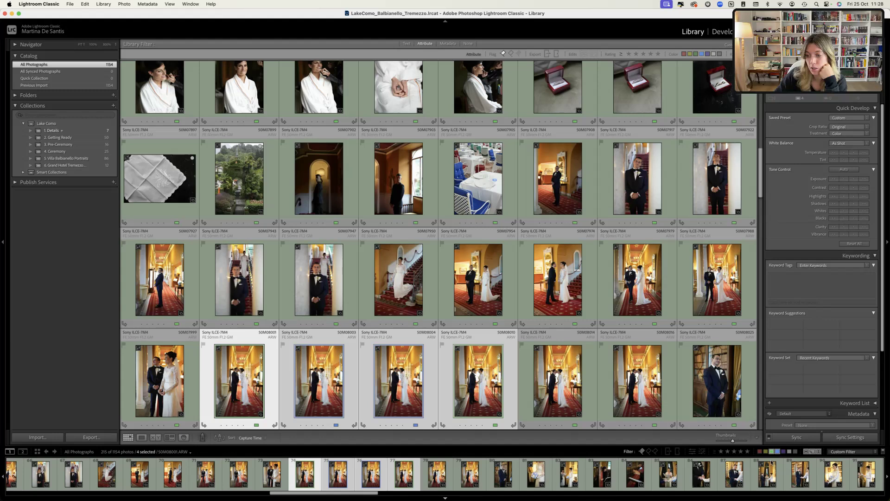
{"action": "left_click", "coordinate": [777, 451]}
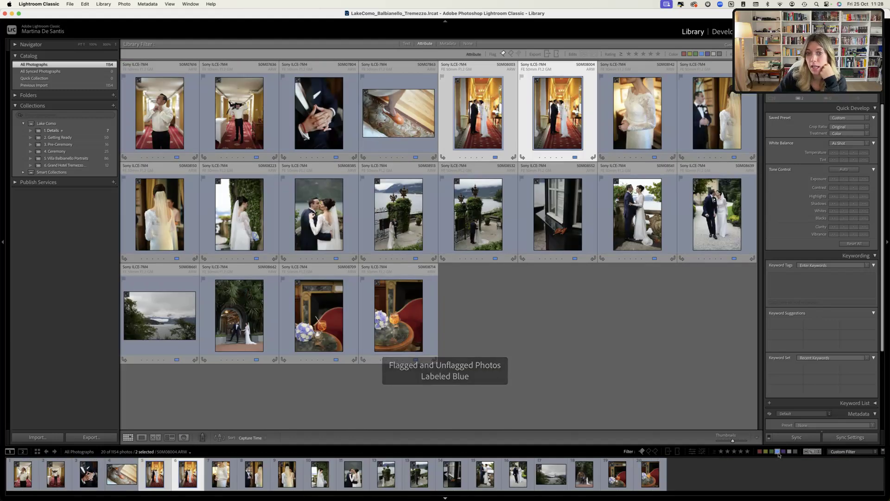
{"action": "left_click", "coordinate": [626, 373]}
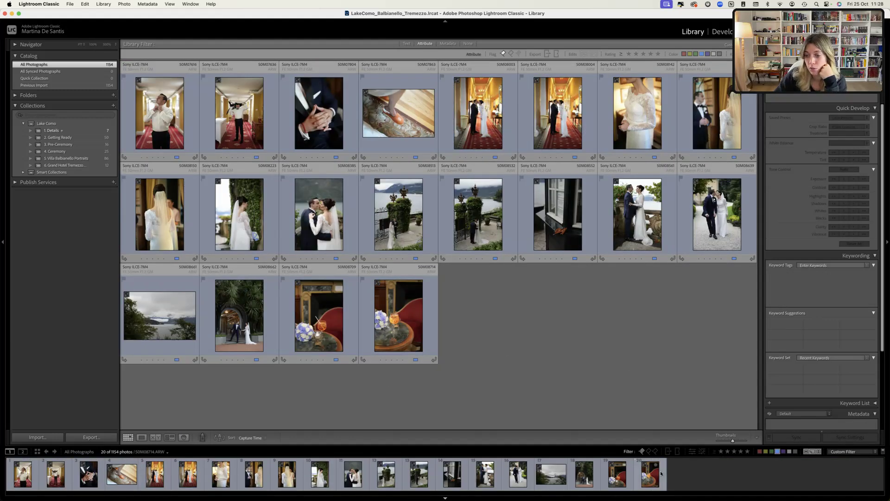
{"action": "left_click", "coordinate": [649, 452]}
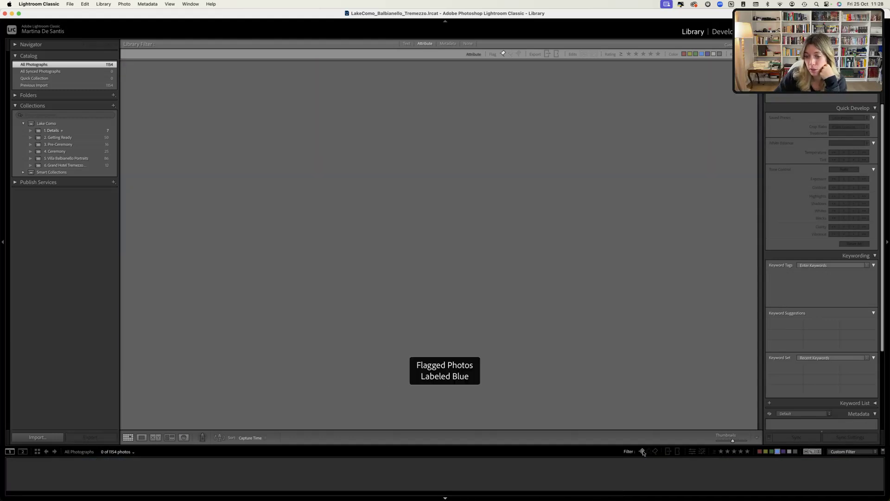
{"action": "left_click", "coordinate": [642, 452]}
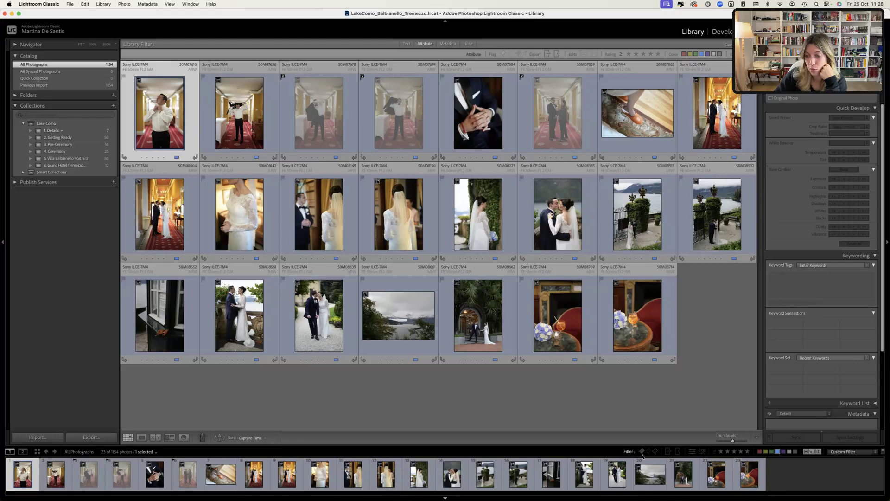
{"action": "left_click", "coordinate": [675, 406]}
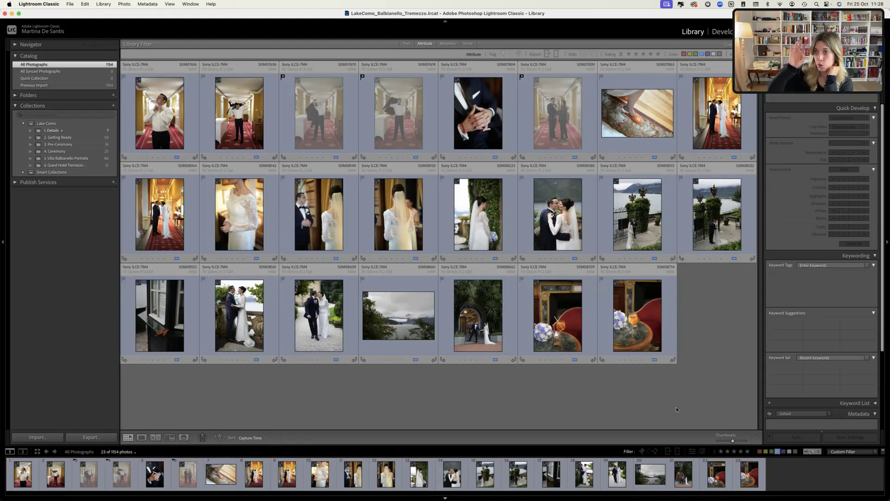
Step: Filter the blue-labelled photos to flagged and unflagged ones, leaving out the rejected shots
{"action": "left_click", "coordinate": [643, 452]}
{"action": "left_click", "coordinate": [648, 451]}
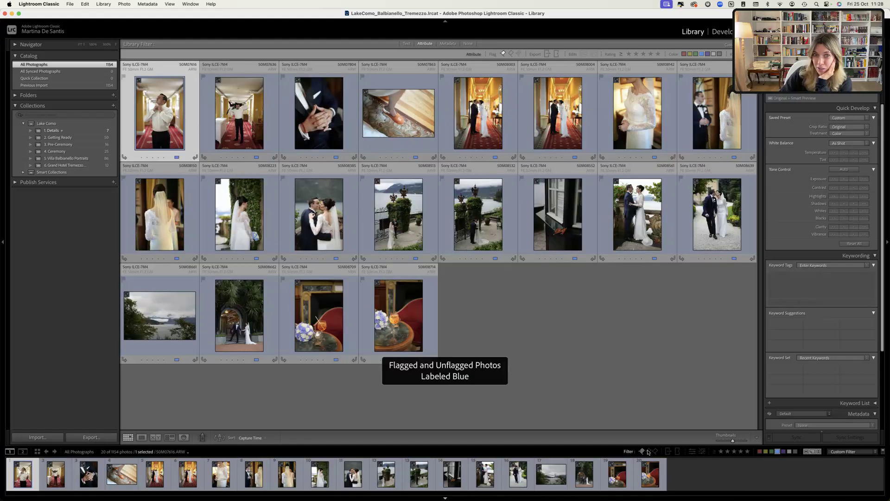
{"action": "left_click", "coordinate": [633, 362]}
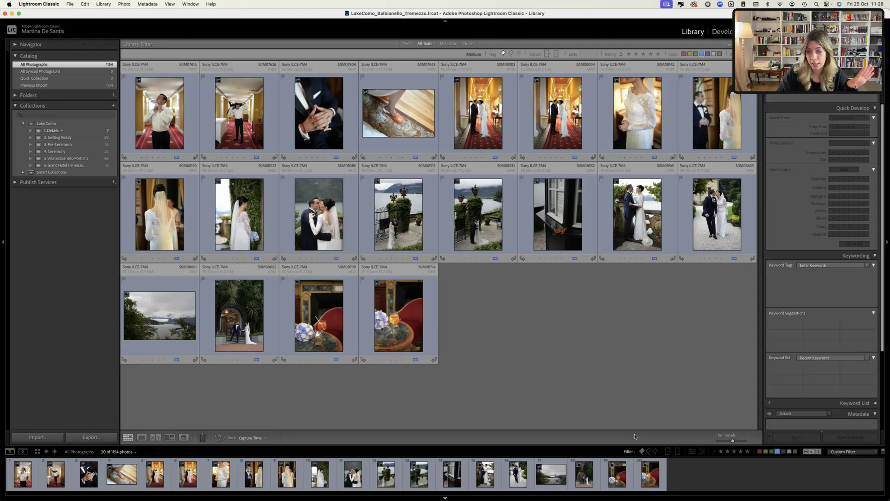
Step: View only the rejected blue-labelled photos, and widen the filter to include rejected green-labelled ones
{"action": "left_click", "coordinate": [656, 452]}
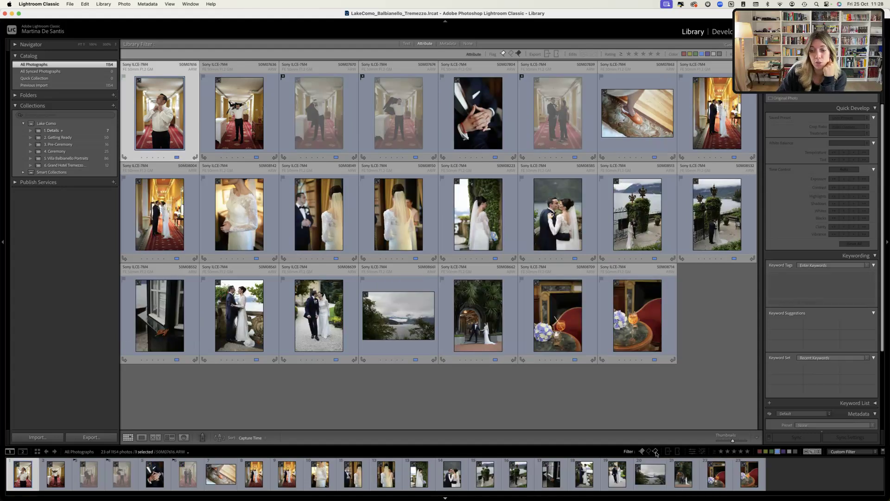
{"action": "key", "text": "9"}
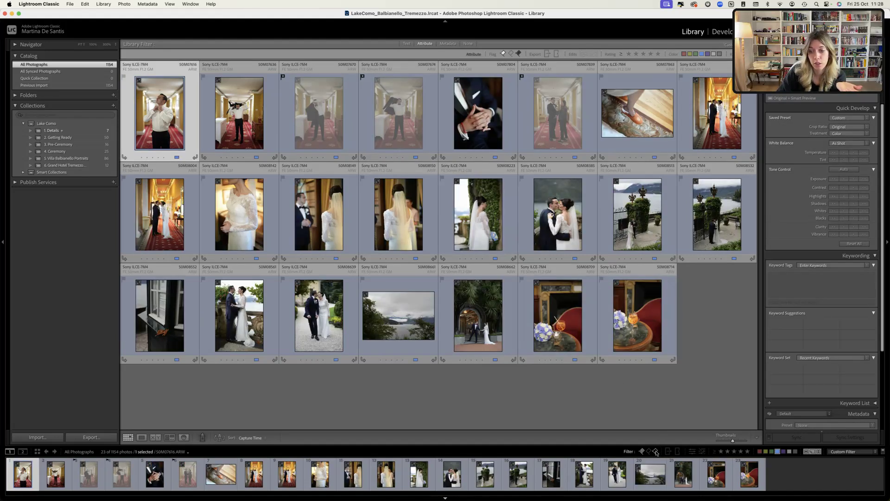
{"action": "left_click", "coordinate": [641, 452]}
{"action": "left_click", "coordinate": [640, 452]}
{"action": "left_click", "coordinate": [641, 452]}
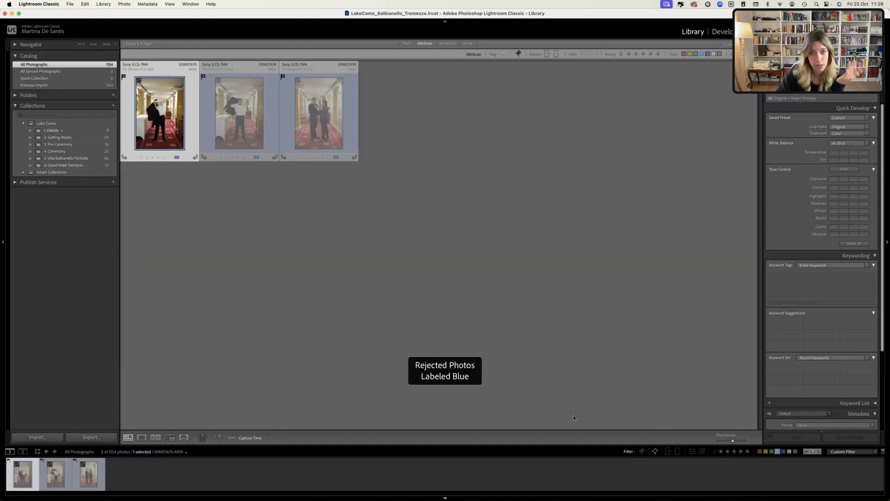
{"action": "left_click", "coordinate": [334, 112]}
{"action": "left_click", "coordinate": [522, 189]}
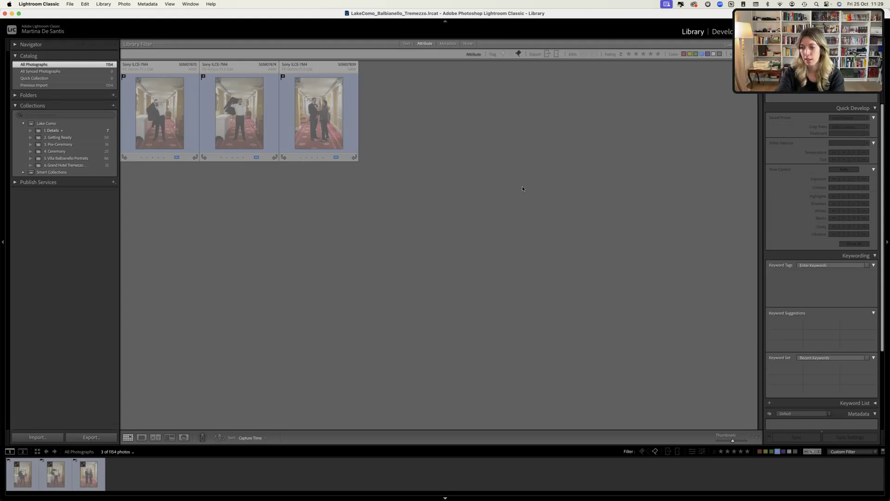
{"action": "left_click", "coordinate": [770, 451]}
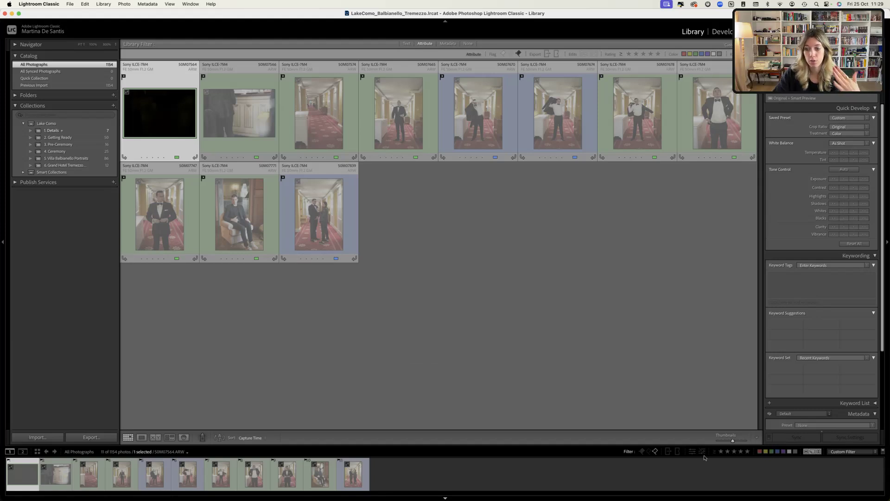
{"action": "left_click", "coordinate": [539, 299]}
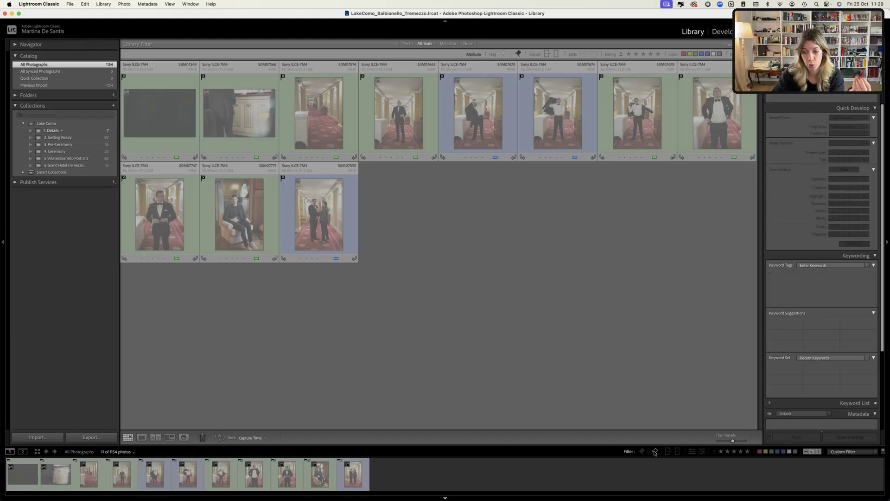
Step: Restore the filter to blue-labelled photos that are flagged or unflagged, and leave none of them selected
{"action": "left_click", "coordinate": [768, 451]}
{"action": "left_click", "coordinate": [777, 451]}
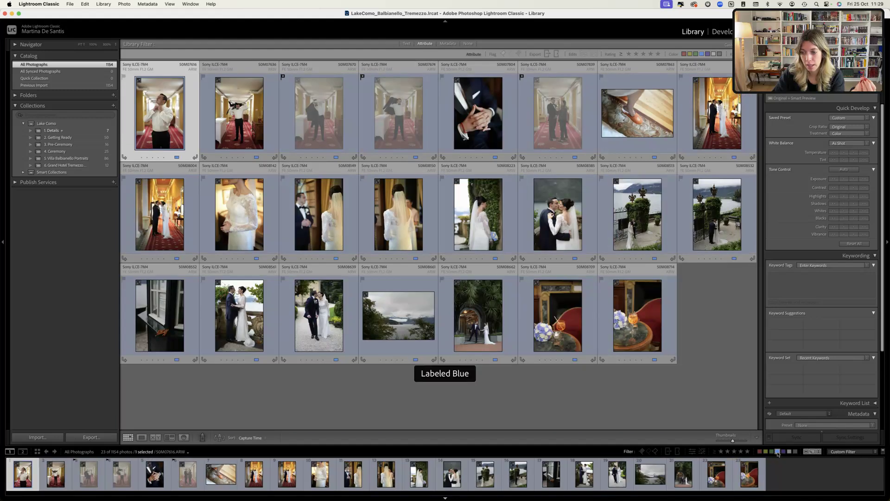
{"action": "left_click", "coordinate": [642, 452]}
{"action": "left_click", "coordinate": [649, 452]}
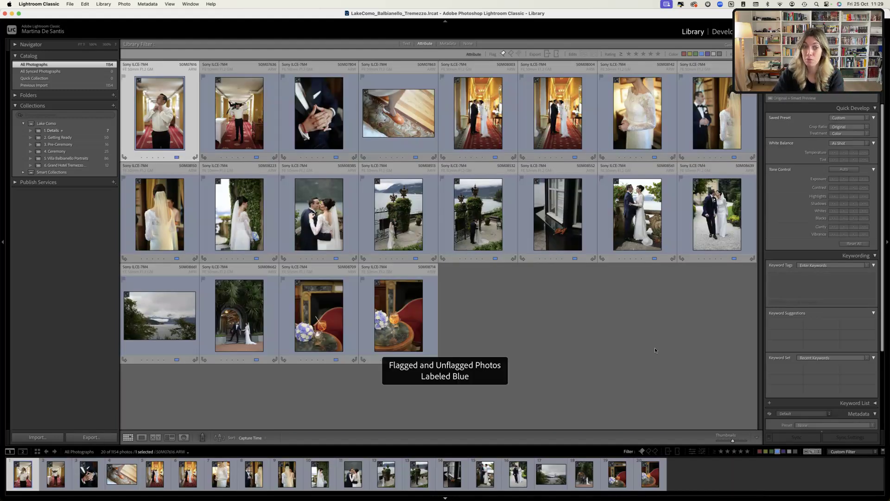
{"action": "key", "text": "super+a"}
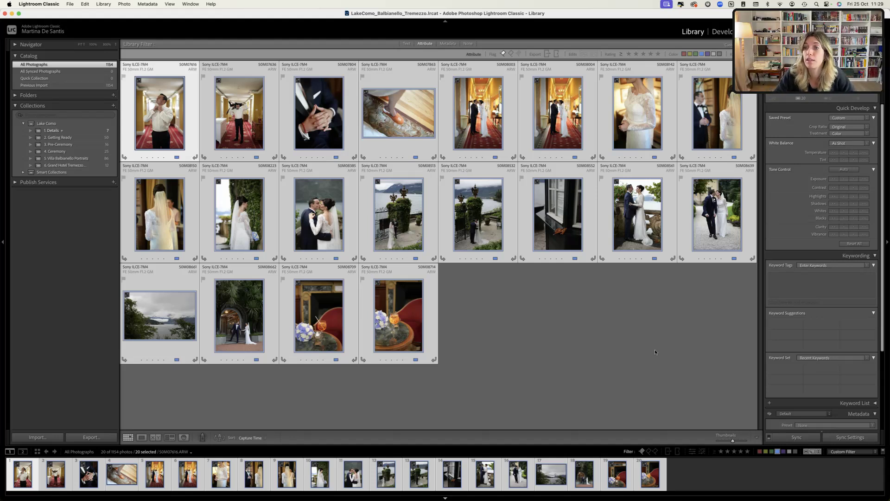
{"action": "left_click", "coordinate": [643, 332]}
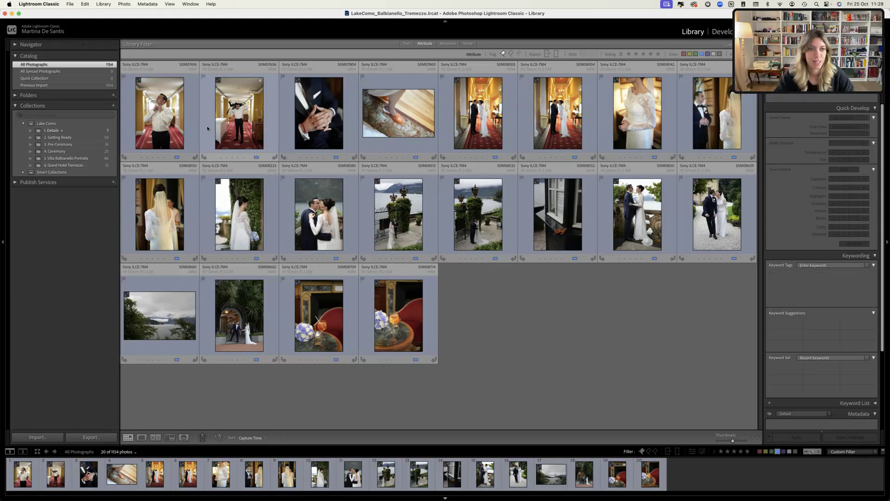
Step: Add the first two blue-labelled hallway shots of the groom dressing to the 2. Getting Ready collection
{"action": "left_click", "coordinate": [180, 115]}
{"action": "left_click", "coordinate": [246, 110], "text": "shift"}
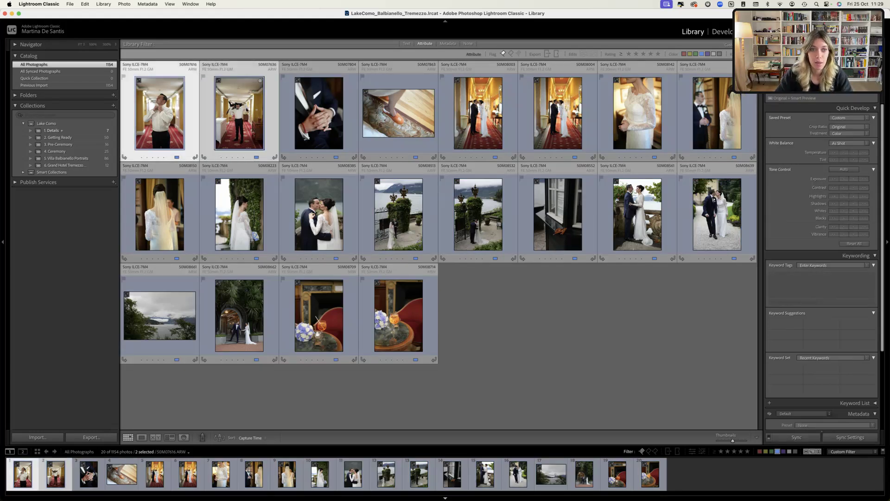
{"action": "left_click_drag", "start_coordinate": [246, 110], "coordinate": [65, 138]}
Step: Add the close-ups of the groom's hands and the orange slipper to the 1. Details collection
{"action": "left_click", "coordinate": [328, 134]}
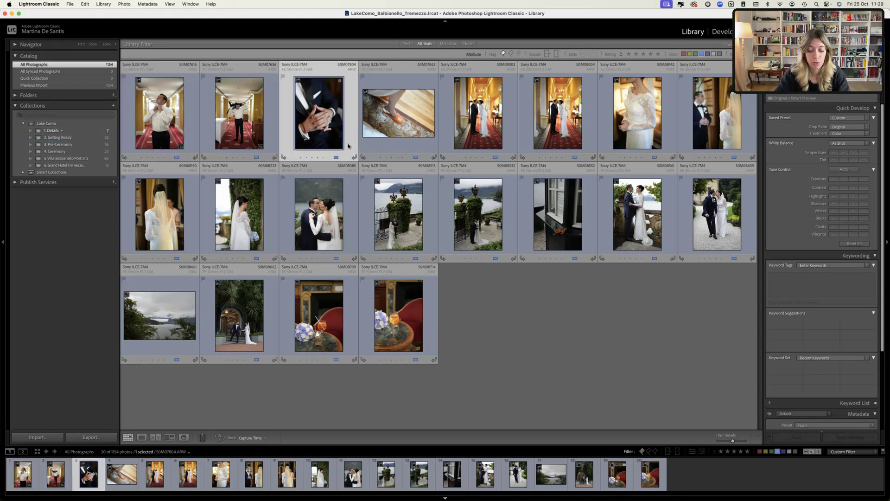
{"action": "left_click", "coordinate": [403, 123], "text": "shift"}
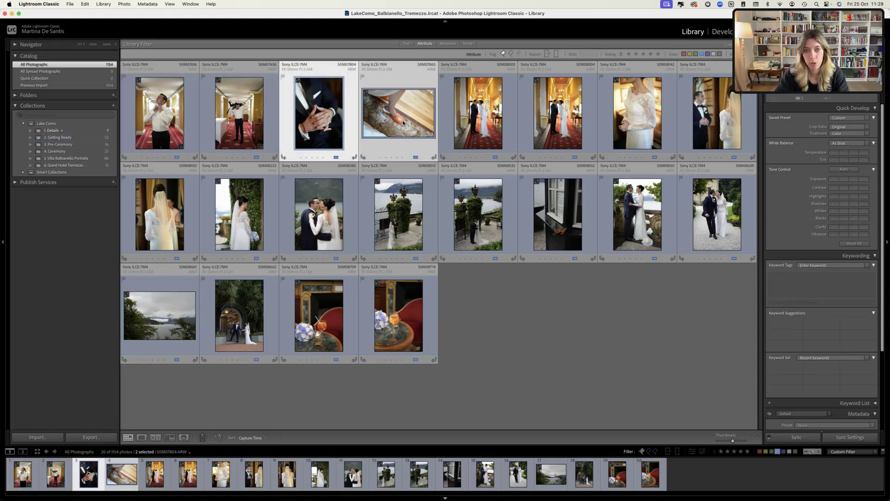
{"action": "left_click_drag", "start_coordinate": [402, 123], "coordinate": [50, 130]}
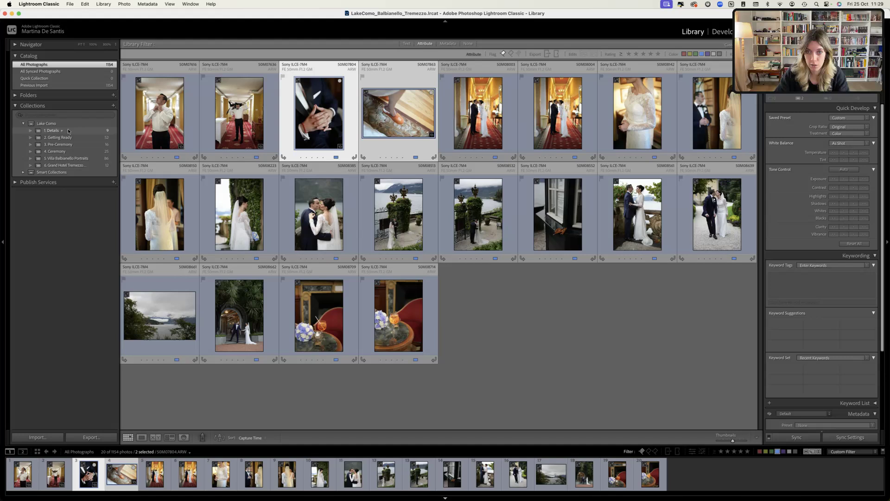
Step: Add the two blue-labelled hallway shots of the couple to the 3. Pre-Ceremony collection
{"action": "left_click", "coordinate": [459, 109]}
{"action": "left_click", "coordinate": [569, 119], "text": "shift"}
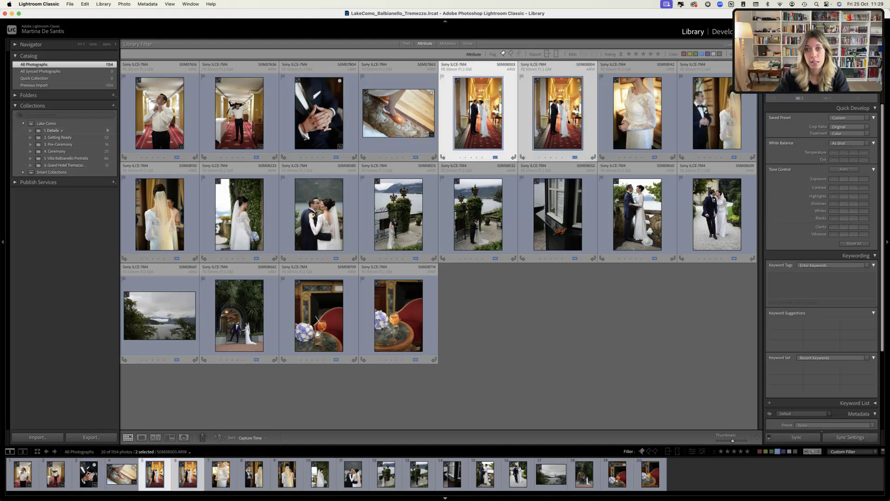
{"action": "left_click_drag", "start_coordinate": [557, 110], "coordinate": [57, 144]}
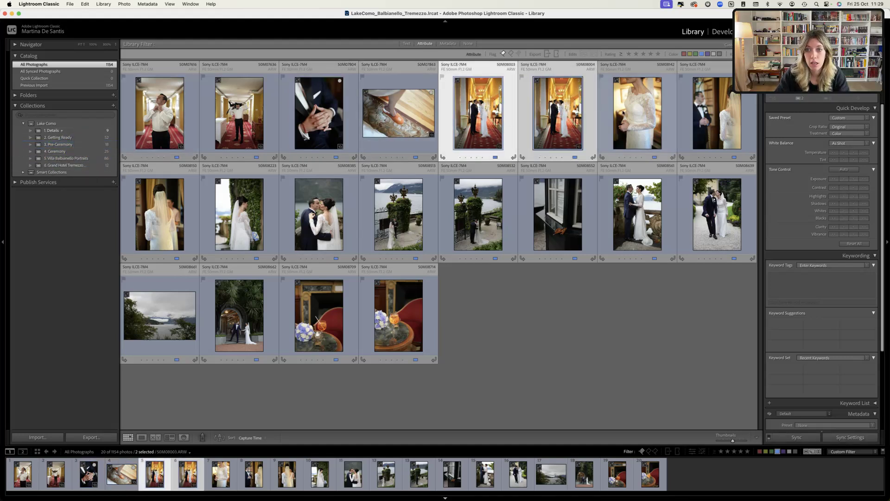
Step: Add the three indoor ceremony shots, from the lace dress to the bride's veil, to the 4. Ceremony collection
{"action": "left_click", "coordinate": [637, 113]}
{"action": "left_click", "coordinate": [158, 208], "text": "shift"}
{"action": "left_click_drag", "start_coordinate": [158, 209], "coordinate": [64, 151]}
Step: Add the eight photos from the outdoor bride portrait through the cloudy lake landscape to 5. Villa Balbianello Portraits
{"action": "left_click", "coordinate": [239, 213]}
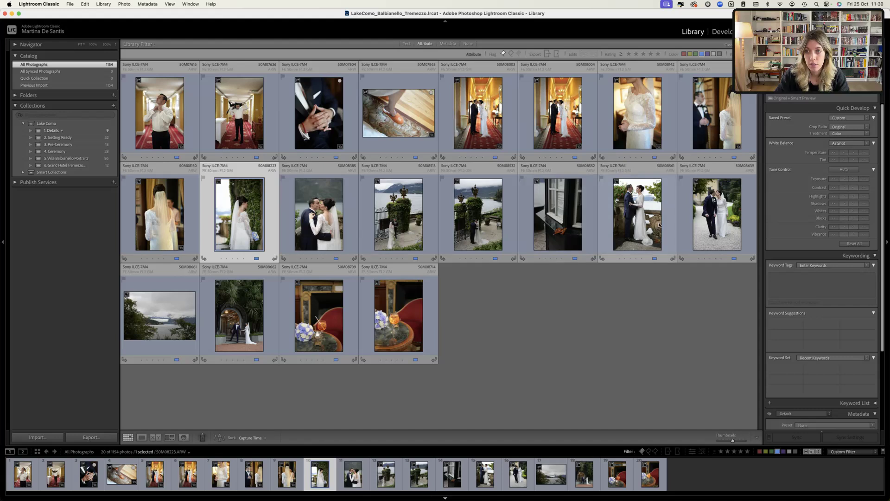
{"action": "left_click", "coordinate": [172, 318], "text": "shift"}
{"action": "left_click_drag", "start_coordinate": [172, 318], "coordinate": [74, 159]}
Step: Add the archway couple shot and the two cocktail photos to the 6. Grand Hotel Tremezzo collection, then deselect them
{"action": "left_click", "coordinate": [239, 315]}
{"action": "left_click", "coordinate": [398, 315], "text": "shift"}
{"action": "left_click_drag", "start_coordinate": [398, 315], "coordinate": [77, 165]}
{"action": "key", "text": "super+d"}
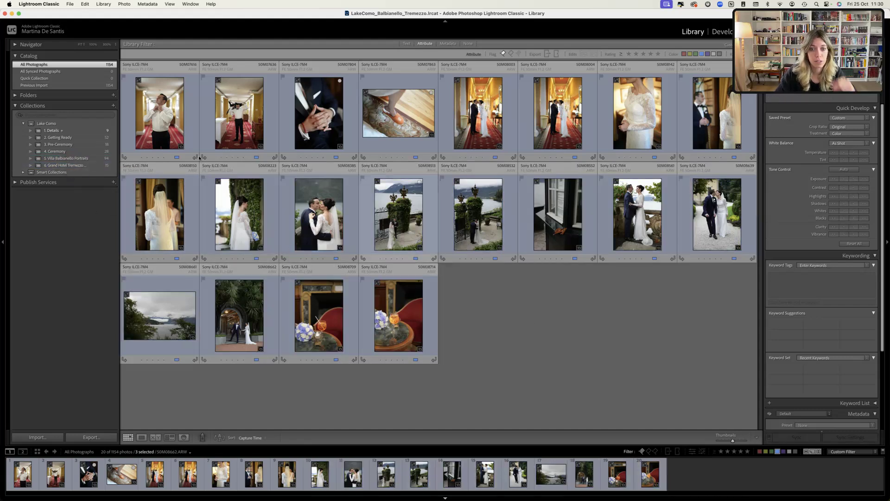
Step: View the Lake Como collection set, then browse 5. Villa Balbianello Portraits with larger thumbnails for the blue-labelled additions
{"action": "left_click", "coordinate": [58, 124]}
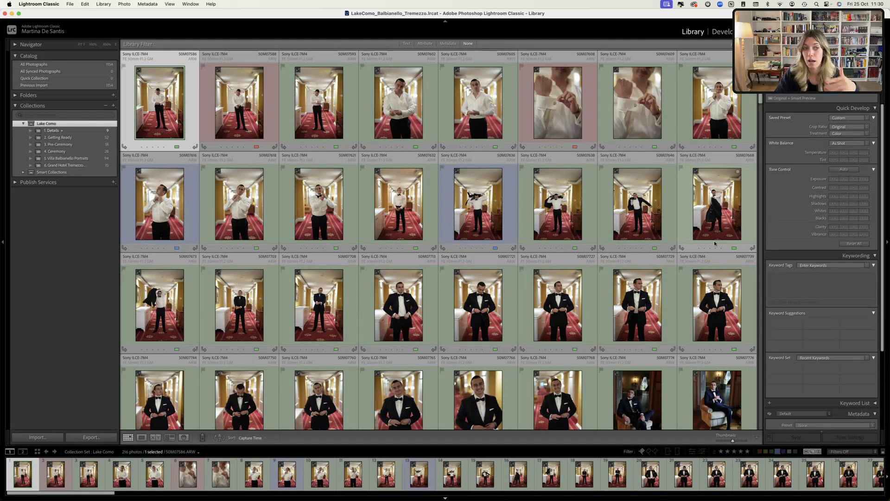
{"action": "left_click", "coordinate": [86, 159]}
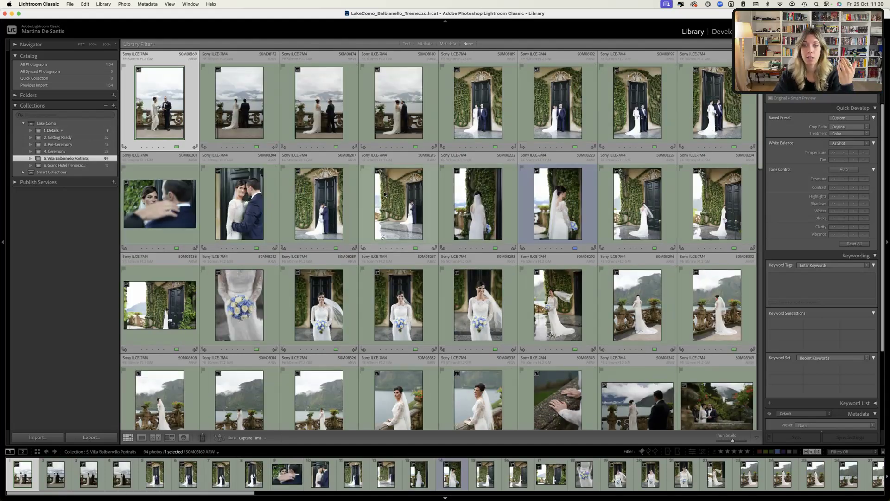
{"action": "key", "text": "equal"}
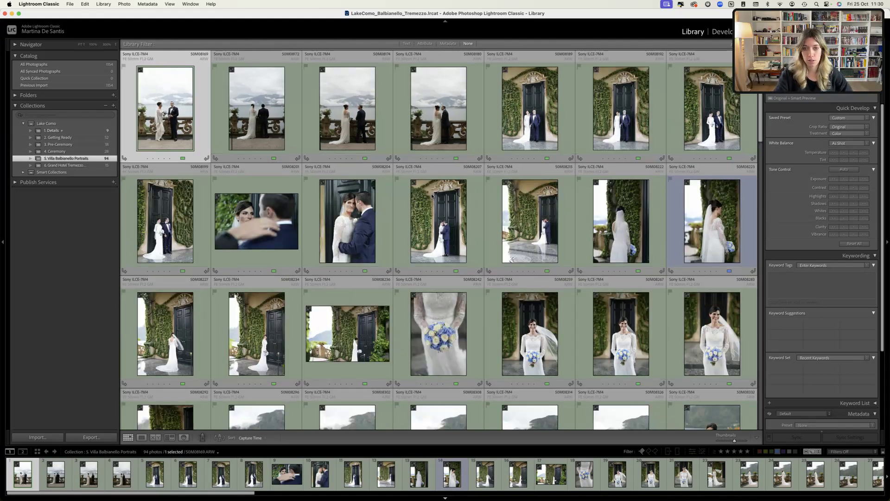
{"action": "scroll", "coordinate": [431, 194], "scroll_direction": "down", "scroll_amount": 5}
{"action": "scroll", "coordinate": [431, 195], "scroll_direction": "down", "scroll_amount": 10}
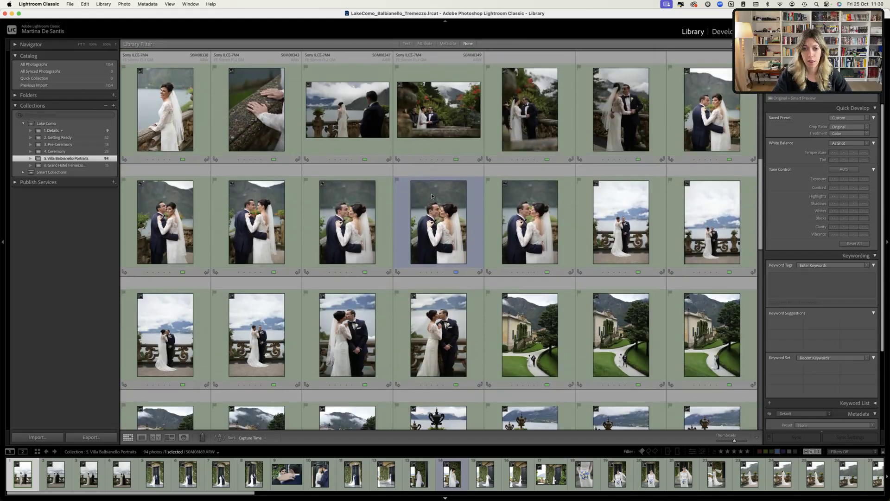
{"action": "scroll", "coordinate": [431, 195], "scroll_direction": "down", "scroll_amount": 3}
{"action": "scroll", "coordinate": [431, 193], "scroll_direction": "up", "scroll_amount": 10}
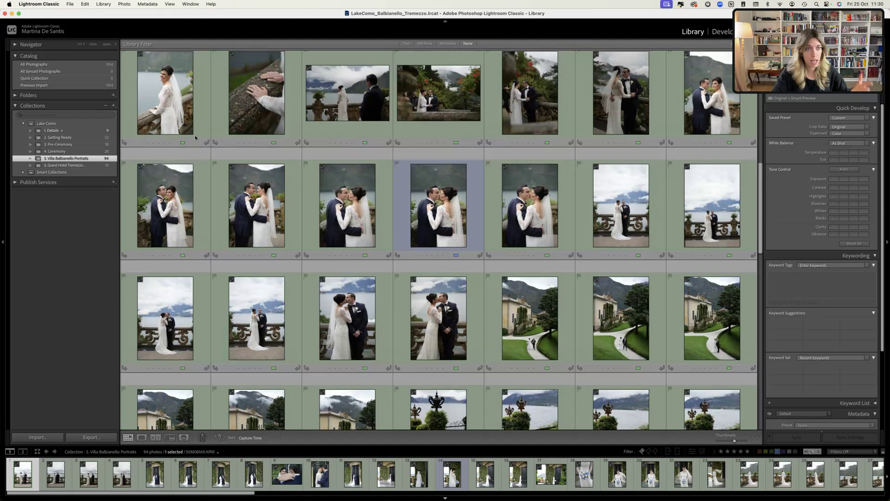
Step: Return to the whole Lake Como collection set and switch the blue label filter on and off
{"action": "left_click", "coordinate": [61, 124]}
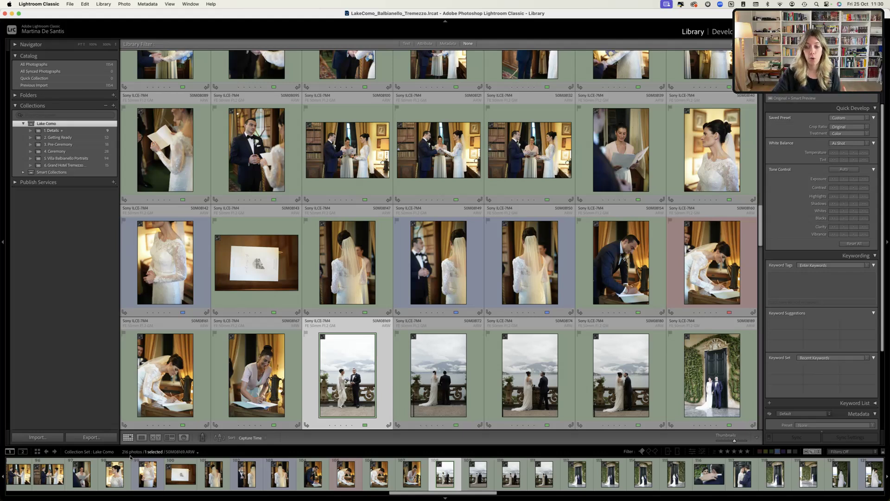
{"action": "left_click", "coordinate": [777, 451]}
{"action": "left_click", "coordinate": [777, 451]}
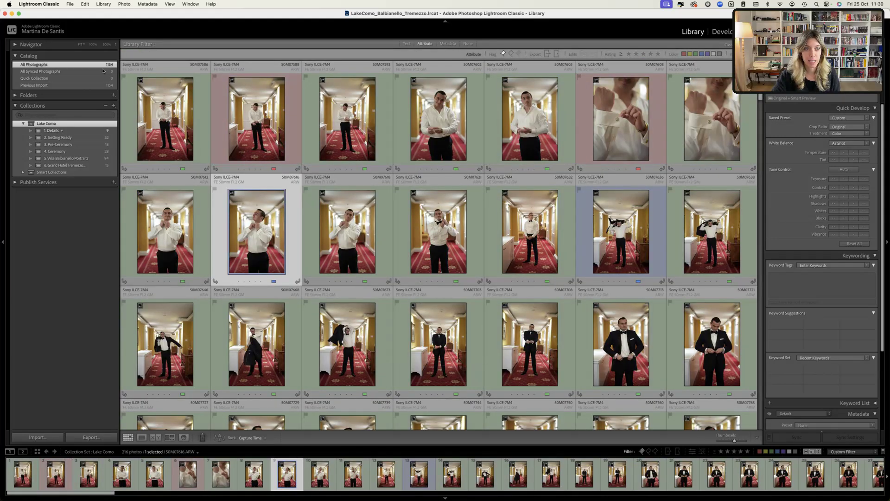
Step: Show all photographs in the catalog, filter them to only rejected ones, and clear the flag filter
{"action": "left_click", "coordinate": [46, 64]}
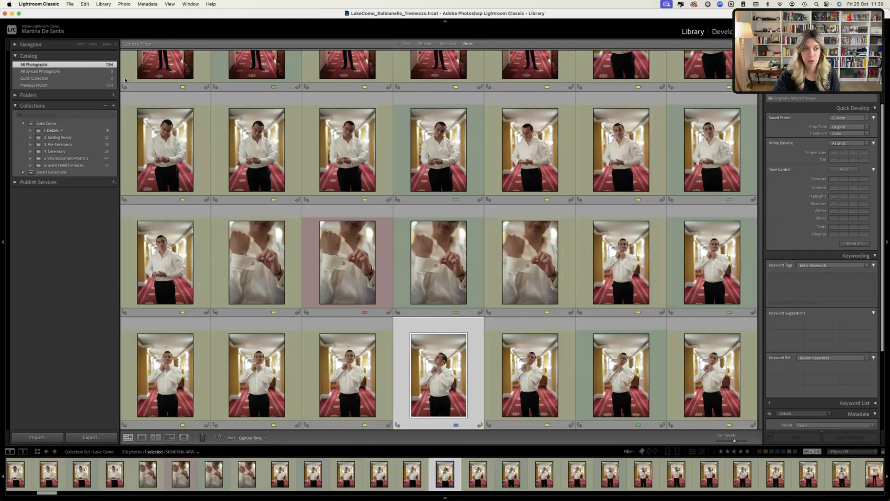
{"action": "left_click", "coordinate": [642, 452]}
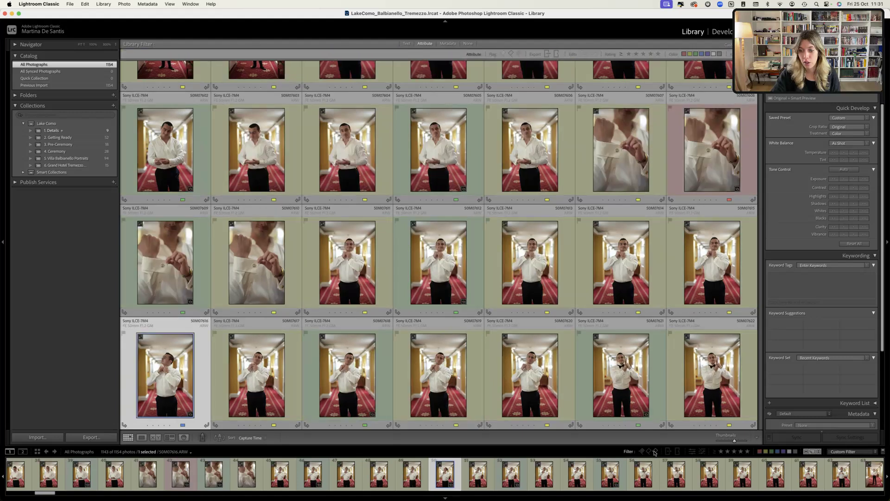
{"action": "left_click", "coordinate": [650, 452]}
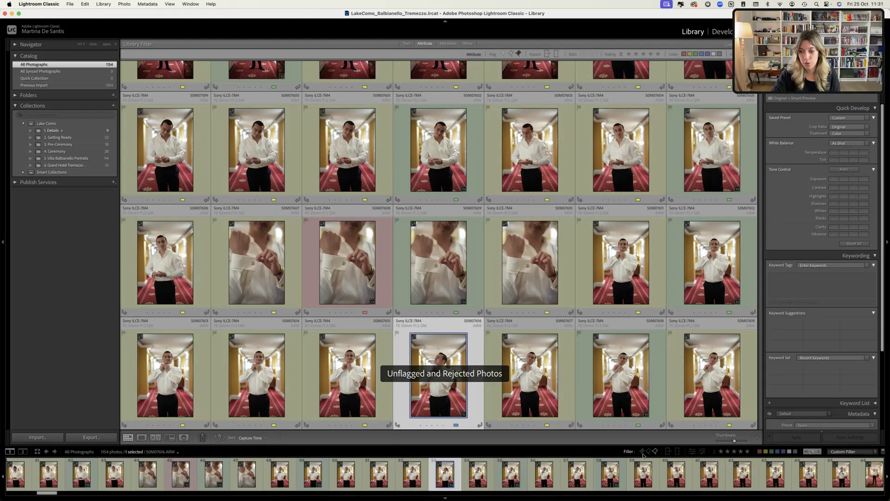
{"action": "left_click", "coordinate": [642, 452]}
{"action": "left_click", "coordinate": [644, 453]}
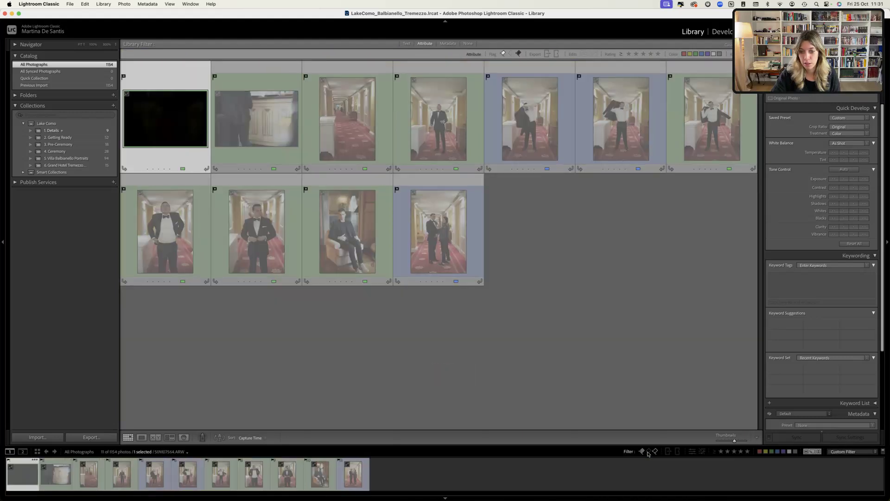
{"action": "left_click", "coordinate": [642, 452]}
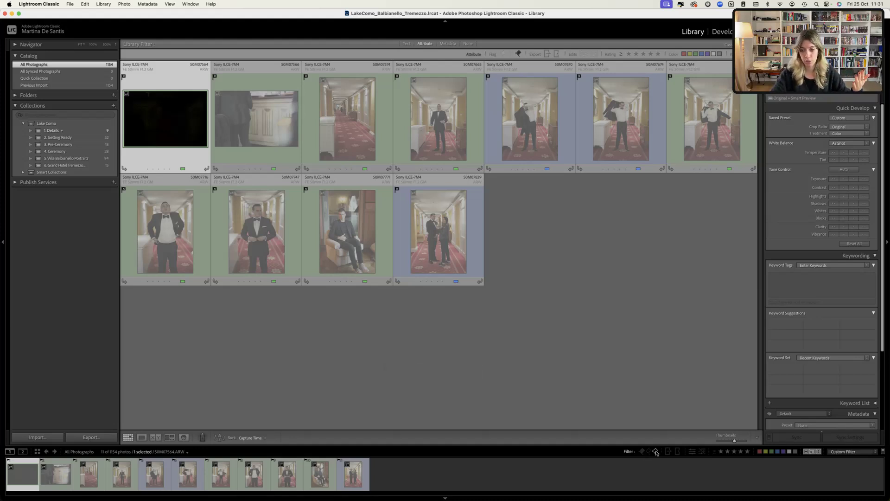
{"action": "left_click", "coordinate": [654, 451]}
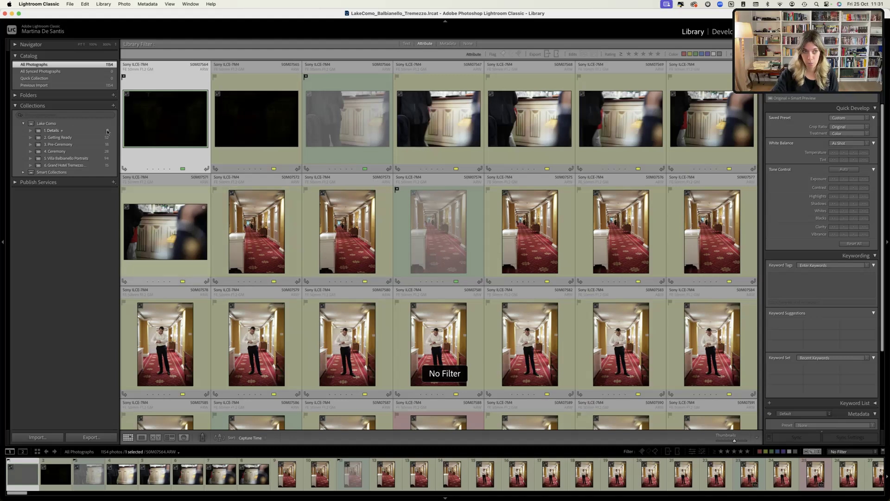
Step: Open the 1. Details collection and select the photo of the monogrammed glass
{"action": "left_click", "coordinate": [83, 131]}
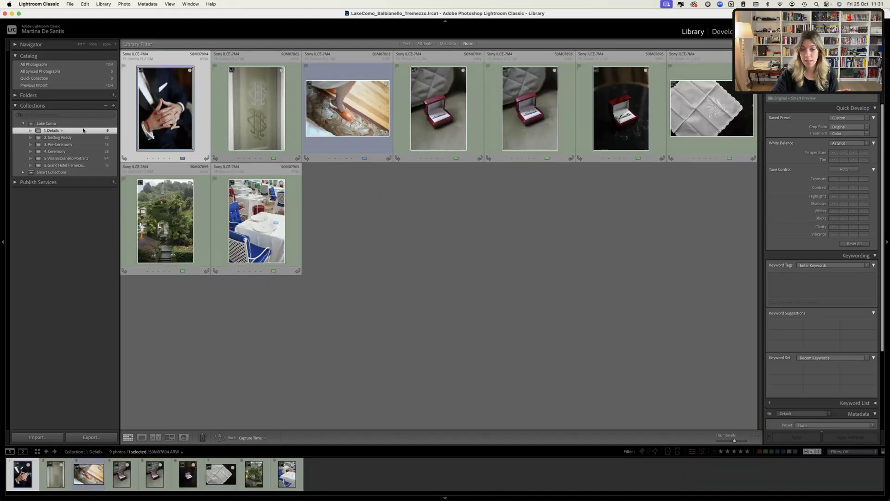
{"action": "left_click", "coordinate": [257, 112]}
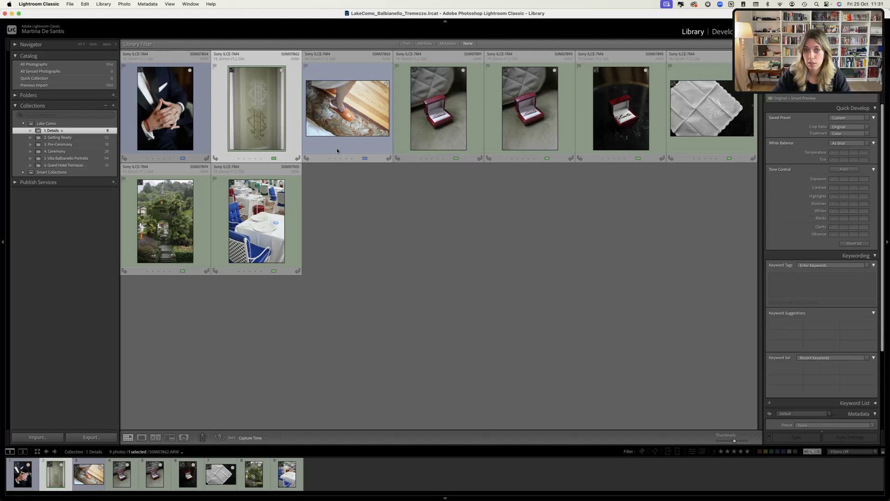
Step: Remove the photo of the monogrammed glass from the 1. Details collection, then undo the removal
{"action": "right_click", "coordinate": [262, 106]}
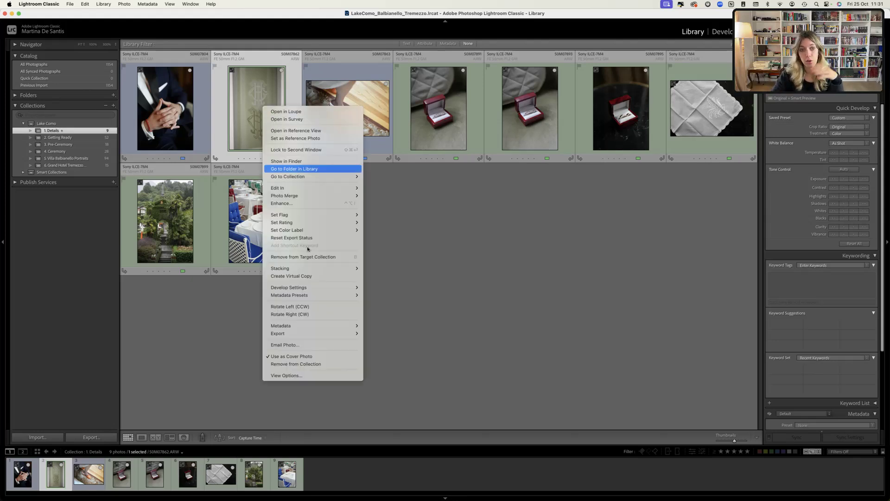
{"action": "left_click", "coordinate": [314, 364]}
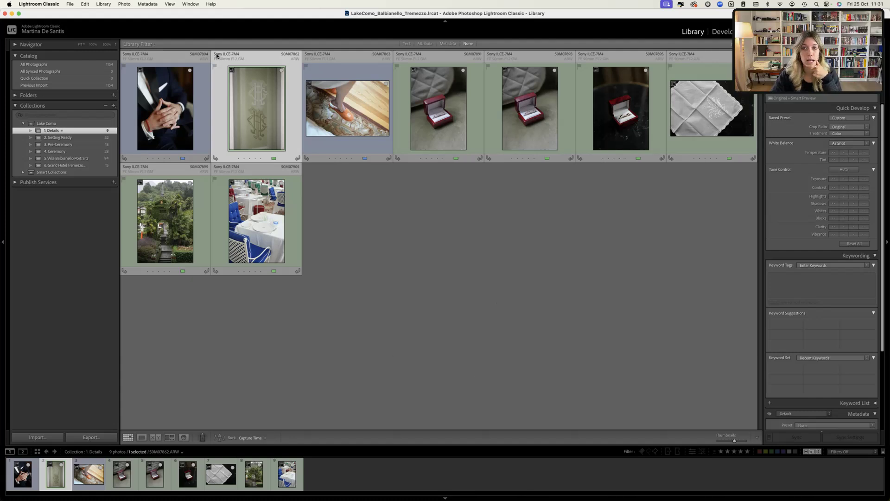
{"action": "right_click", "coordinate": [256, 108]}
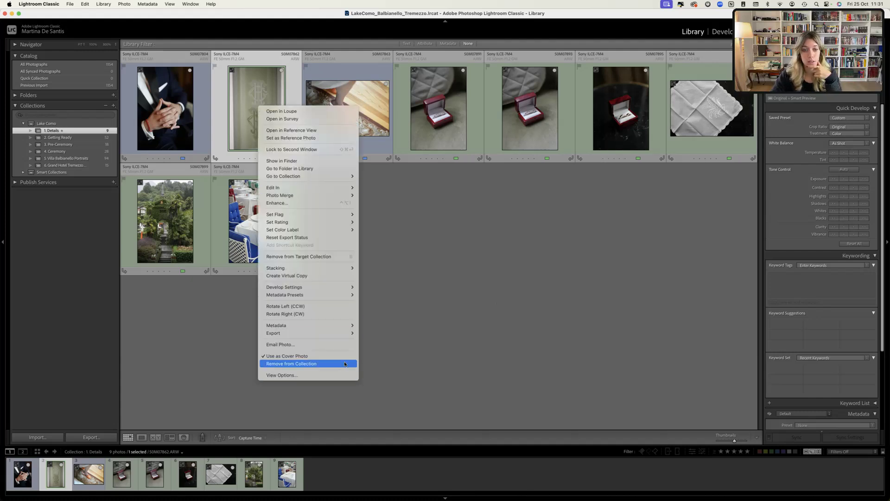
{"action": "left_click", "coordinate": [308, 363]}
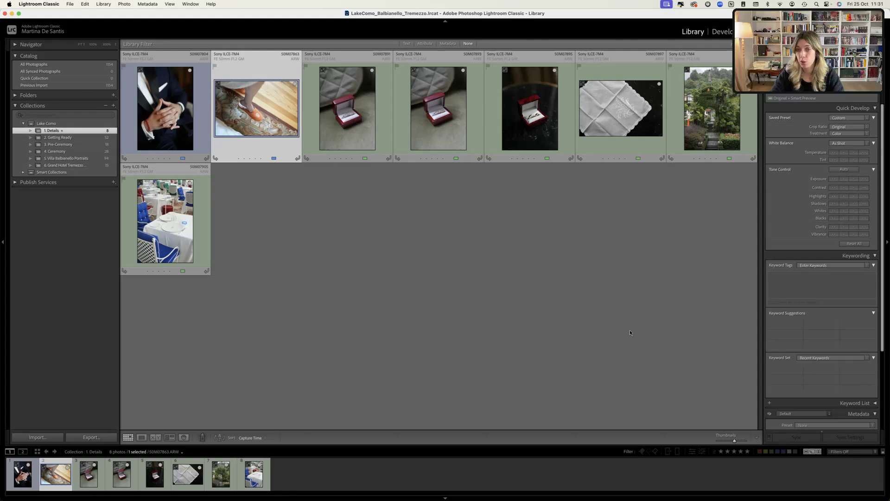
{"action": "key", "text": "super+z"}
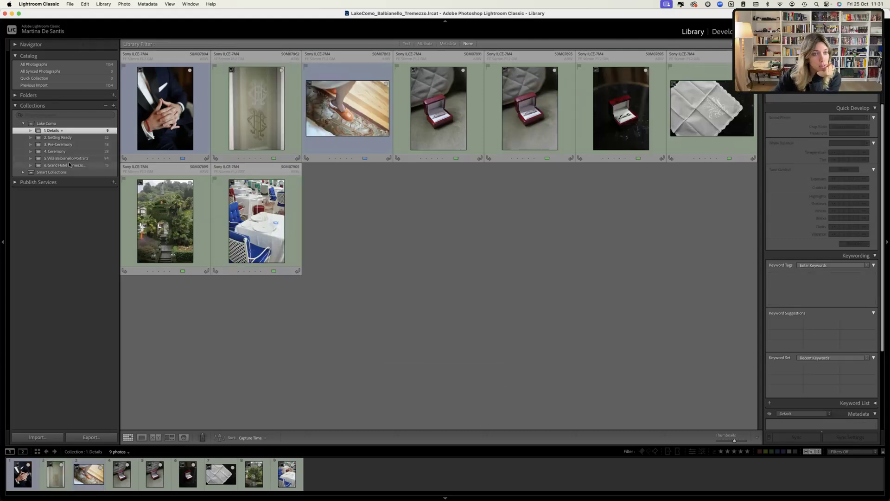
Step: Browse the 5. Villa Balbianello Portraits collection from end to end, then reopen 1. Details
{"action": "left_click", "coordinate": [67, 158]}
{"action": "scroll", "coordinate": [471, 222], "scroll_direction": "down", "scroll_amount": 20}
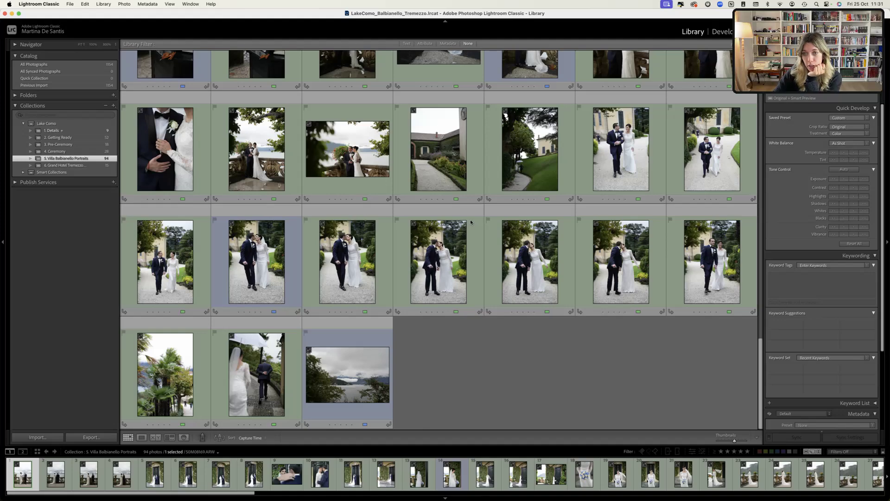
{"action": "scroll", "coordinate": [470, 219], "scroll_direction": "up", "scroll_amount": 20}
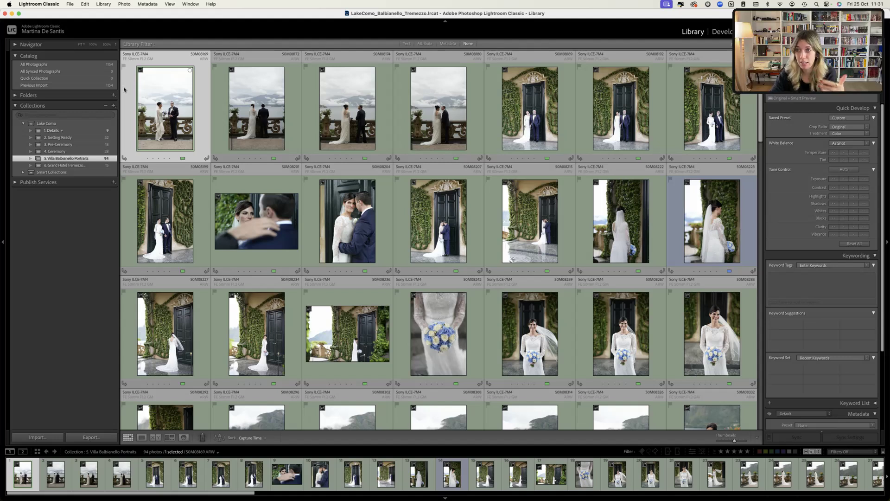
{"action": "left_click", "coordinate": [52, 130]}
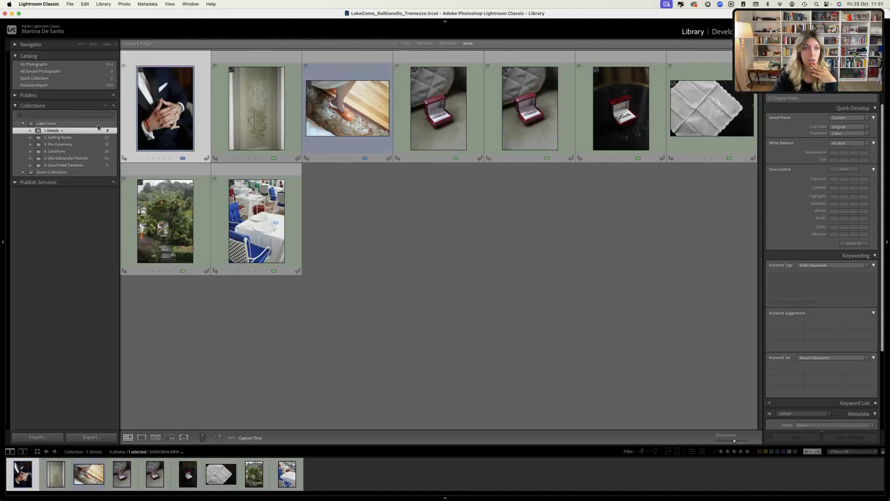
Step: Strip the color labels from every photo in the Lake Como collection set, deselect them, and look through the set
{"action": "left_click", "coordinate": [97, 125]}
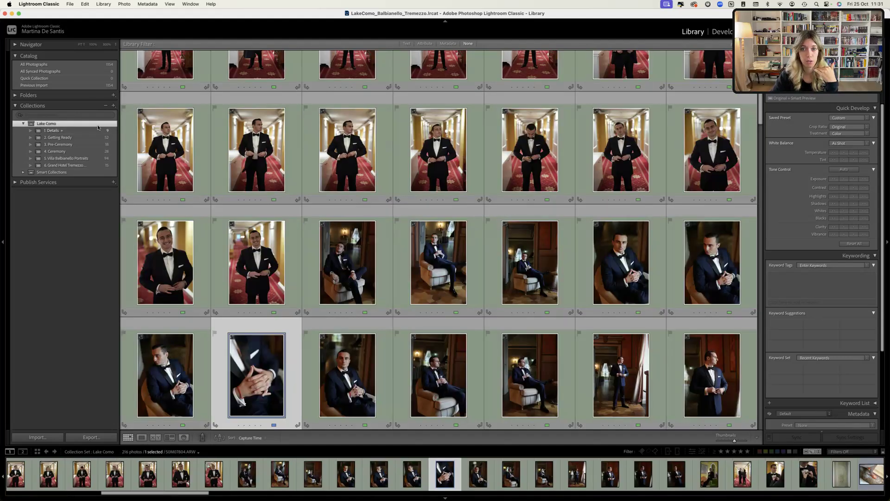
{"action": "key", "text": "super+a"}
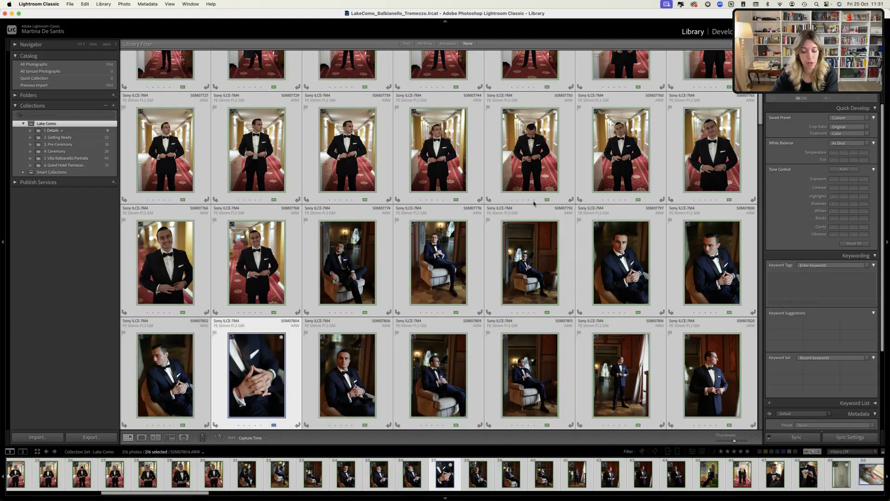
{"action": "key", "text": "7"}
{"action": "key", "text": "7"}
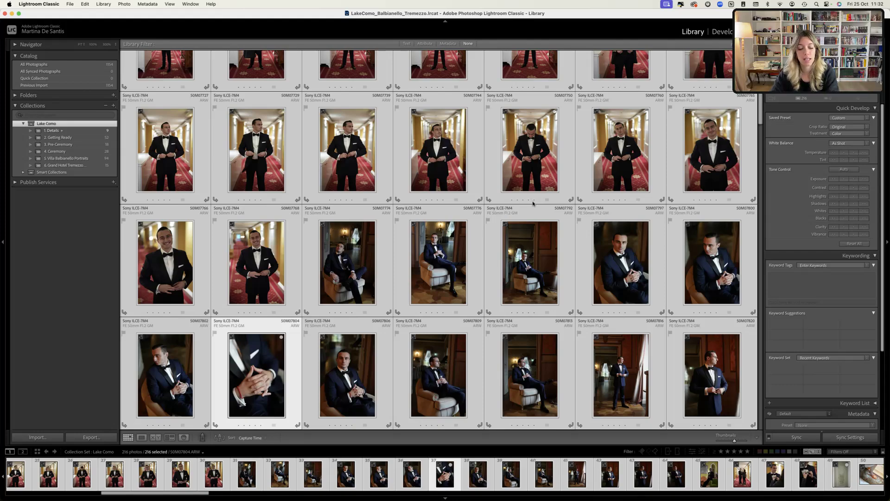
{"action": "key", "text": "super+d"}
{"action": "scroll", "coordinate": [543, 216], "scroll_direction": "up", "scroll_amount": 5}
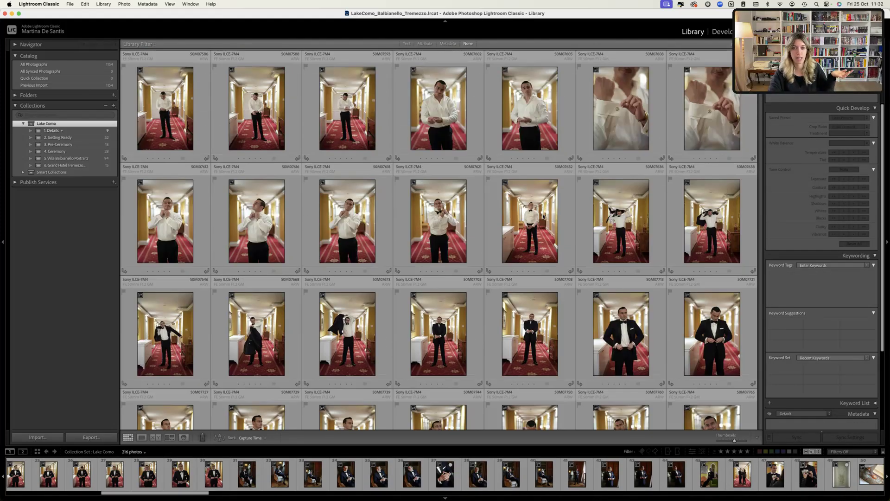
{"action": "scroll", "coordinate": [543, 216], "scroll_direction": "down", "scroll_amount": 15}
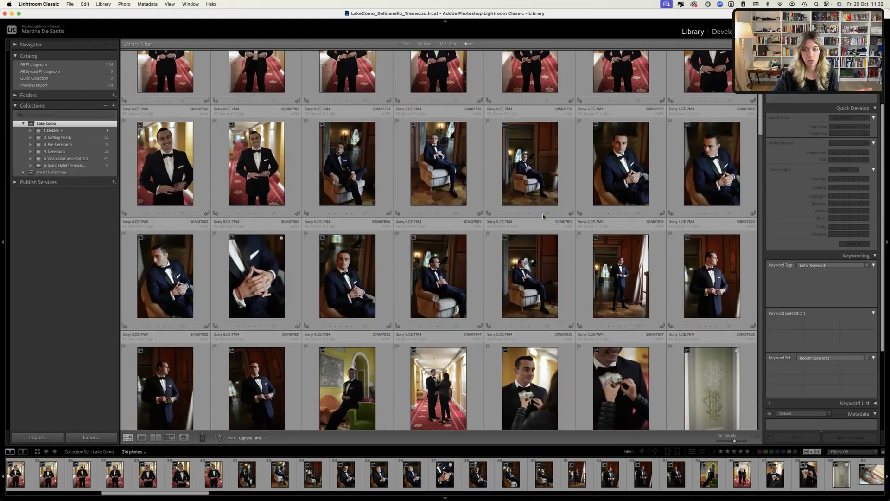
{"action": "scroll", "coordinate": [544, 216], "scroll_direction": "up", "scroll_amount": 15}
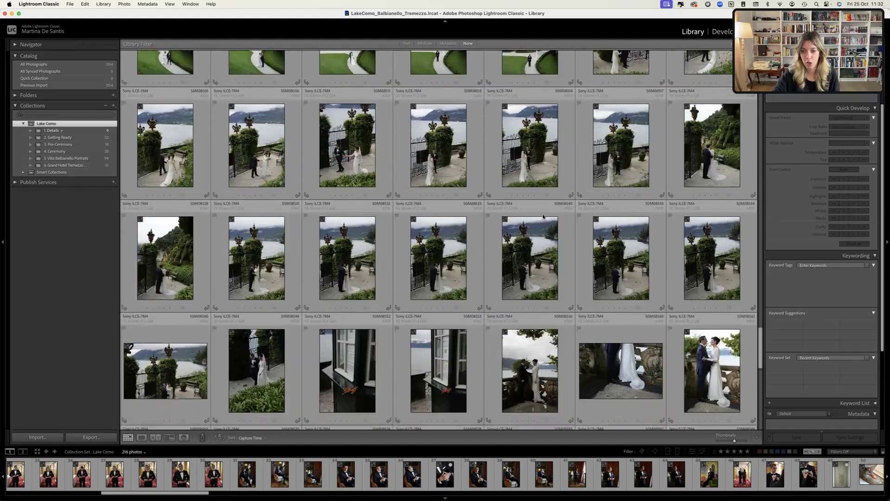
{"action": "scroll", "coordinate": [543, 216], "scroll_direction": "up", "scroll_amount": 10}
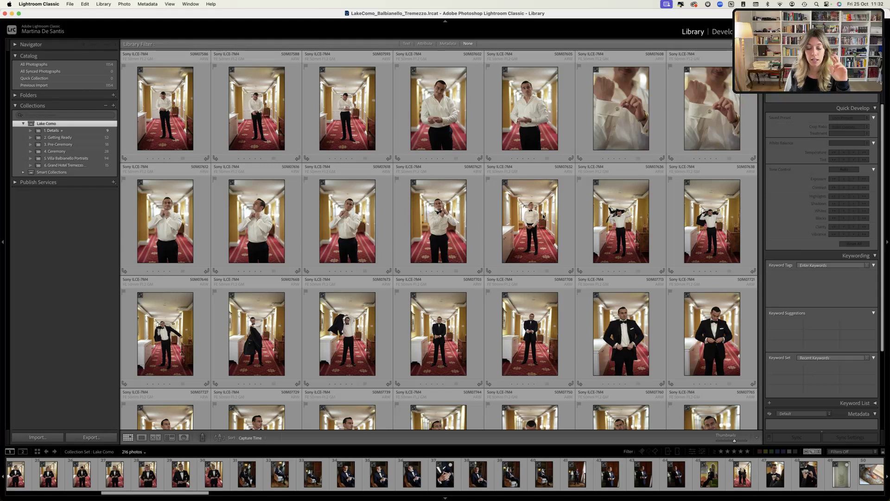
Step: Undo the color label changes on all Lake Como photos and clear the selection
{"action": "key", "text": "super+a"}
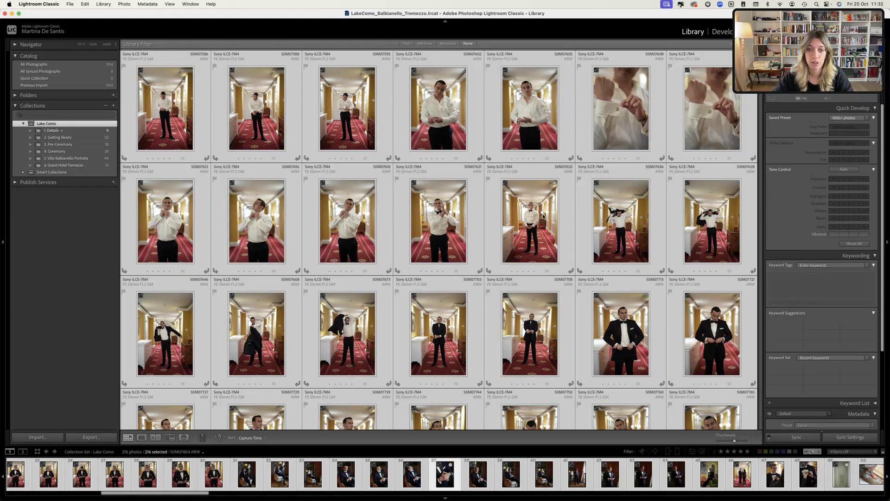
{"action": "key", "text": "super+z"}
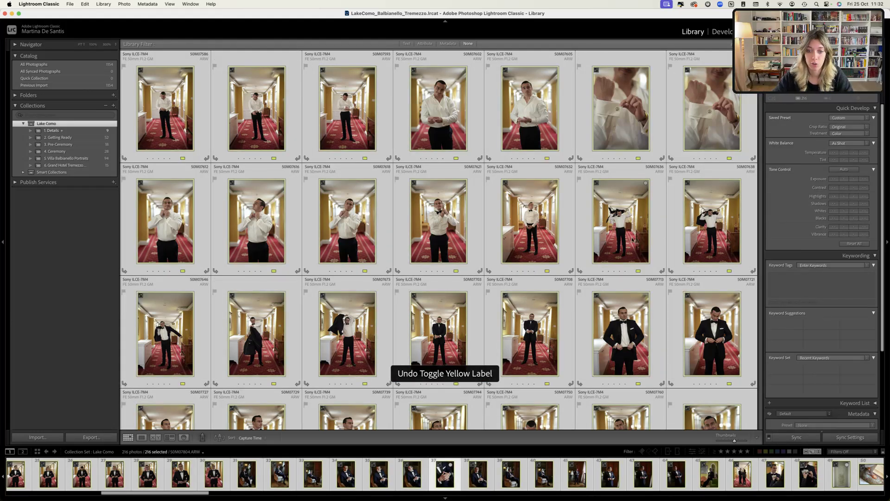
{"action": "key", "text": "super+d"}
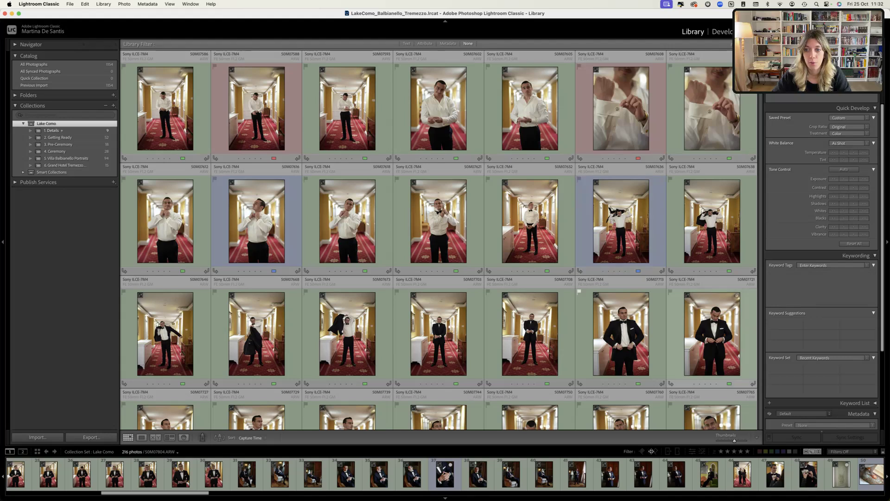
Step: Filter the Lake Como set to blue-labelled photos, rate them all four stars, and remove their blue label
{"action": "left_click", "coordinate": [778, 453]}
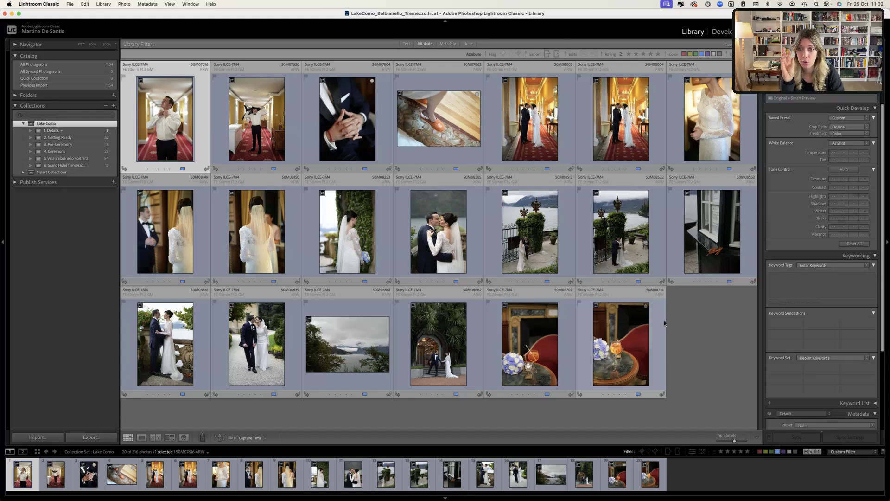
{"action": "key", "text": "super+a"}
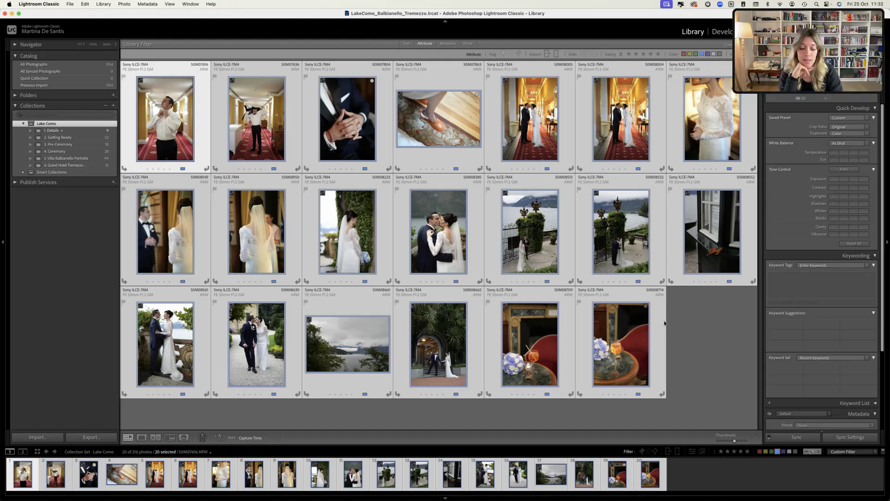
{"action": "key", "text": "1"}
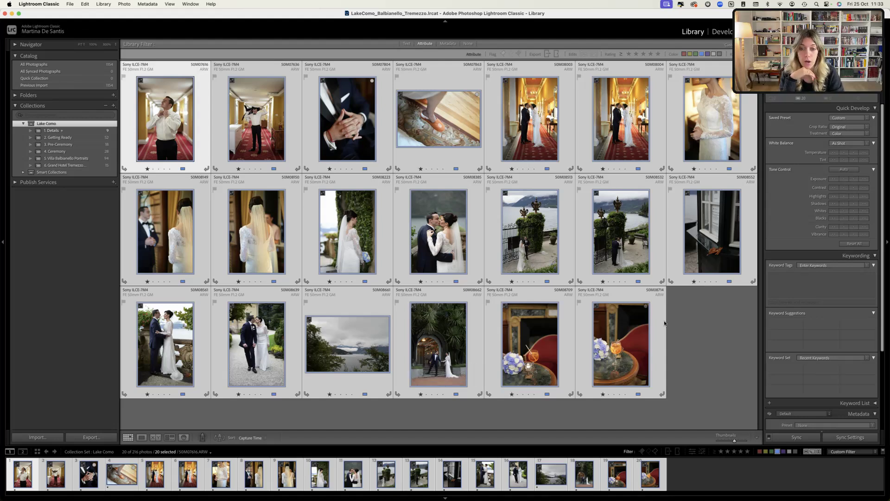
{"action": "key", "text": "4"}
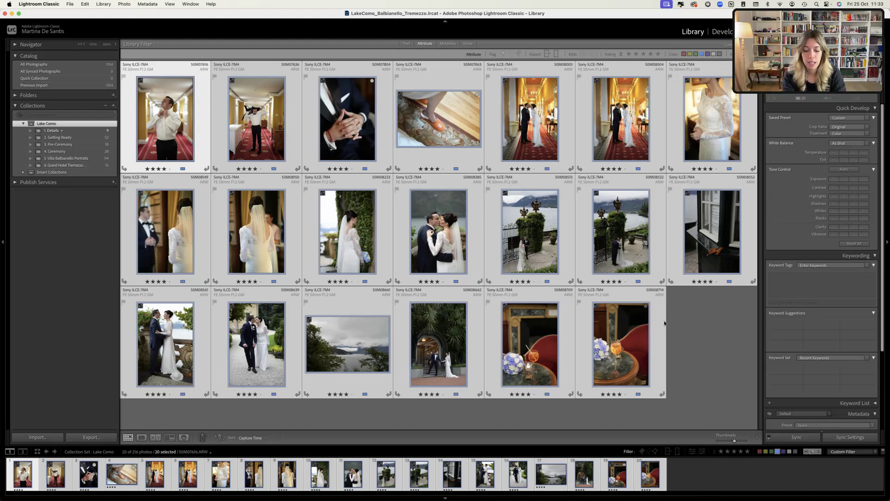
{"action": "key", "text": "0"}
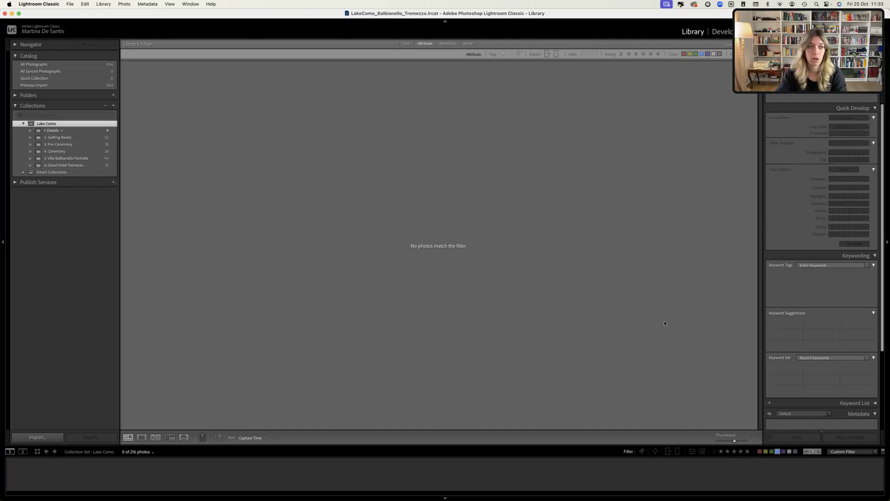
Step: Switch off the blue label filter and filter the Lake Como set by a four-star rating instead
{"action": "left_click", "coordinate": [777, 451]}
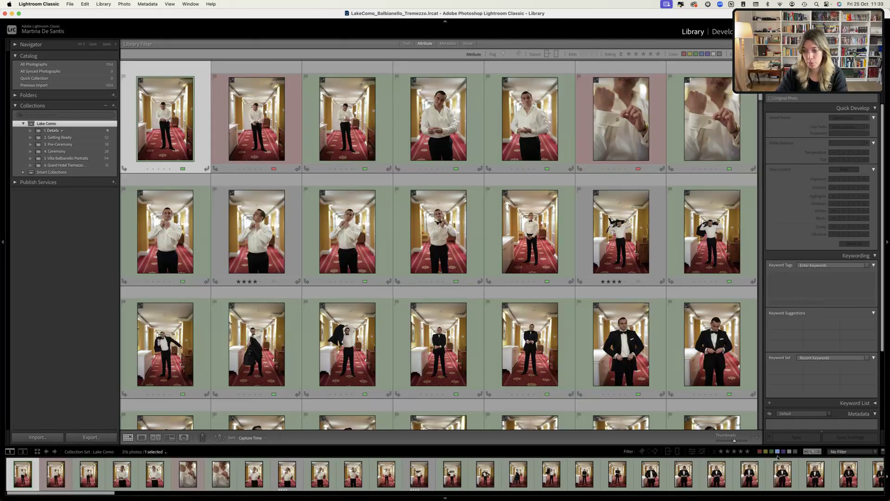
{"action": "left_click", "coordinate": [714, 451]}
{"action": "left_click", "coordinate": [737, 474]}
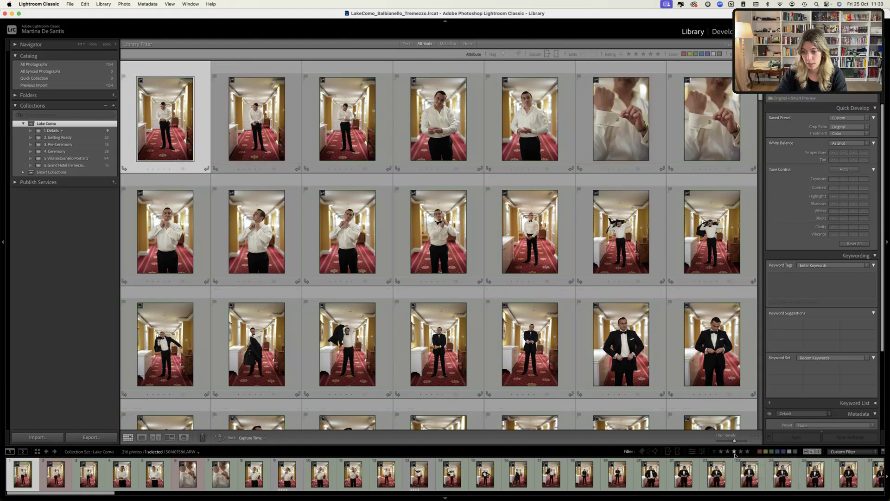
{"action": "left_click", "coordinate": [740, 451]}
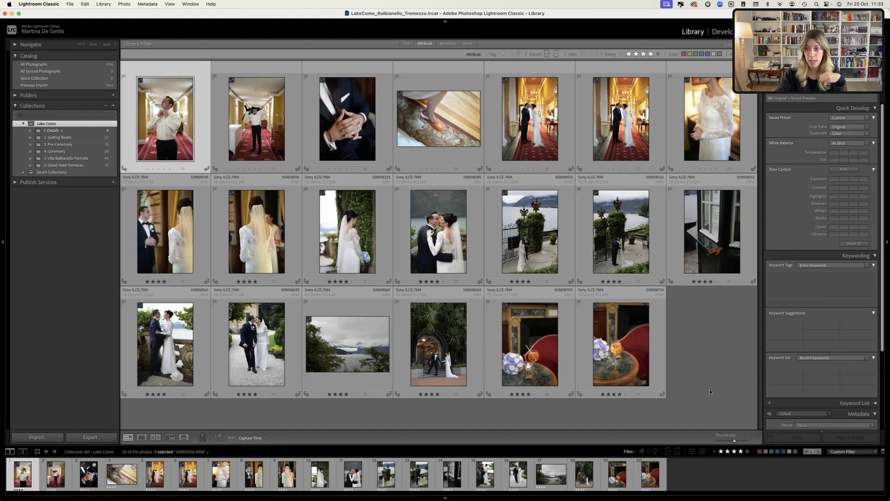
Step: Label the close-up of the groom's clasped hands blue, then remove that label again
{"action": "left_click", "coordinate": [380, 139]}
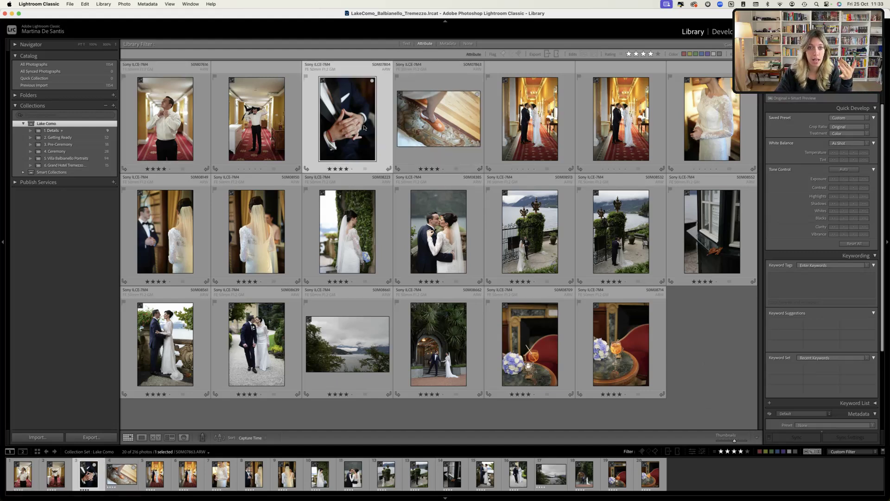
{"action": "key", "text": "9"}
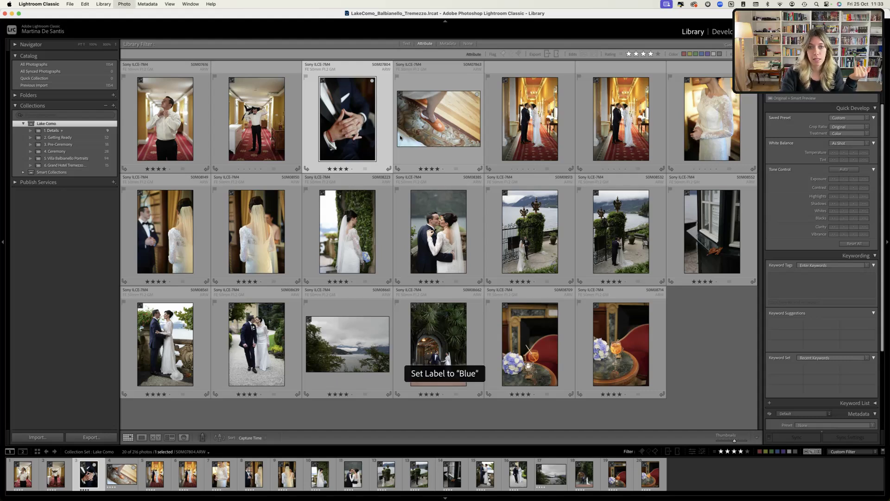
{"action": "left_click", "coordinate": [472, 246]}
{"action": "left_click", "coordinate": [351, 132]}
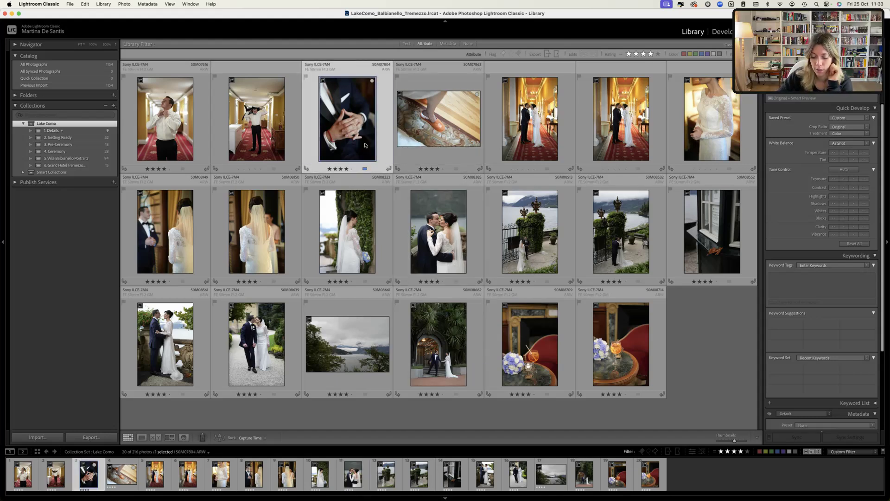
{"action": "key", "text": "9"}
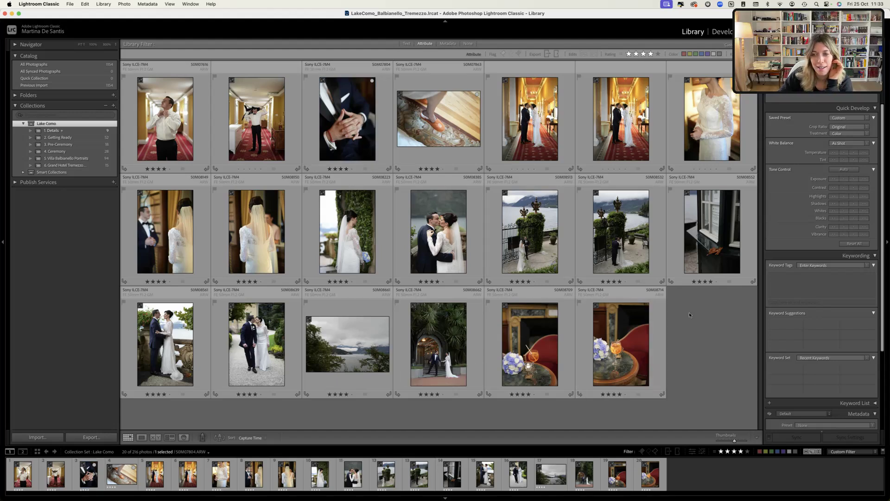
Step: Check the four-star photos in 1. Details, then view the whole Lake Como collection set from its beginning
{"action": "left_click", "coordinate": [71, 132]}
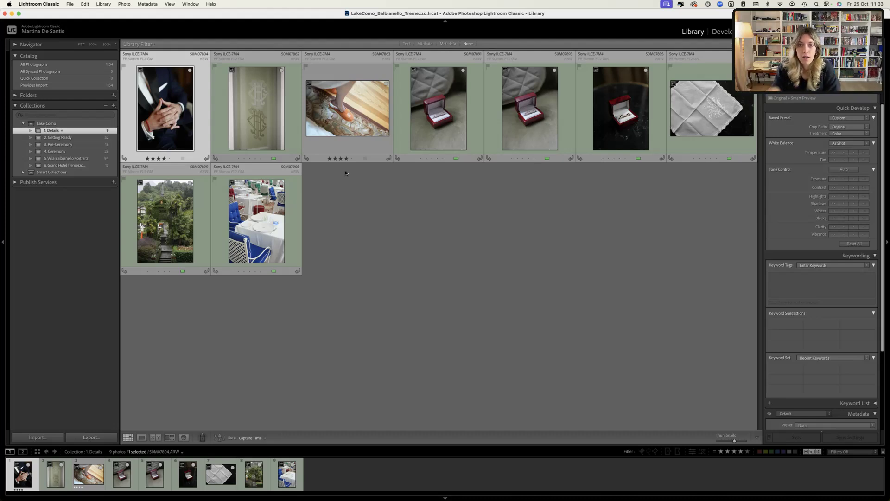
{"action": "left_click", "coordinate": [106, 123]}
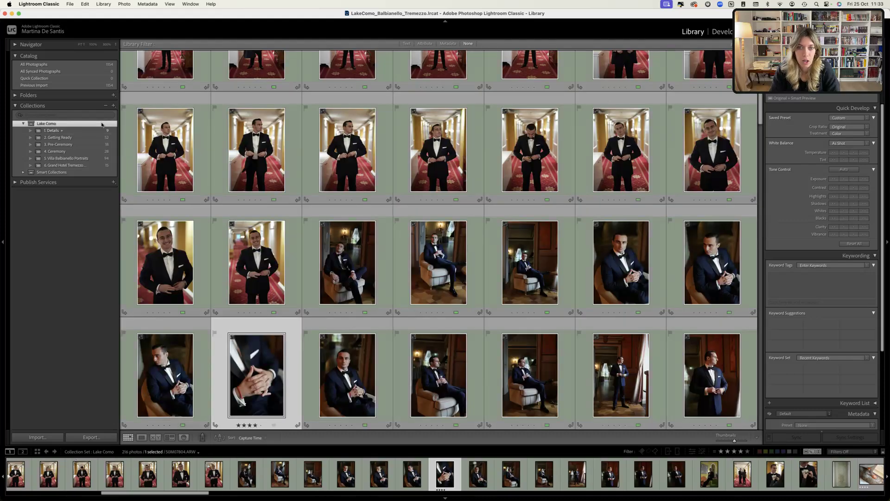
{"action": "scroll", "coordinate": [558, 142], "scroll_direction": "up", "scroll_amount": 5}
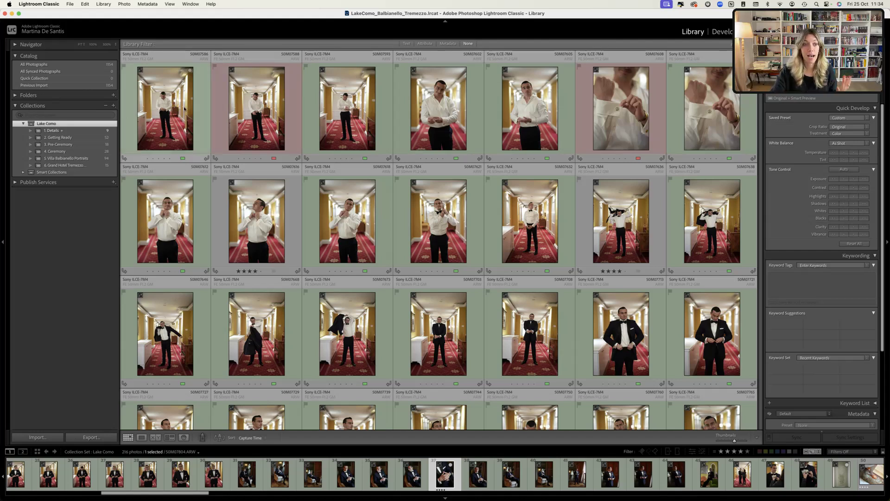
Step: Look through collections 2. Getting Ready to 6. Grand Hotel Tremezzo Portraits in order, then return to the Lake Como set
{"action": "left_click", "coordinate": [85, 138]}
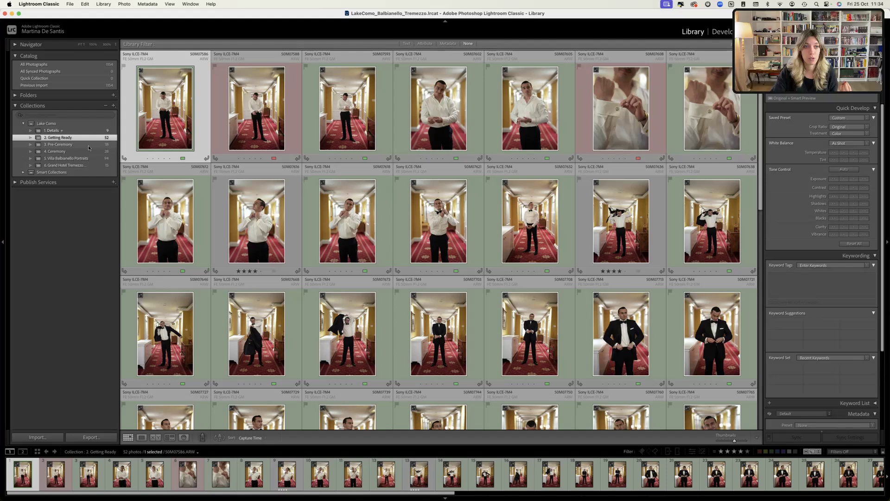
{"action": "left_click", "coordinate": [88, 144]}
{"action": "left_click", "coordinate": [90, 151]}
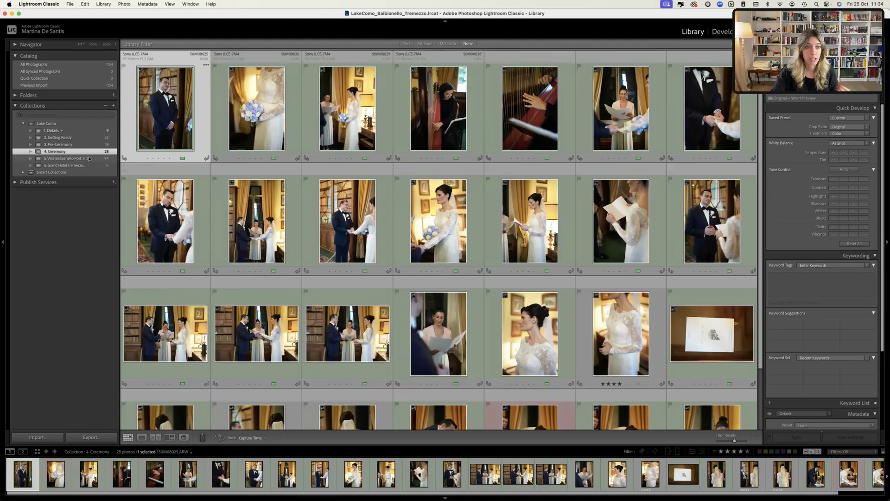
{"action": "key", "text": "Down"}
{"action": "key", "text": "Down"}
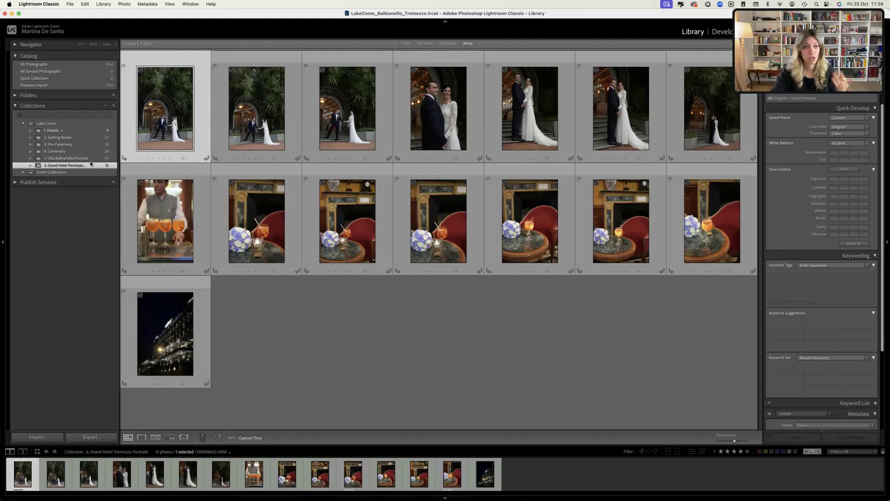
{"action": "left_click", "coordinate": [86, 124]}
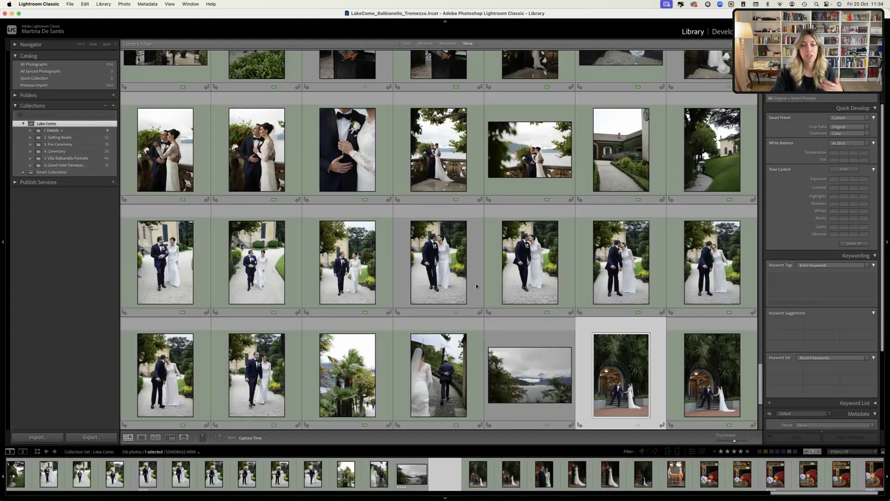